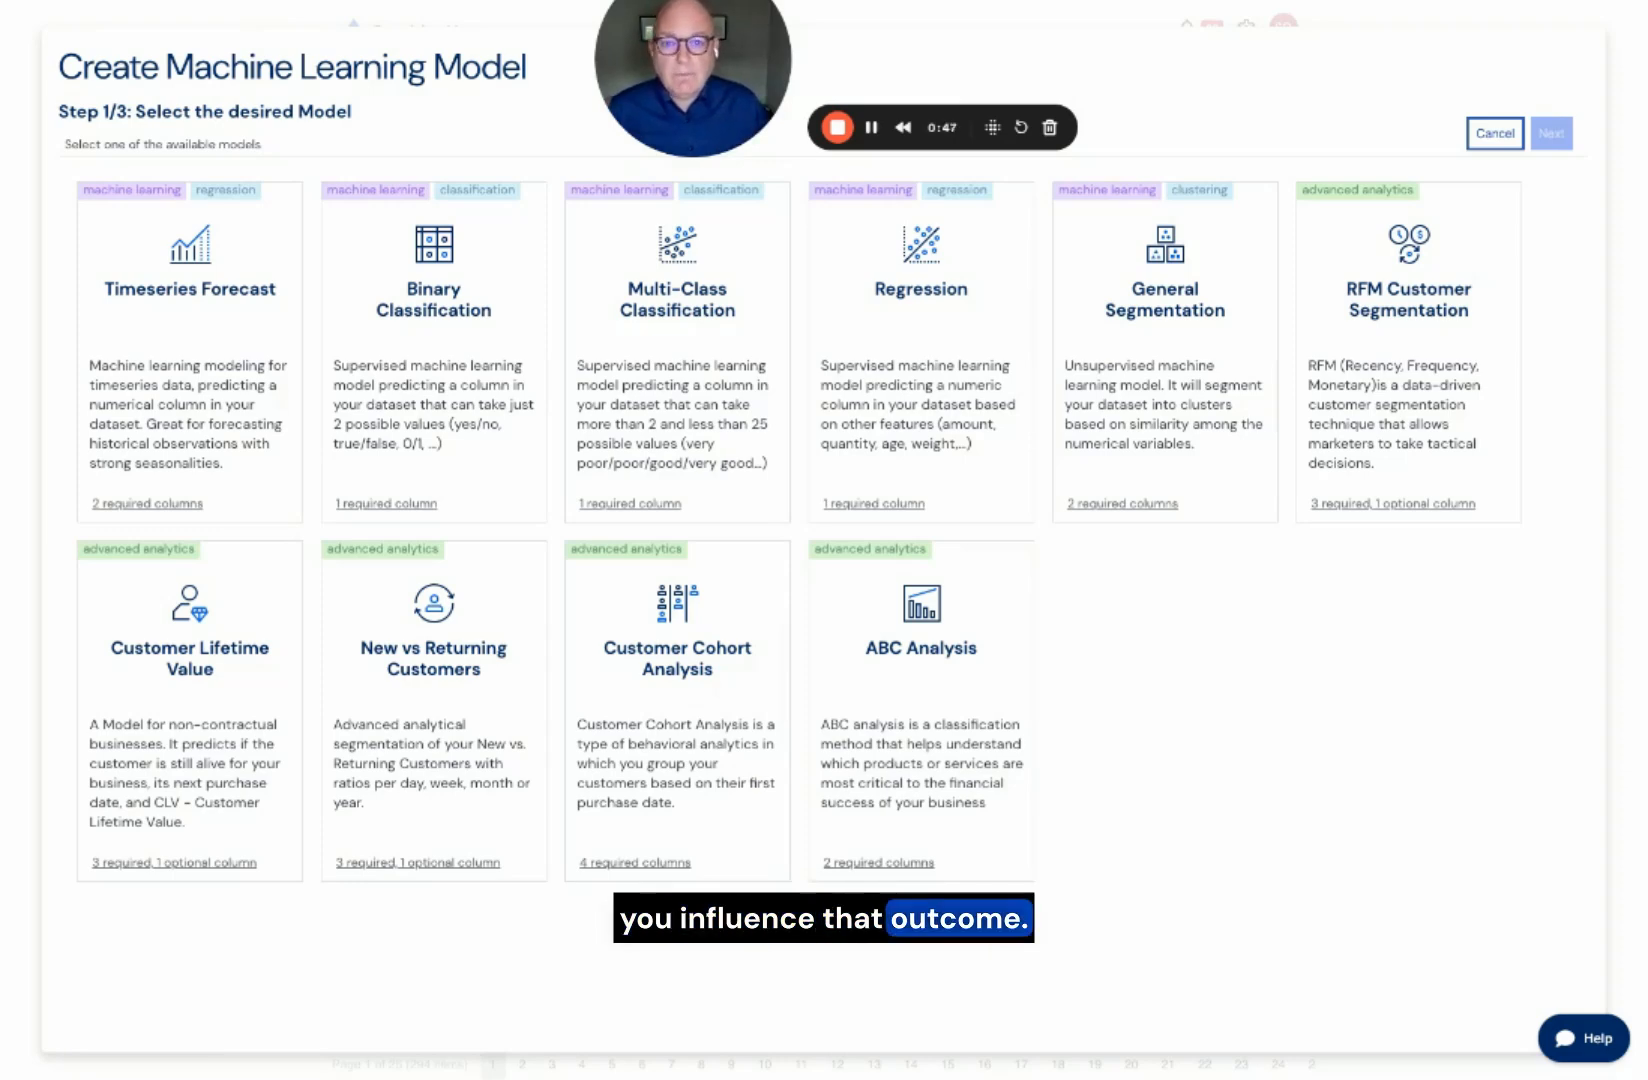
Step: Cancel the model creation, import the Store-Item-Demand demo dataset from the homepage and open the imported dataset
click(1508, 148)
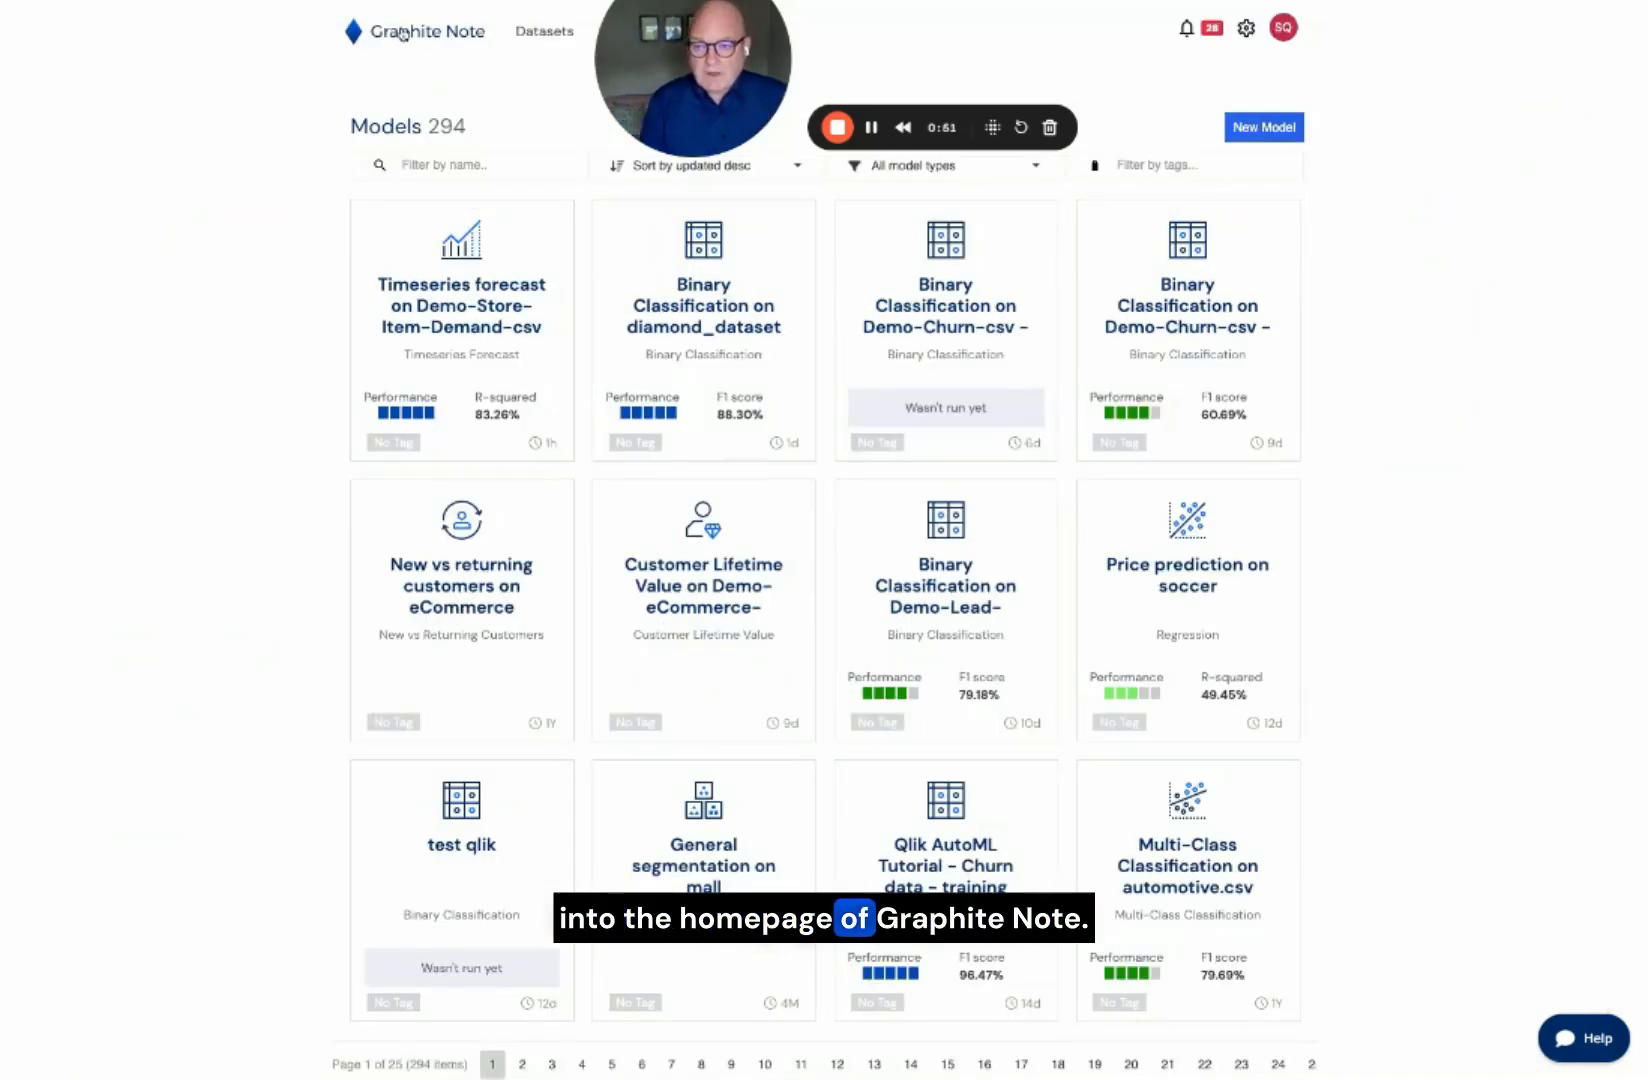
click(402, 34)
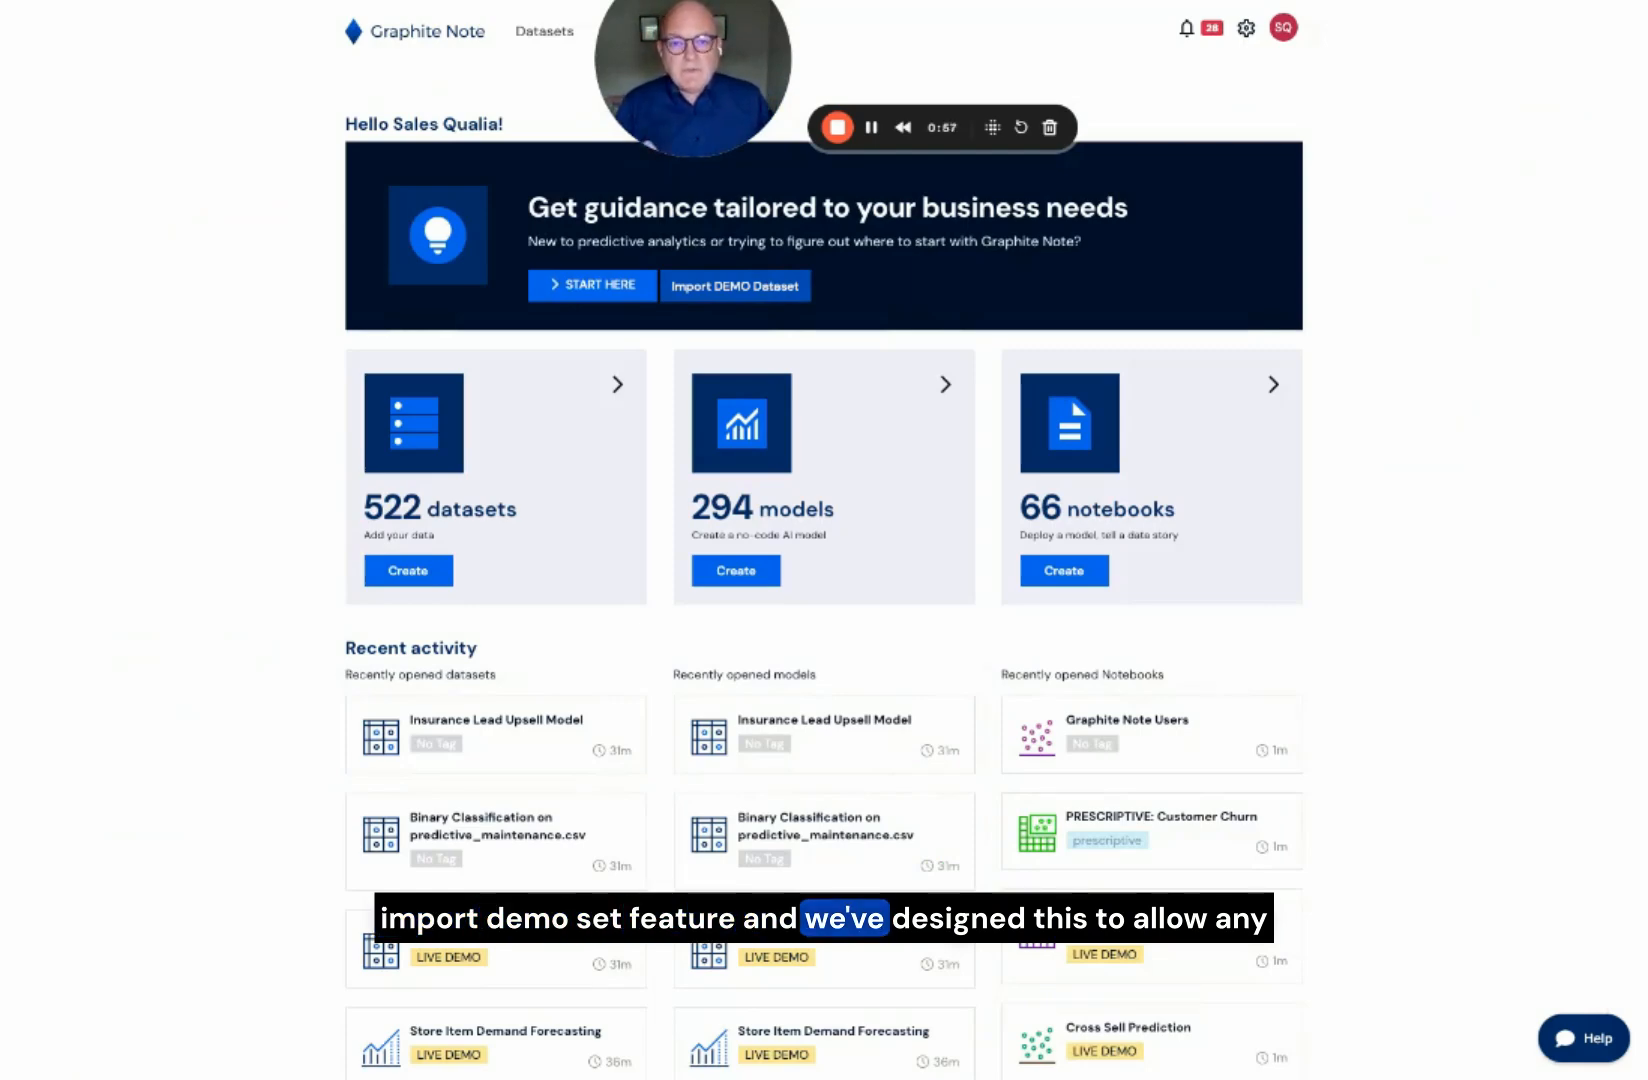
click(735, 286)
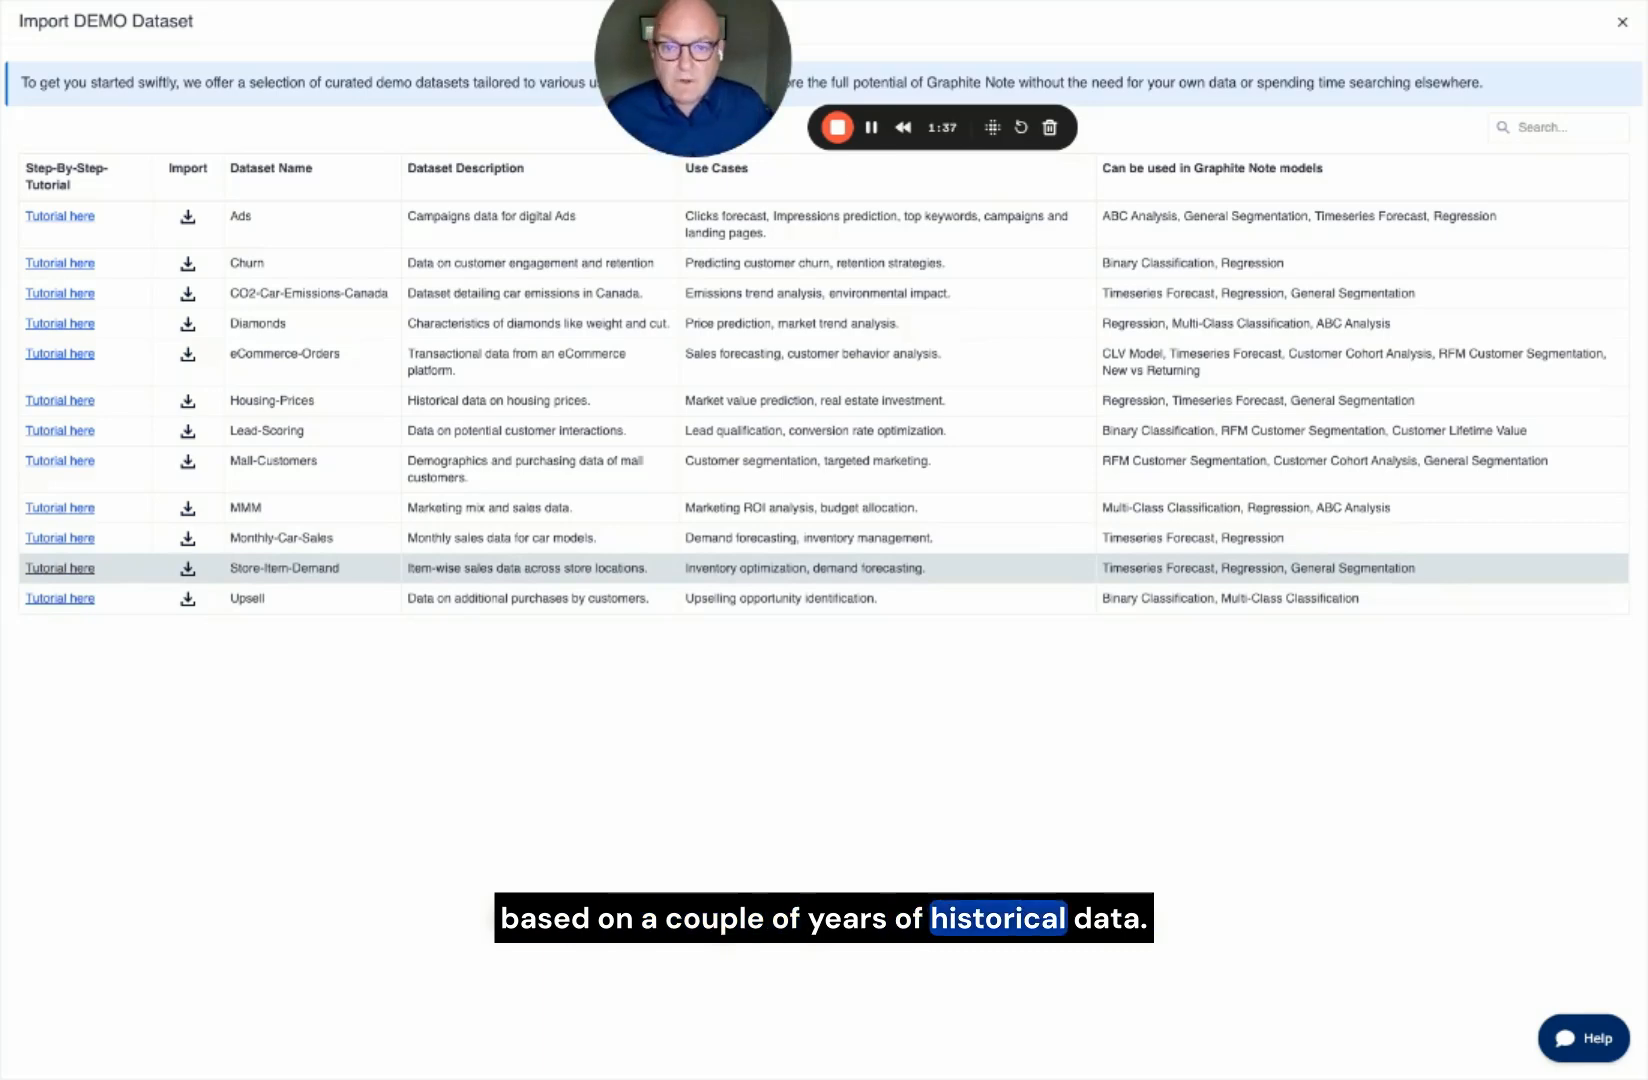
click(188, 570)
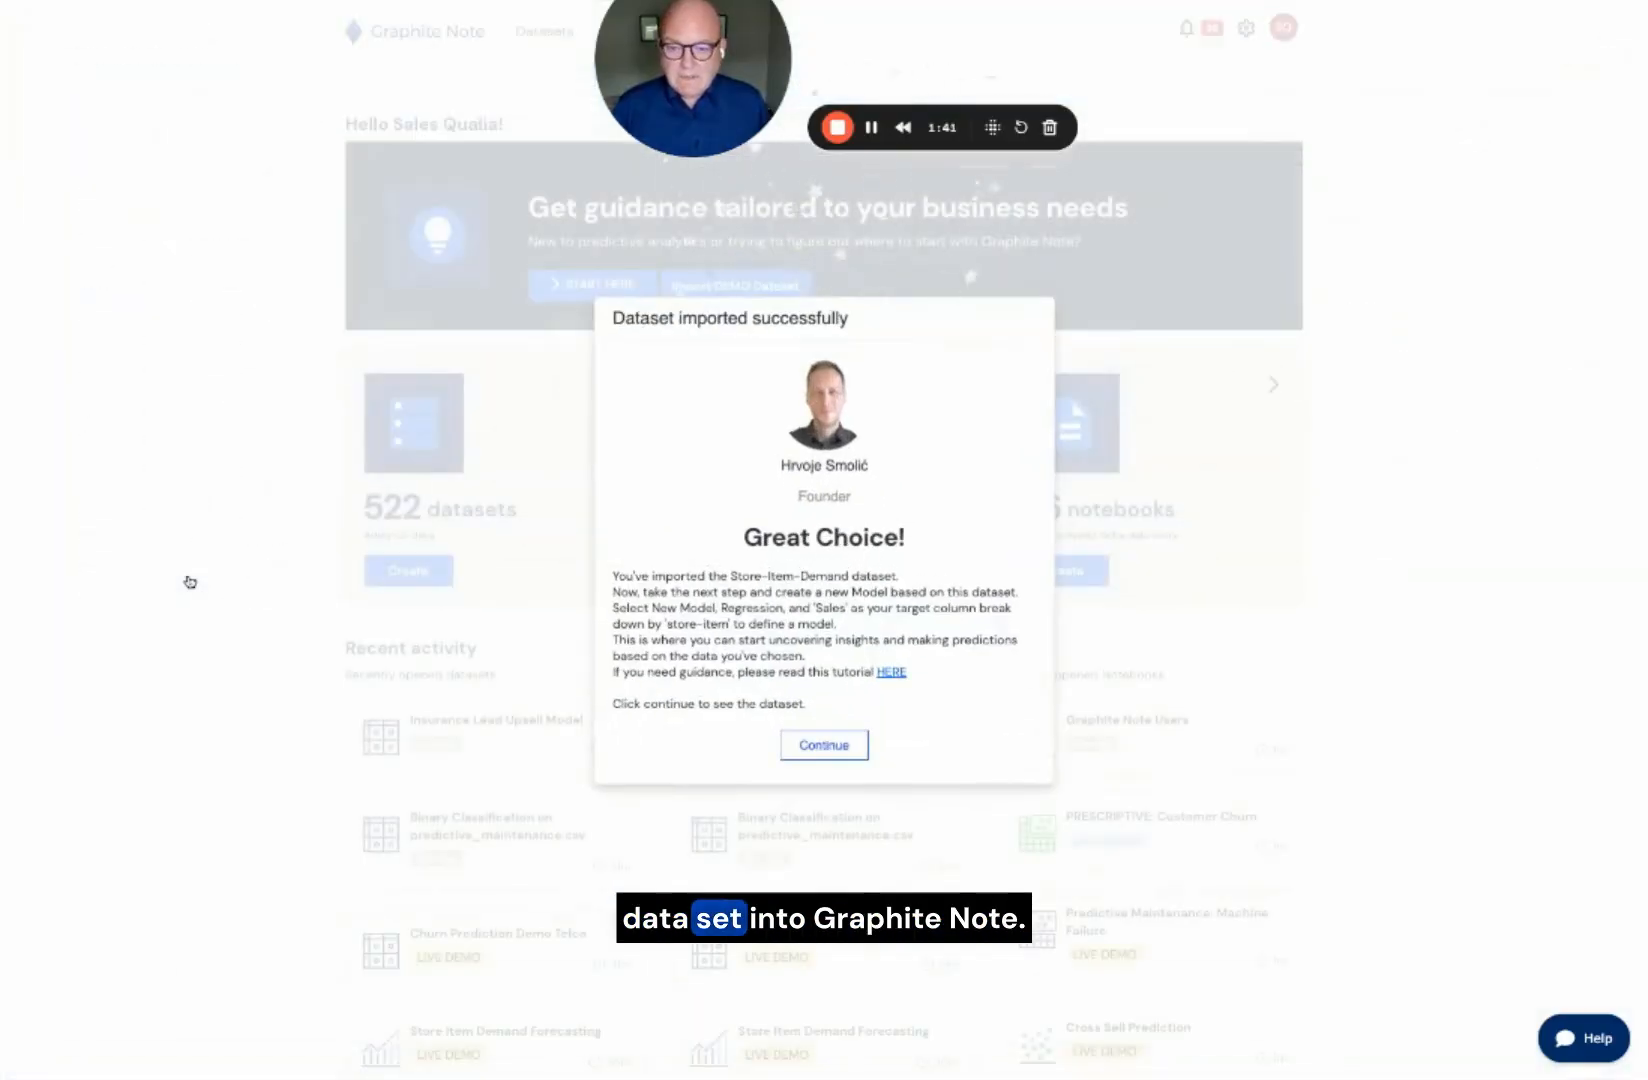
click(820, 745)
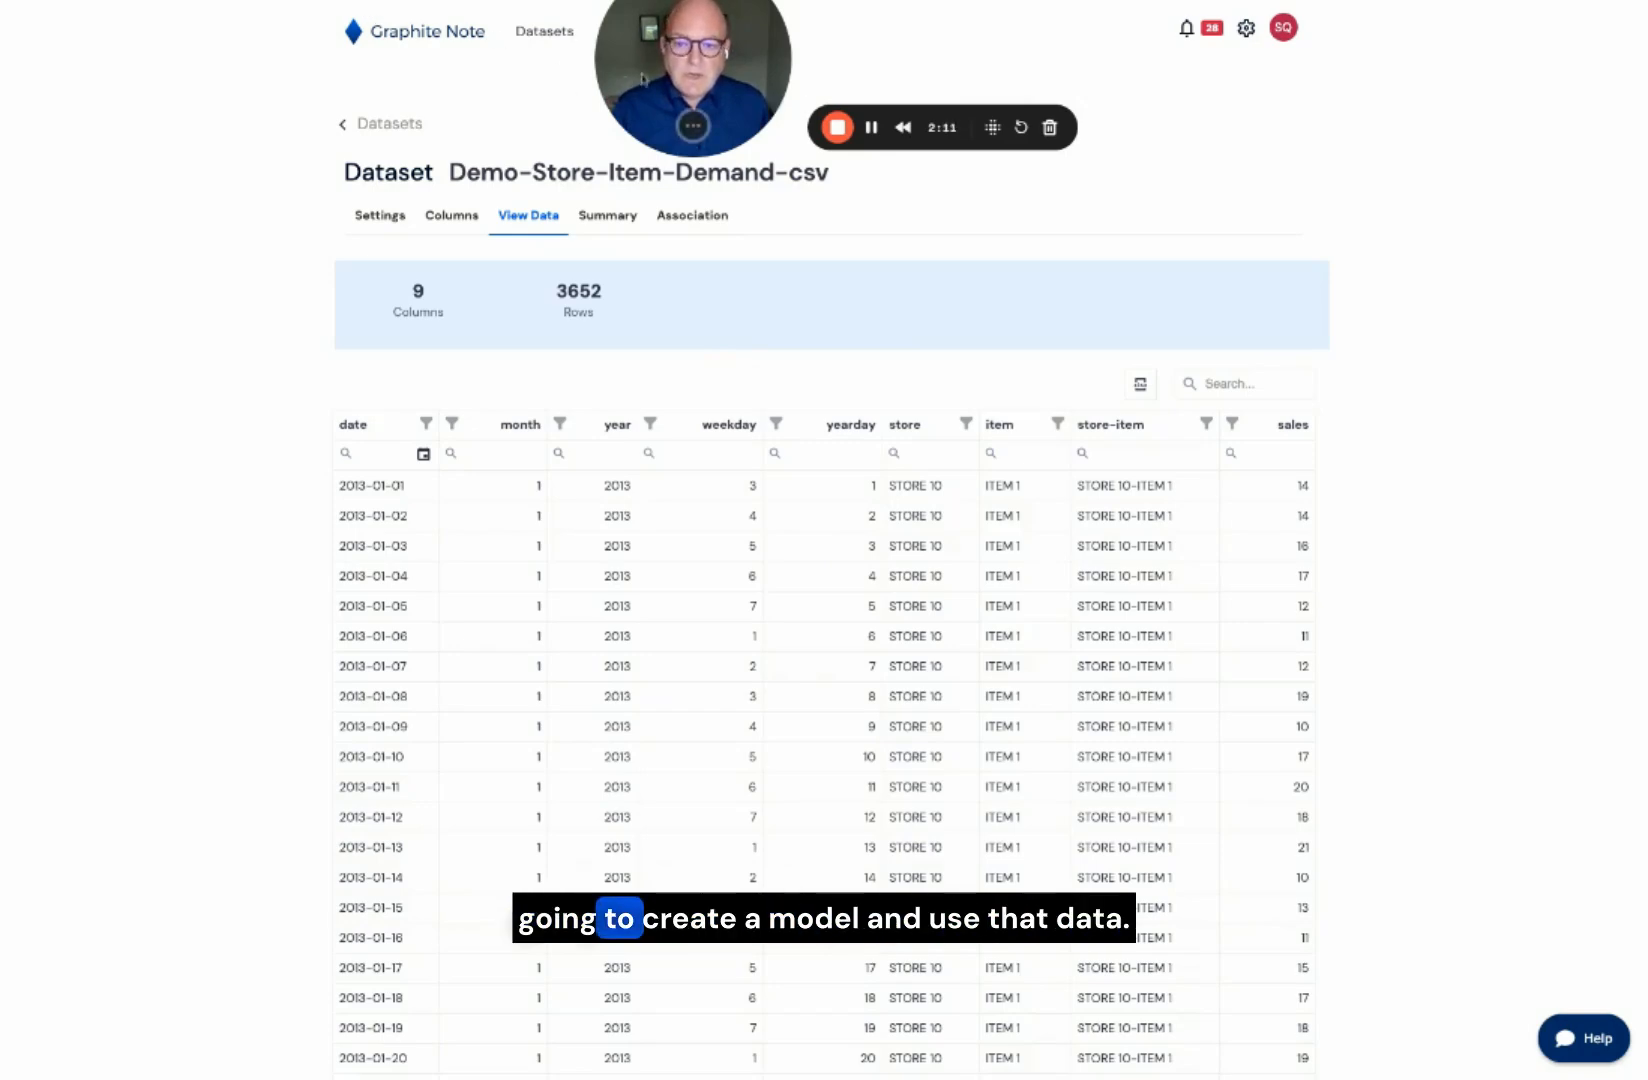
Step: Start a new Timeseries Forecast model using the newly imported Demo-Store-Item-Demand-csv dataset
drag(653, 79, 117, 183)
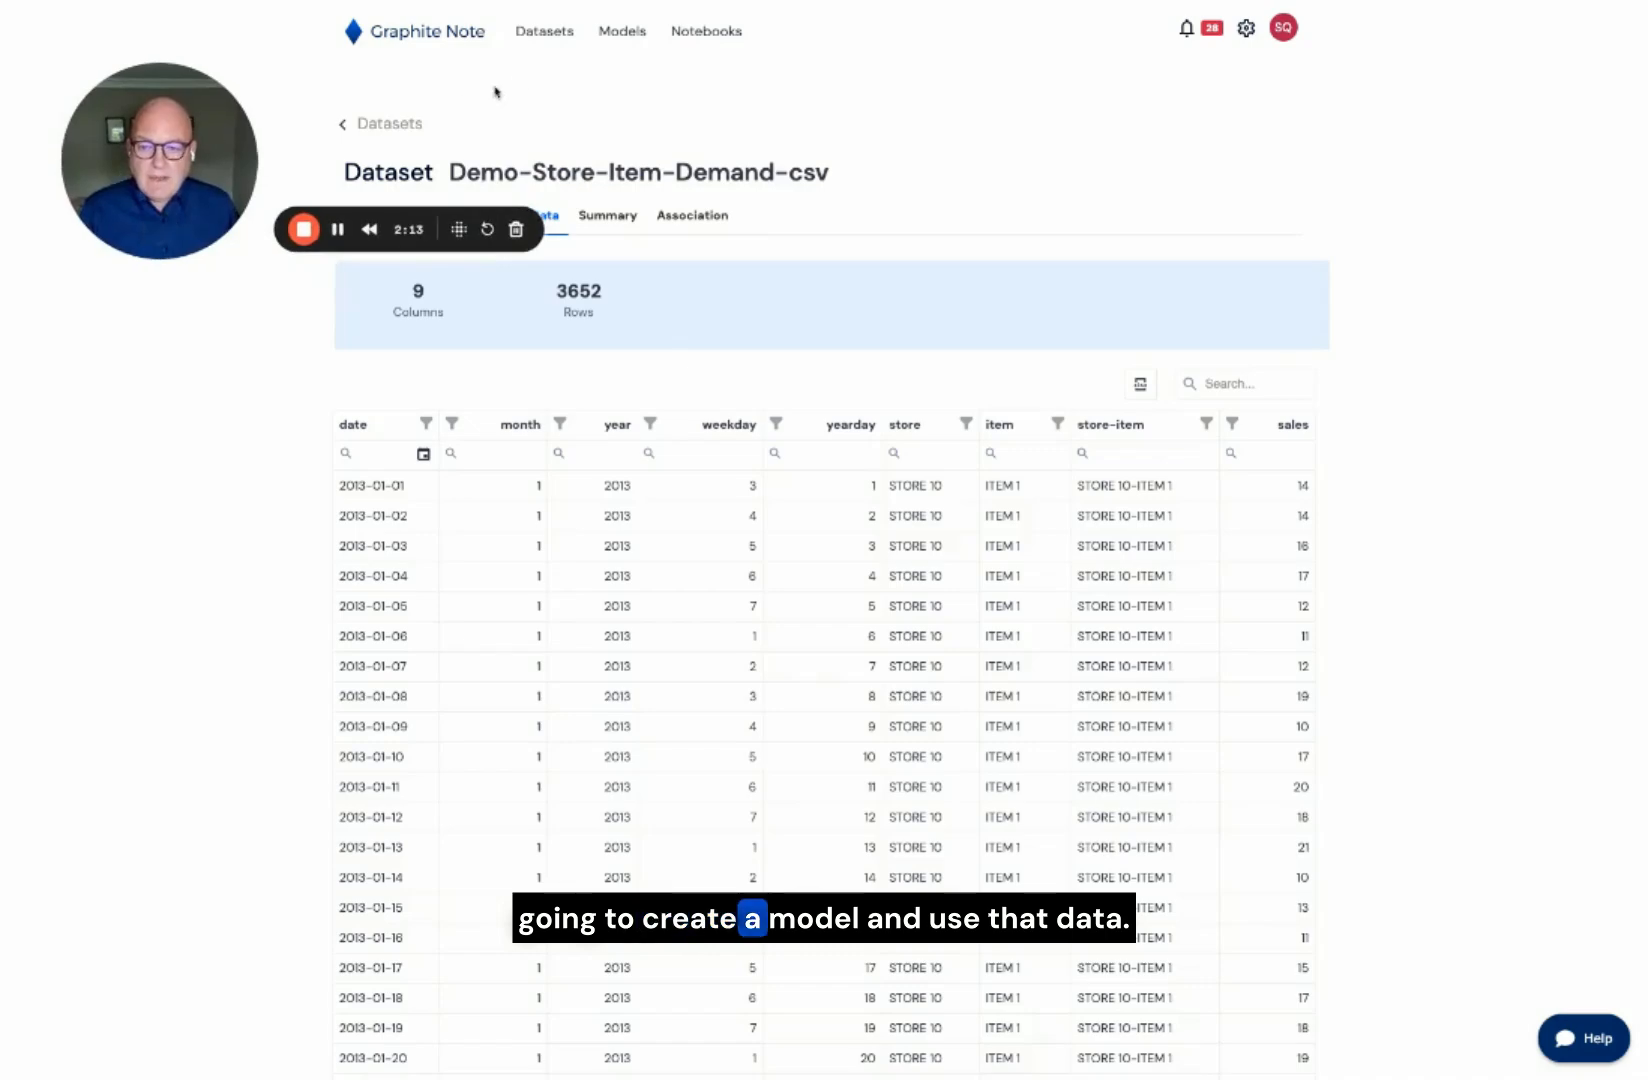
click(617, 35)
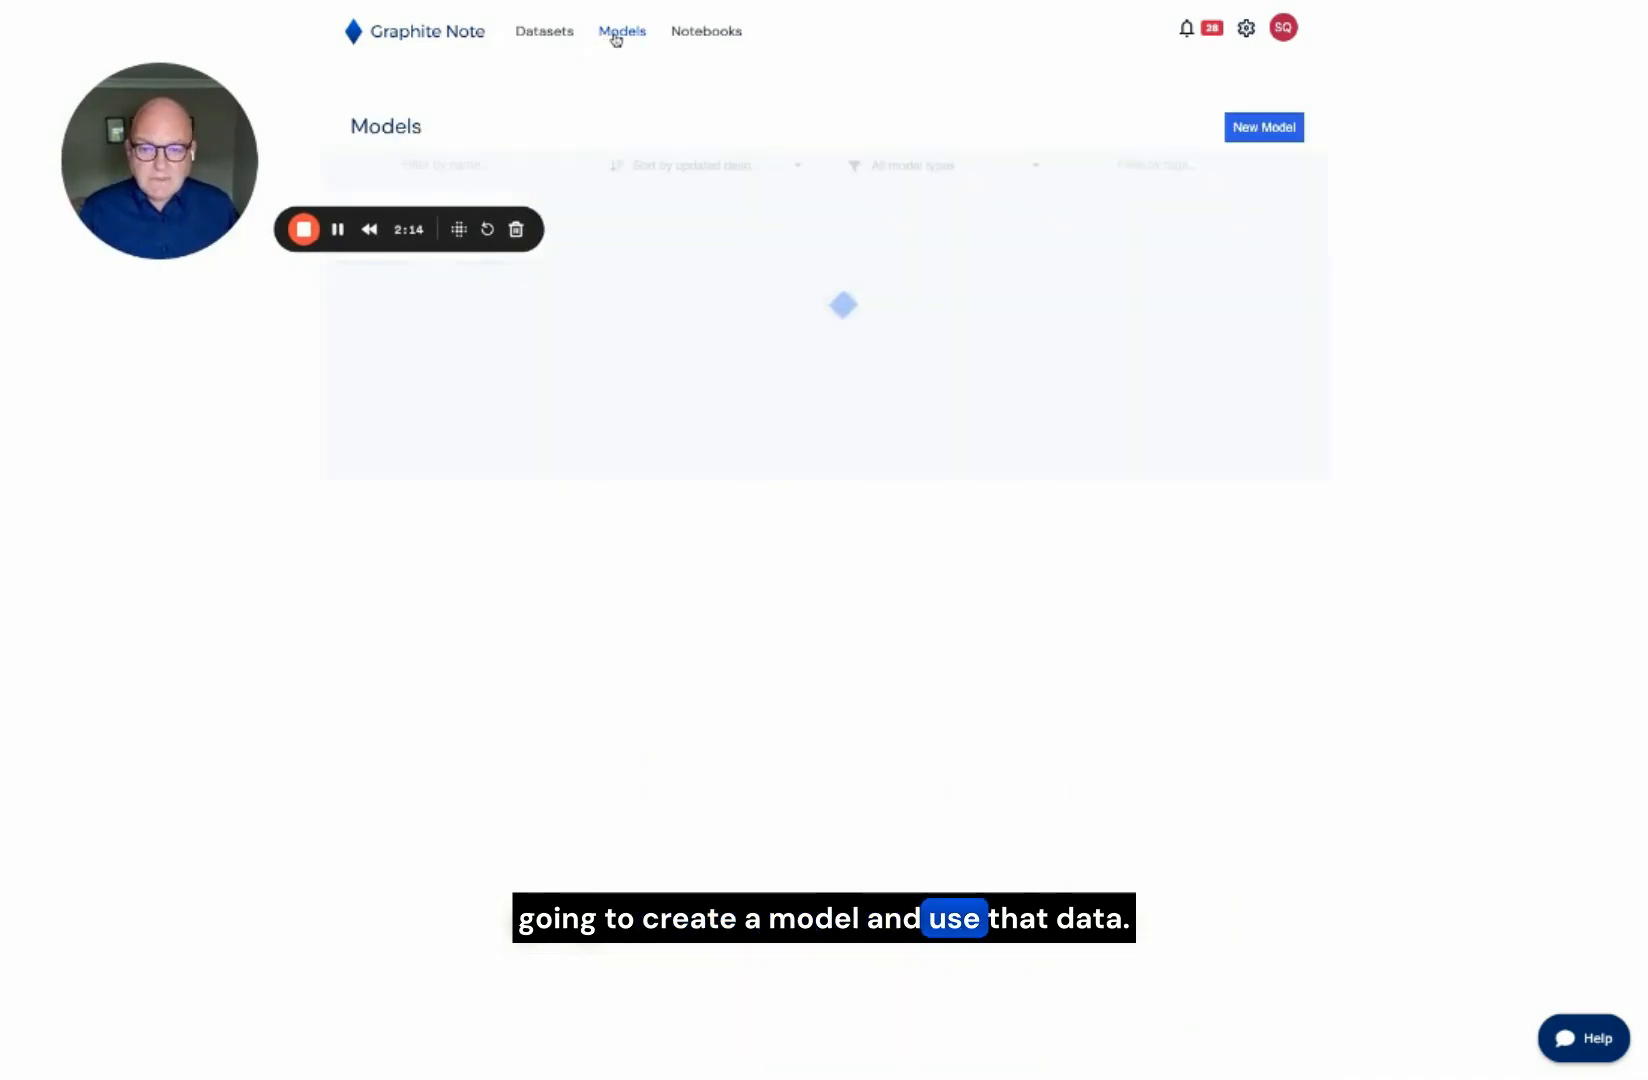
click(1258, 132)
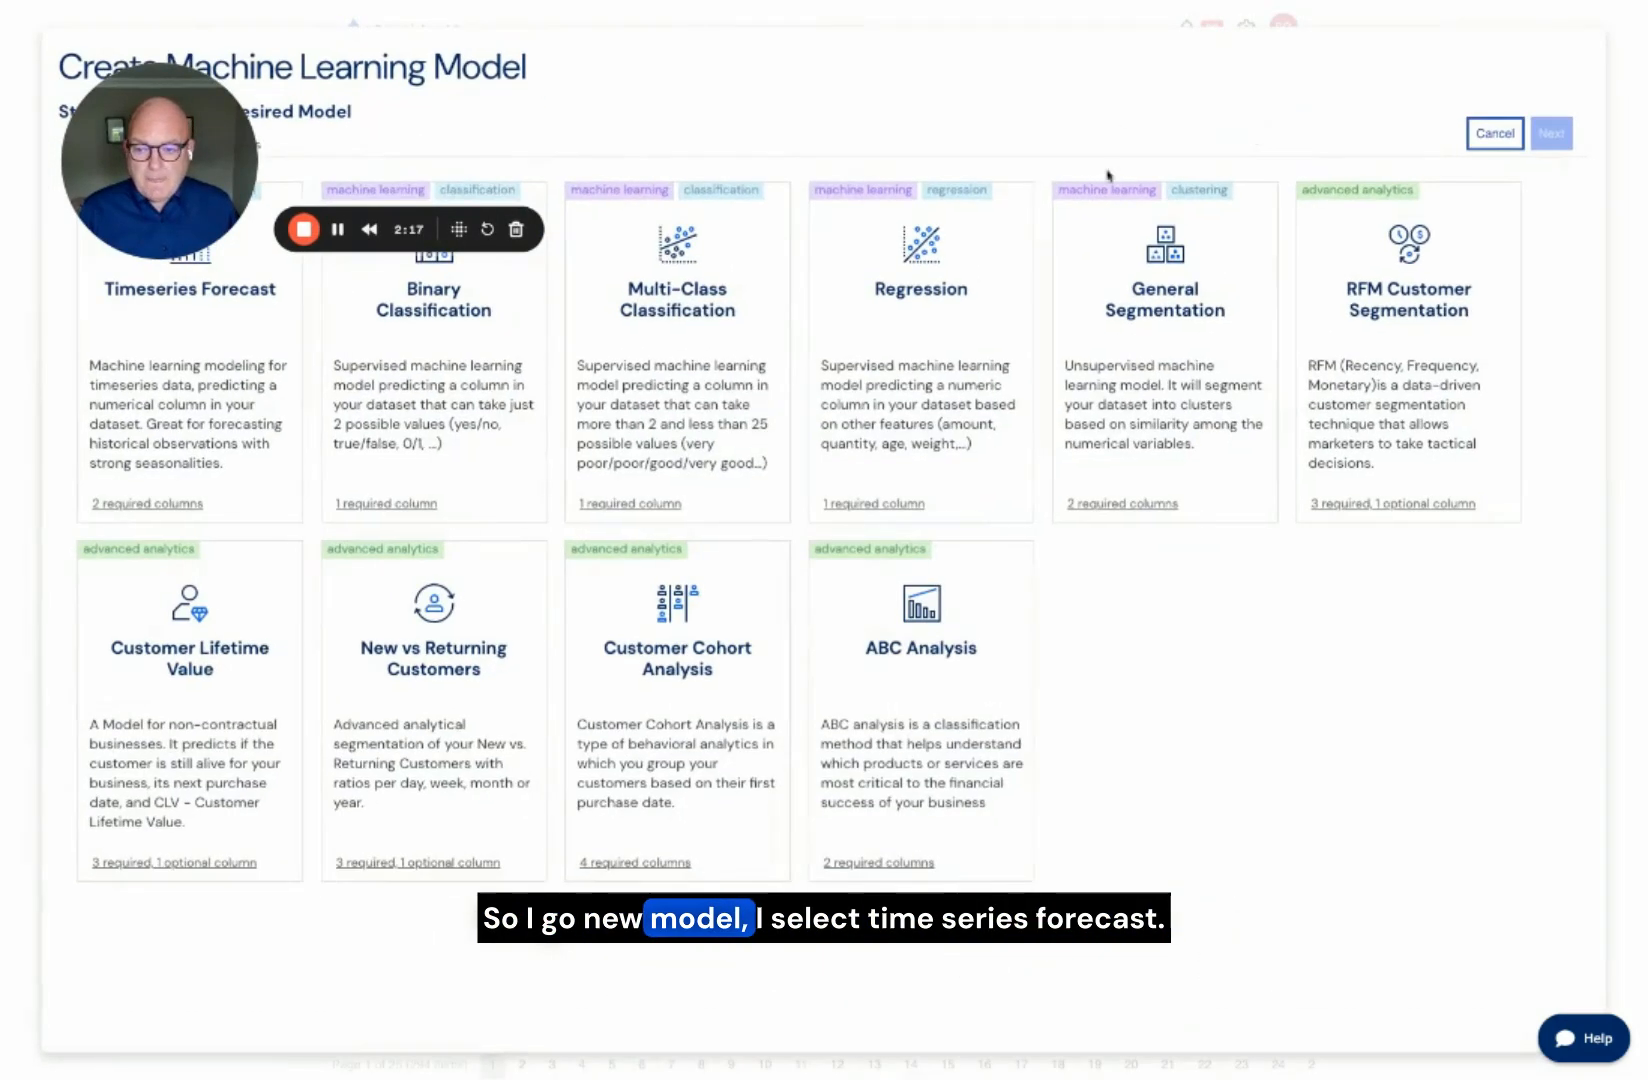
click(231, 409)
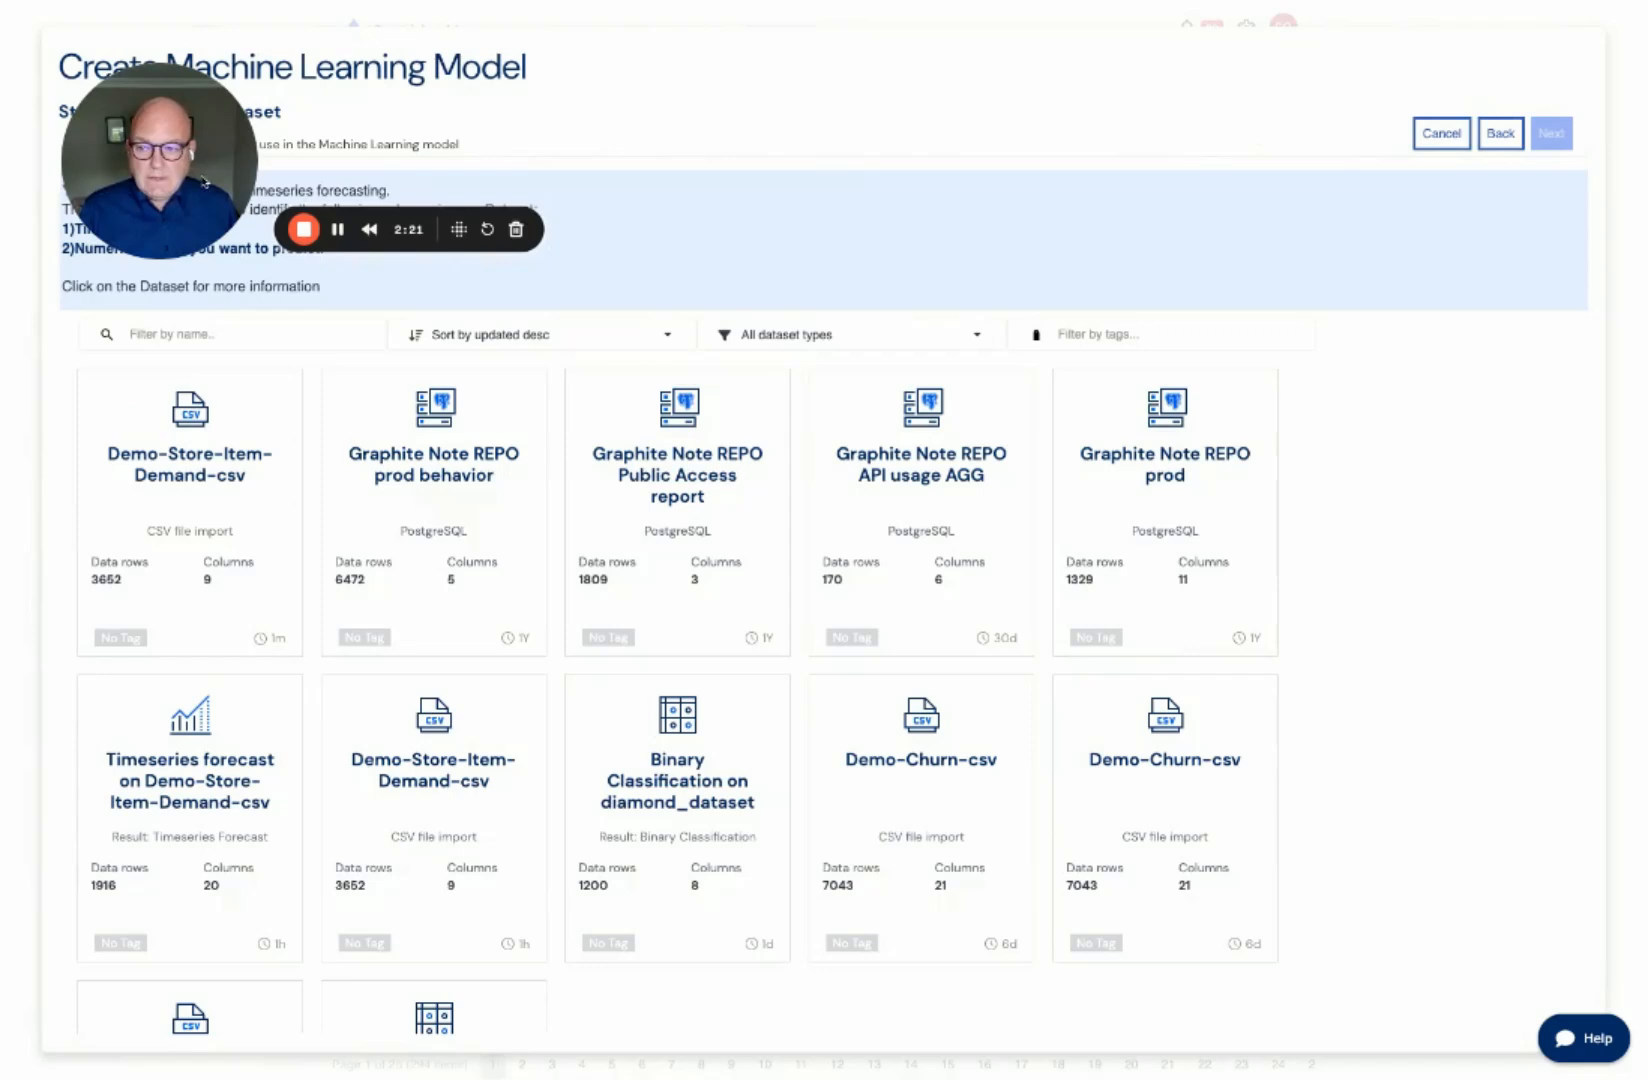
drag(200, 142, 636, 94)
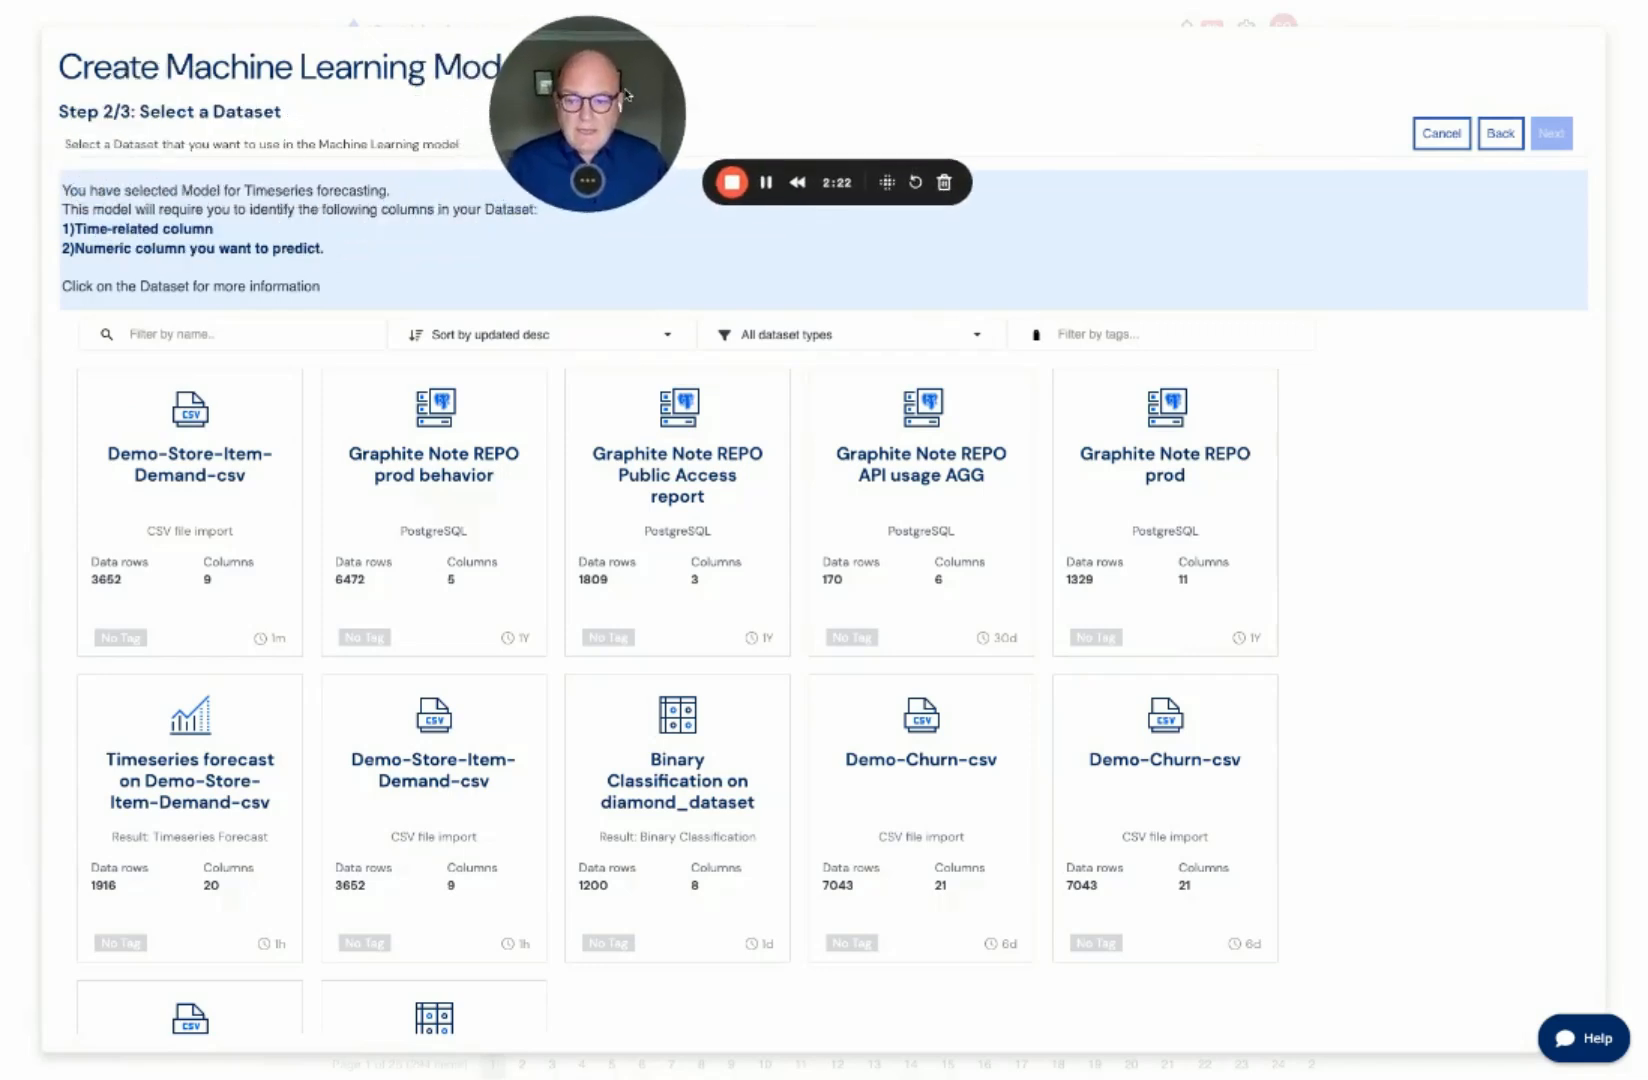
click(155, 468)
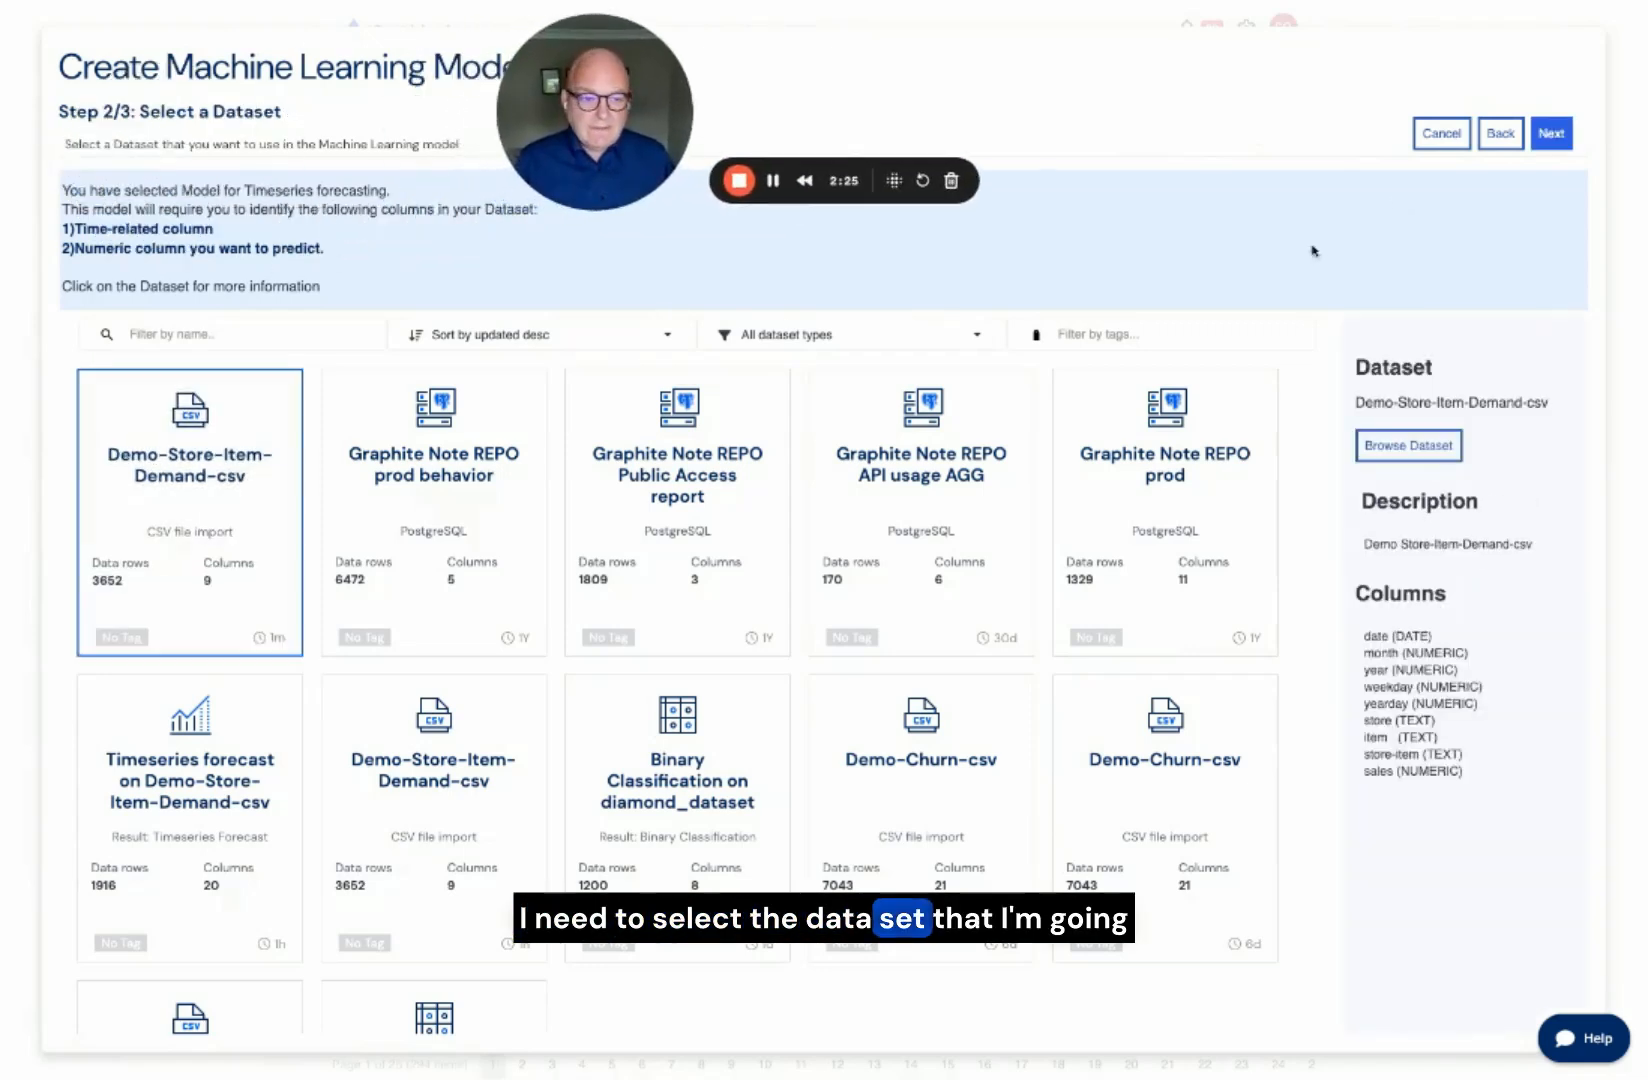
click(1550, 133)
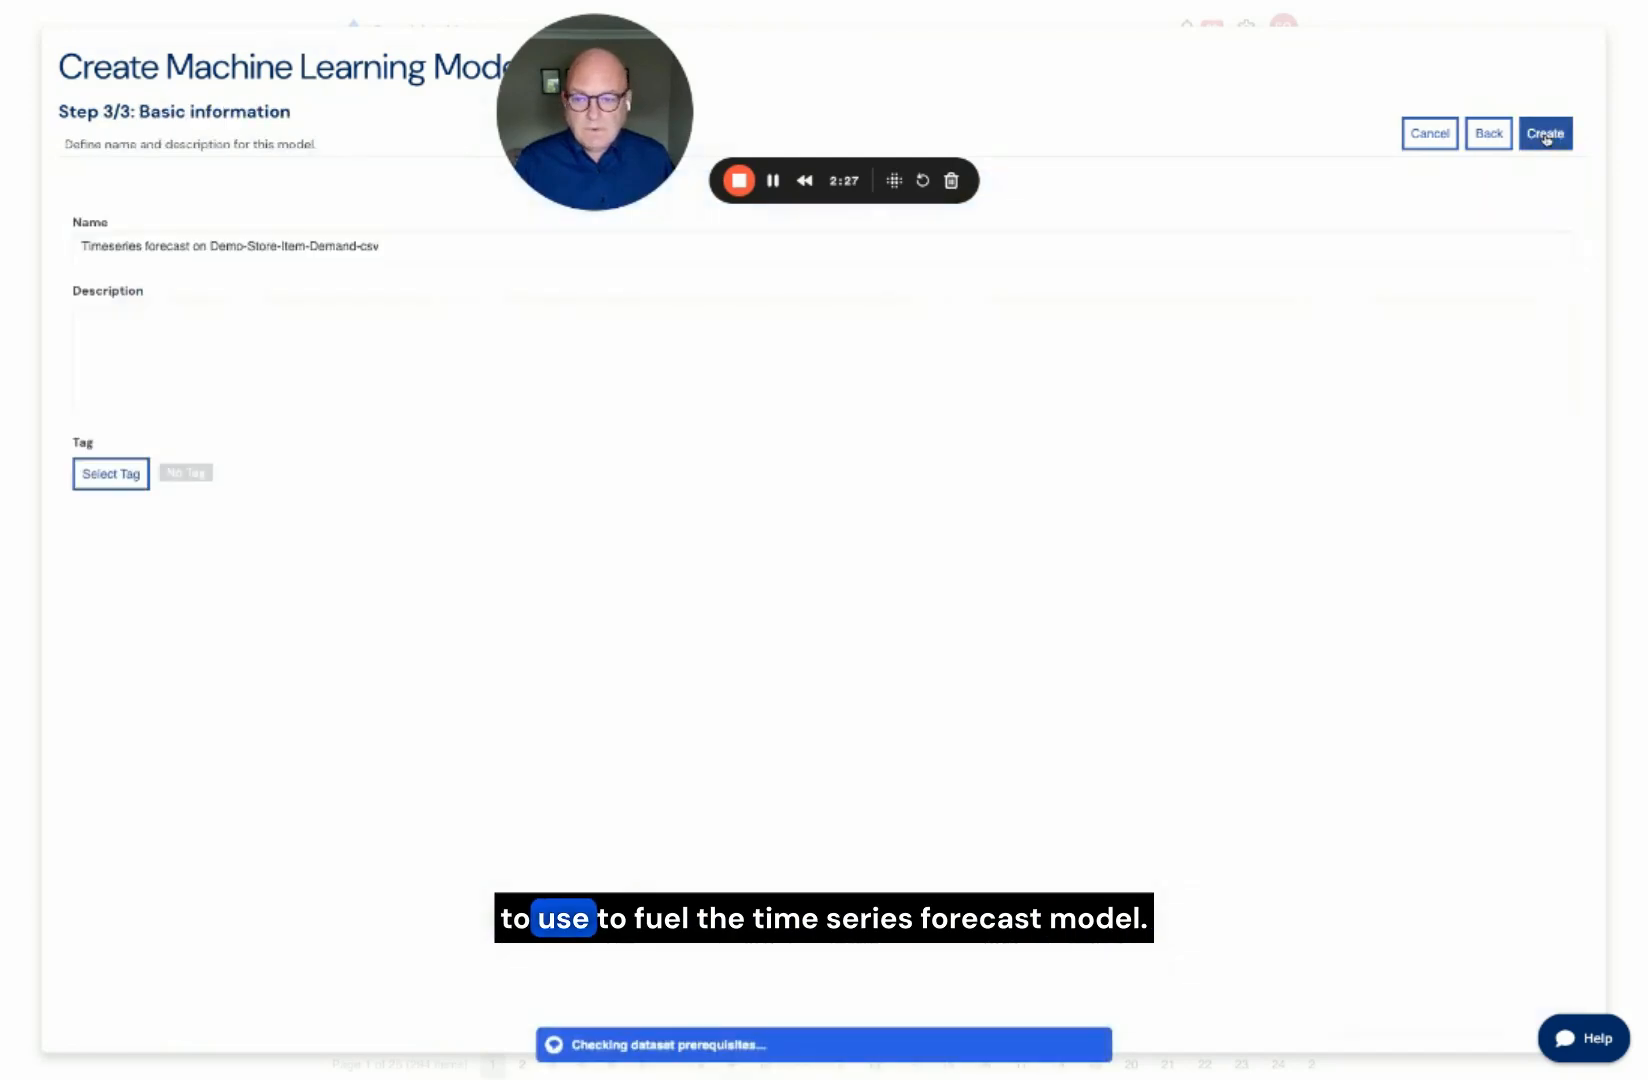
Step: Append the person's first name to the model name after a hyphen, enter the same name as description, and create the model
click(459, 240)
text(- V)
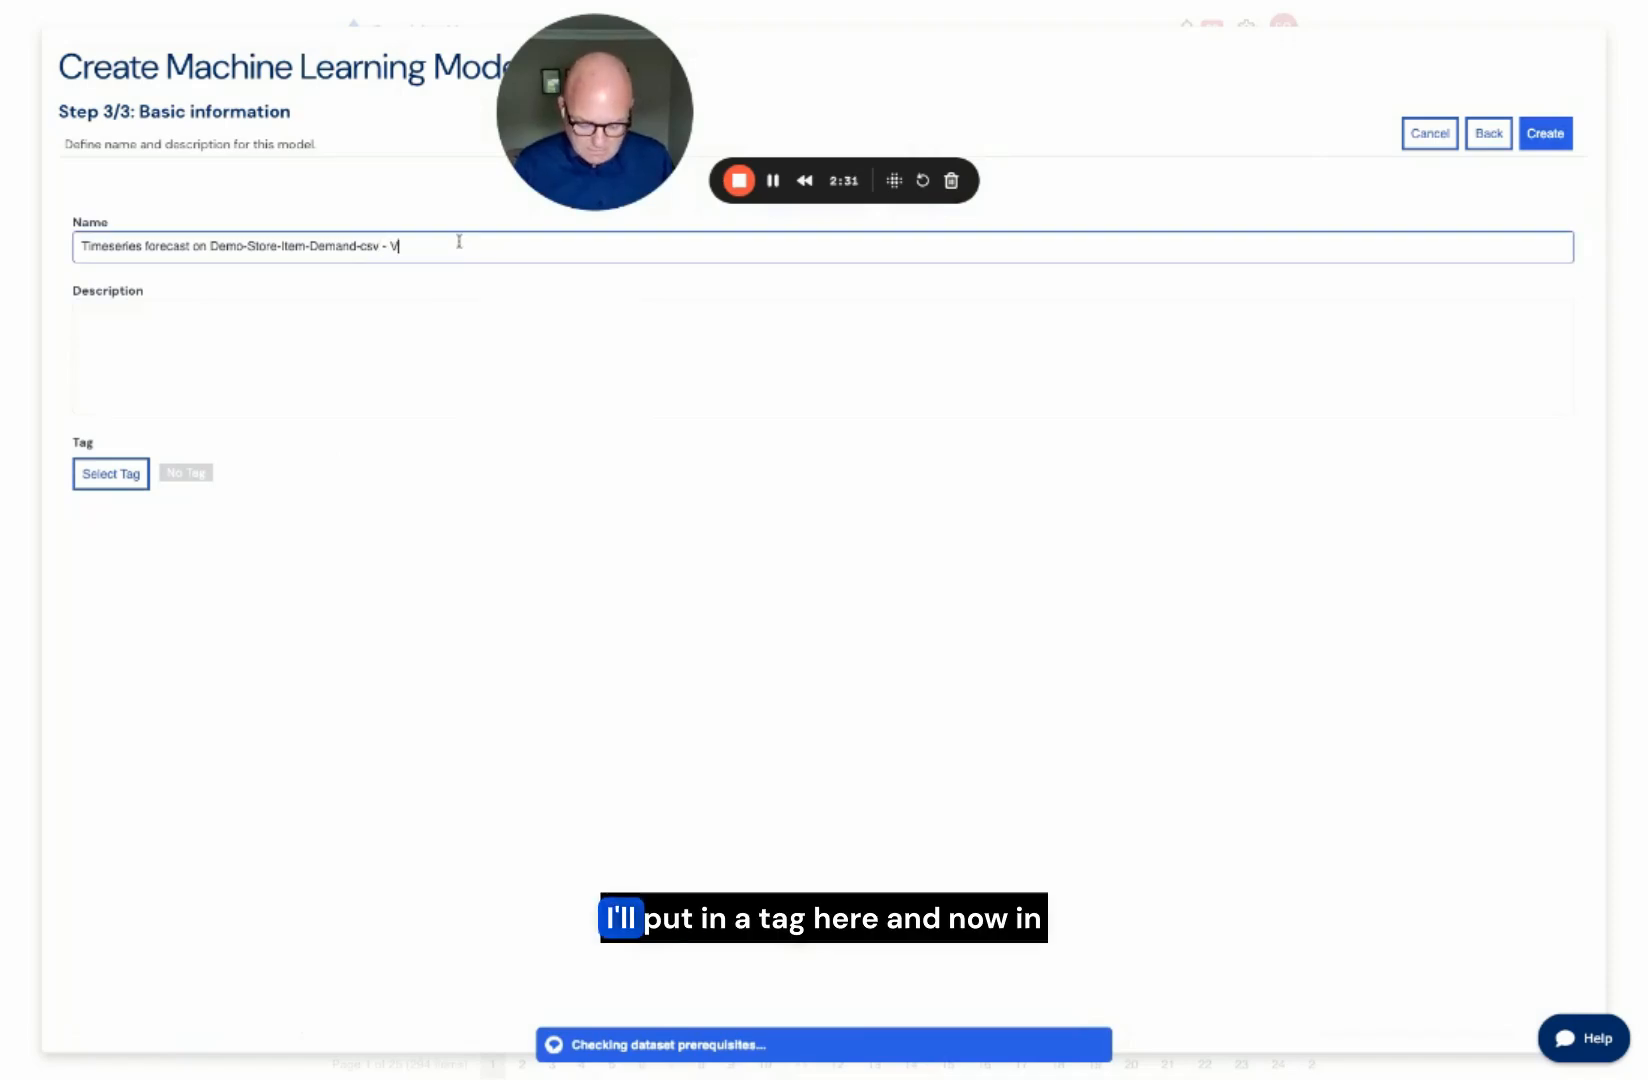
text(INNIE)
click(125, 355)
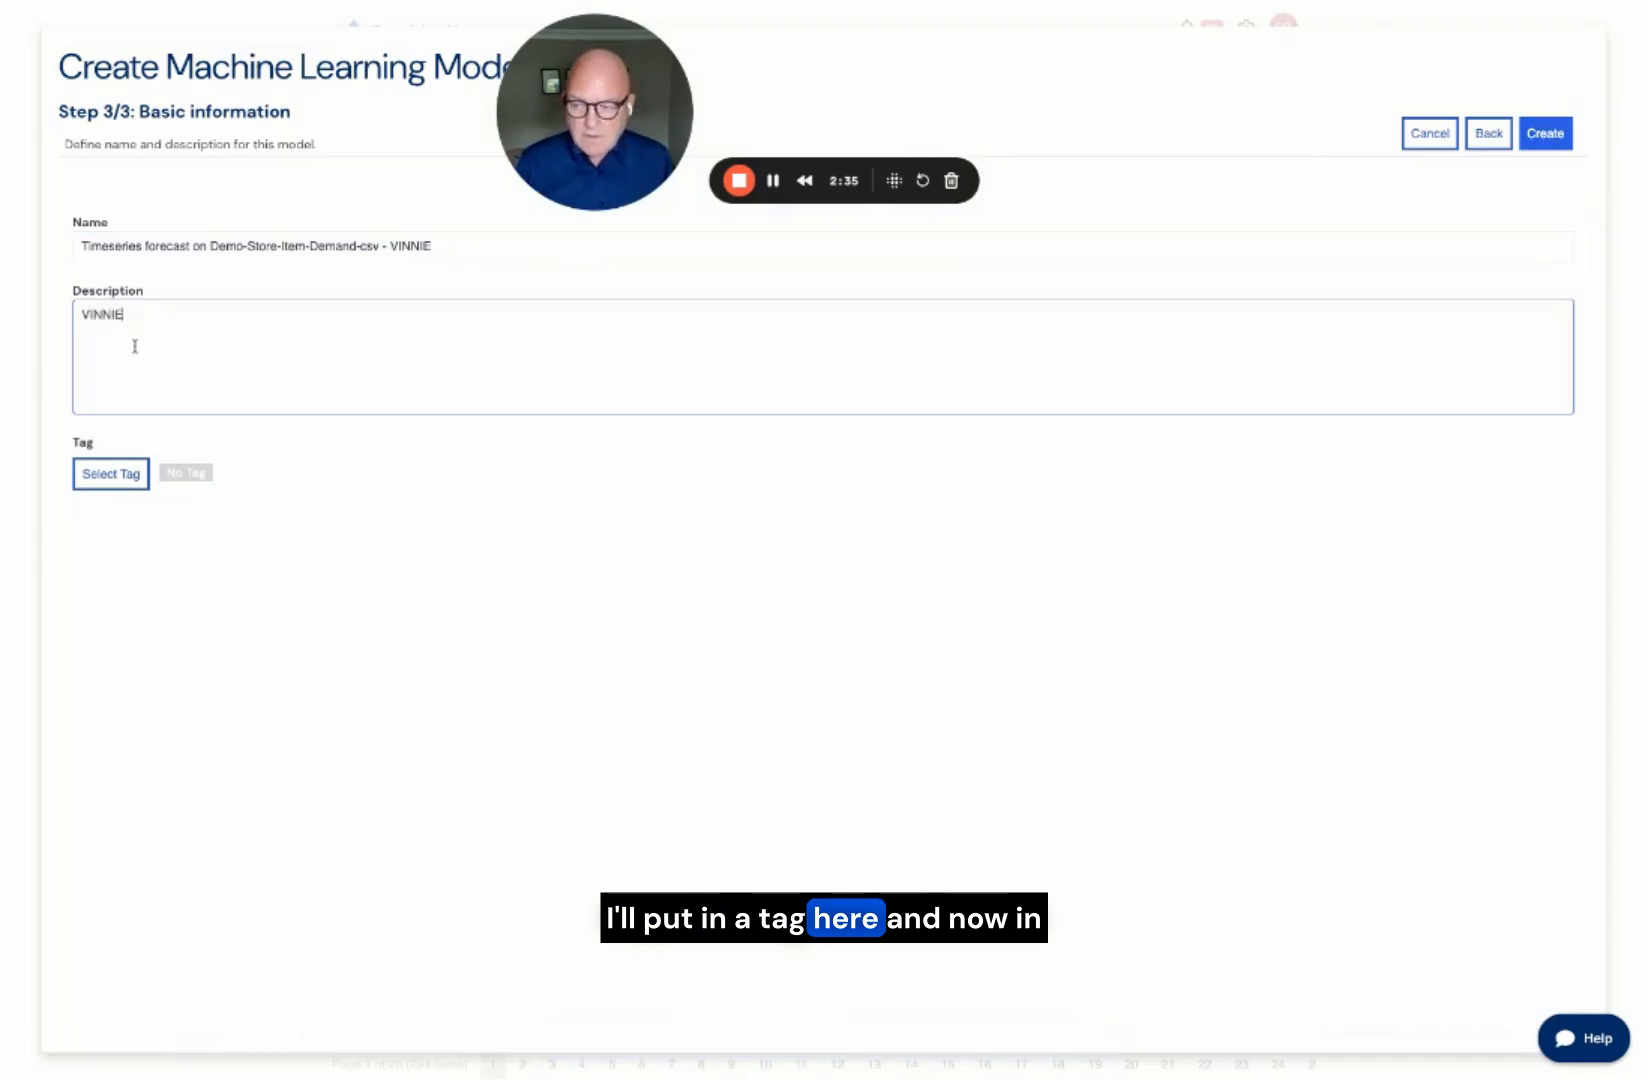
click(1534, 143)
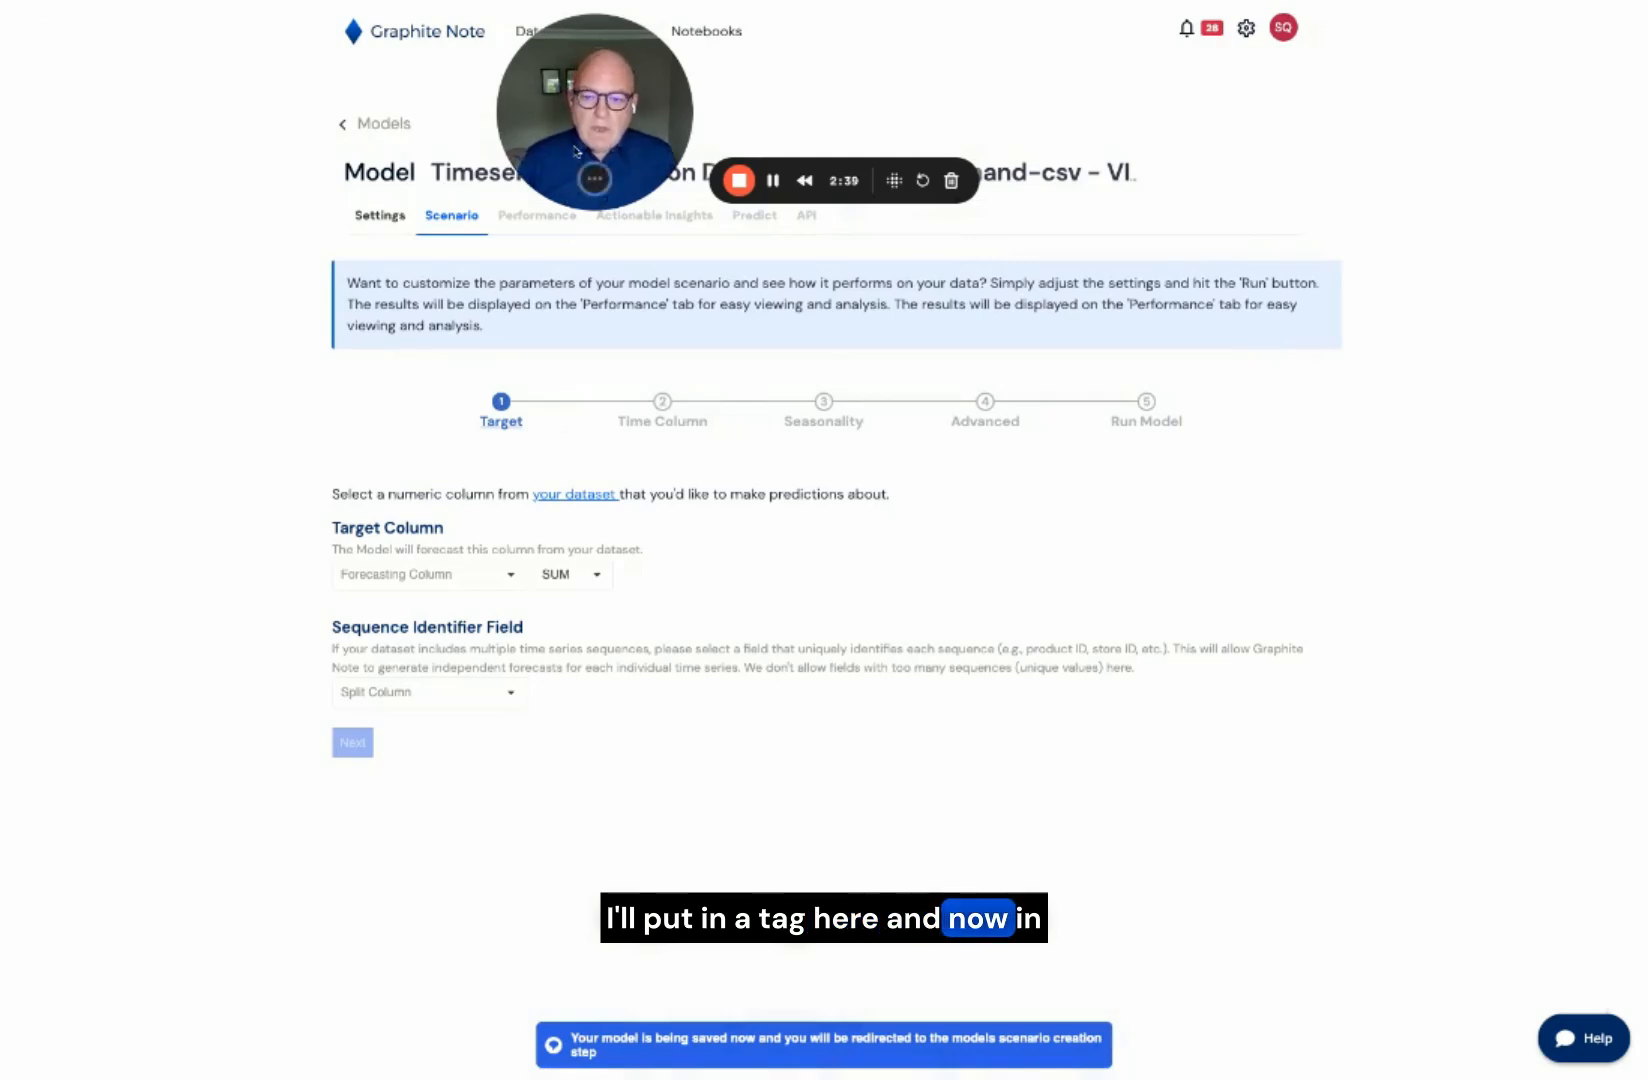
Step: Set sales as the target column to forecast and proceed to the time column settings
drag(577, 152, 1262, 153)
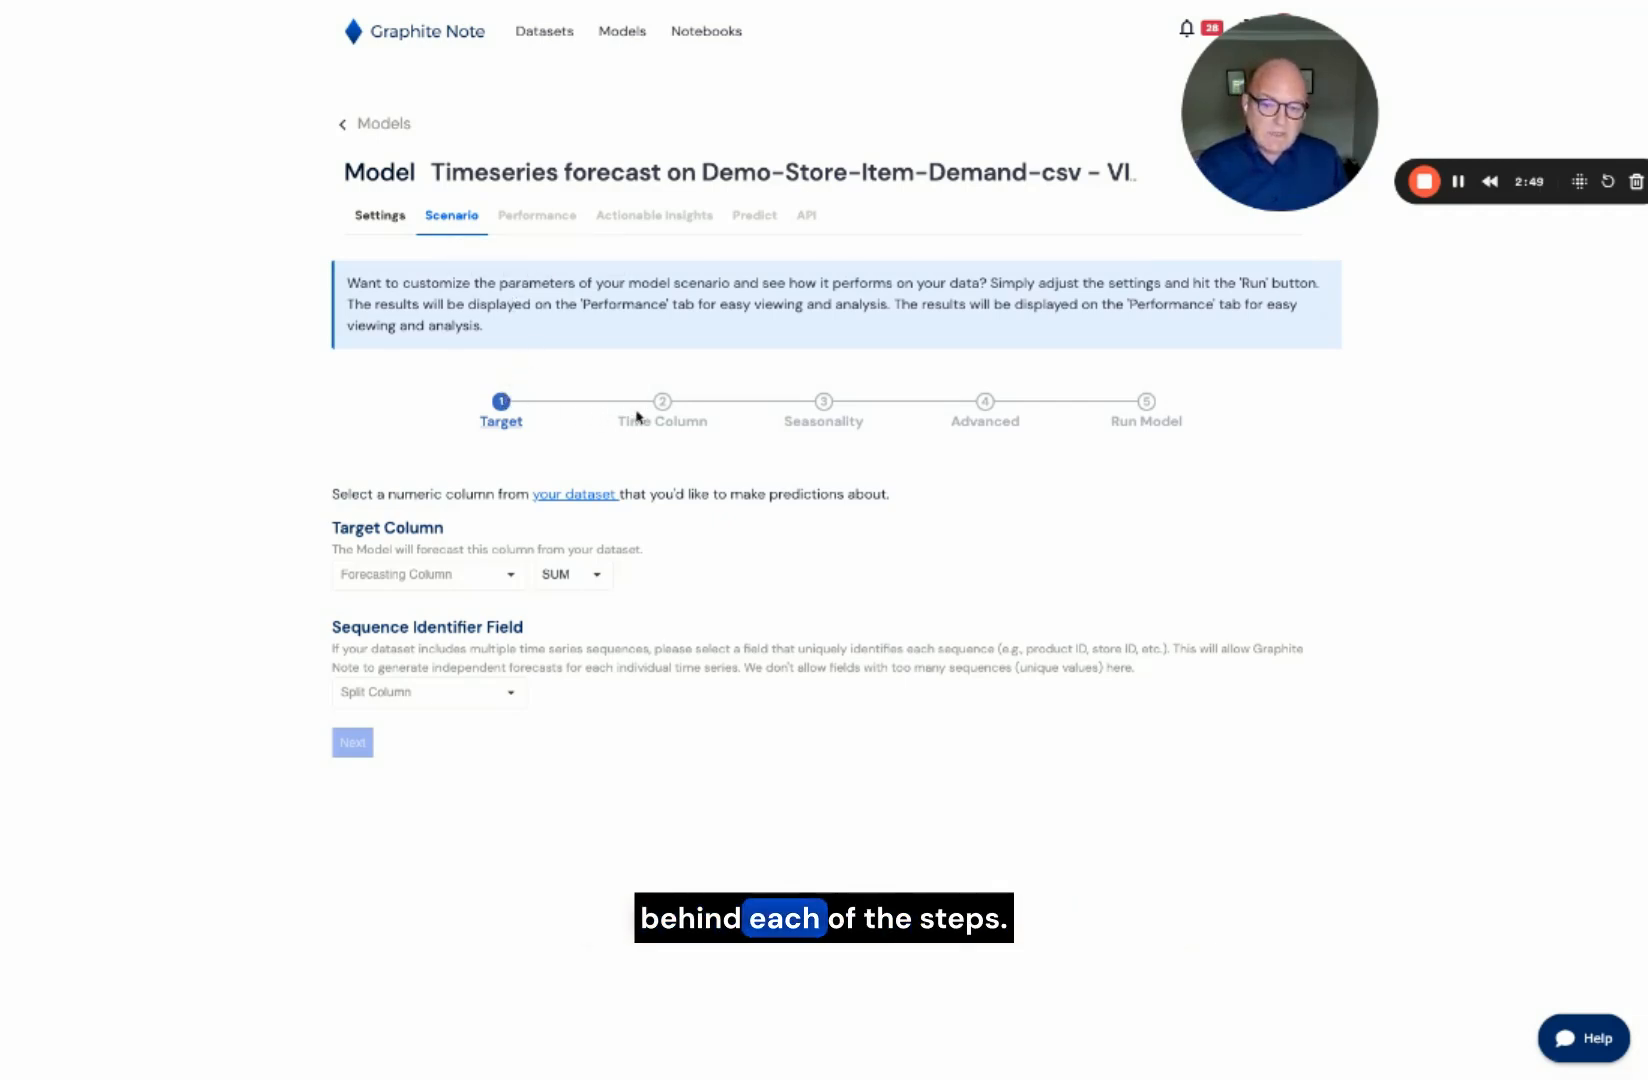
click(513, 575)
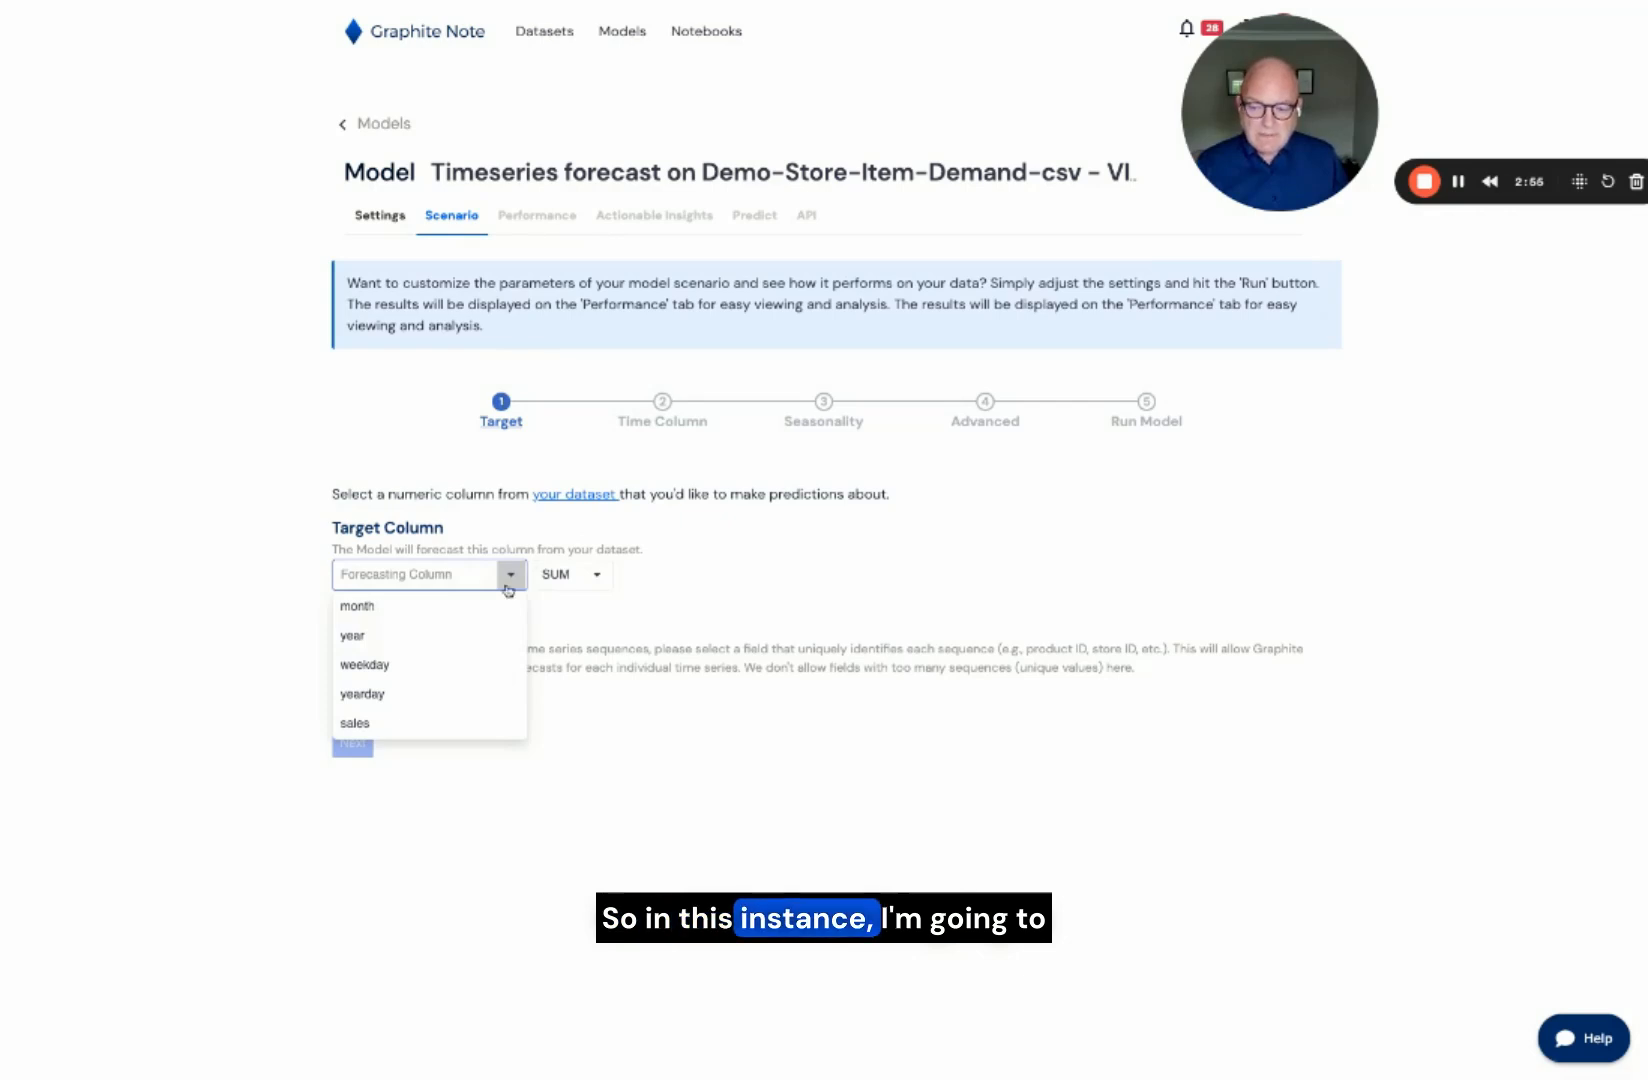
click(448, 723)
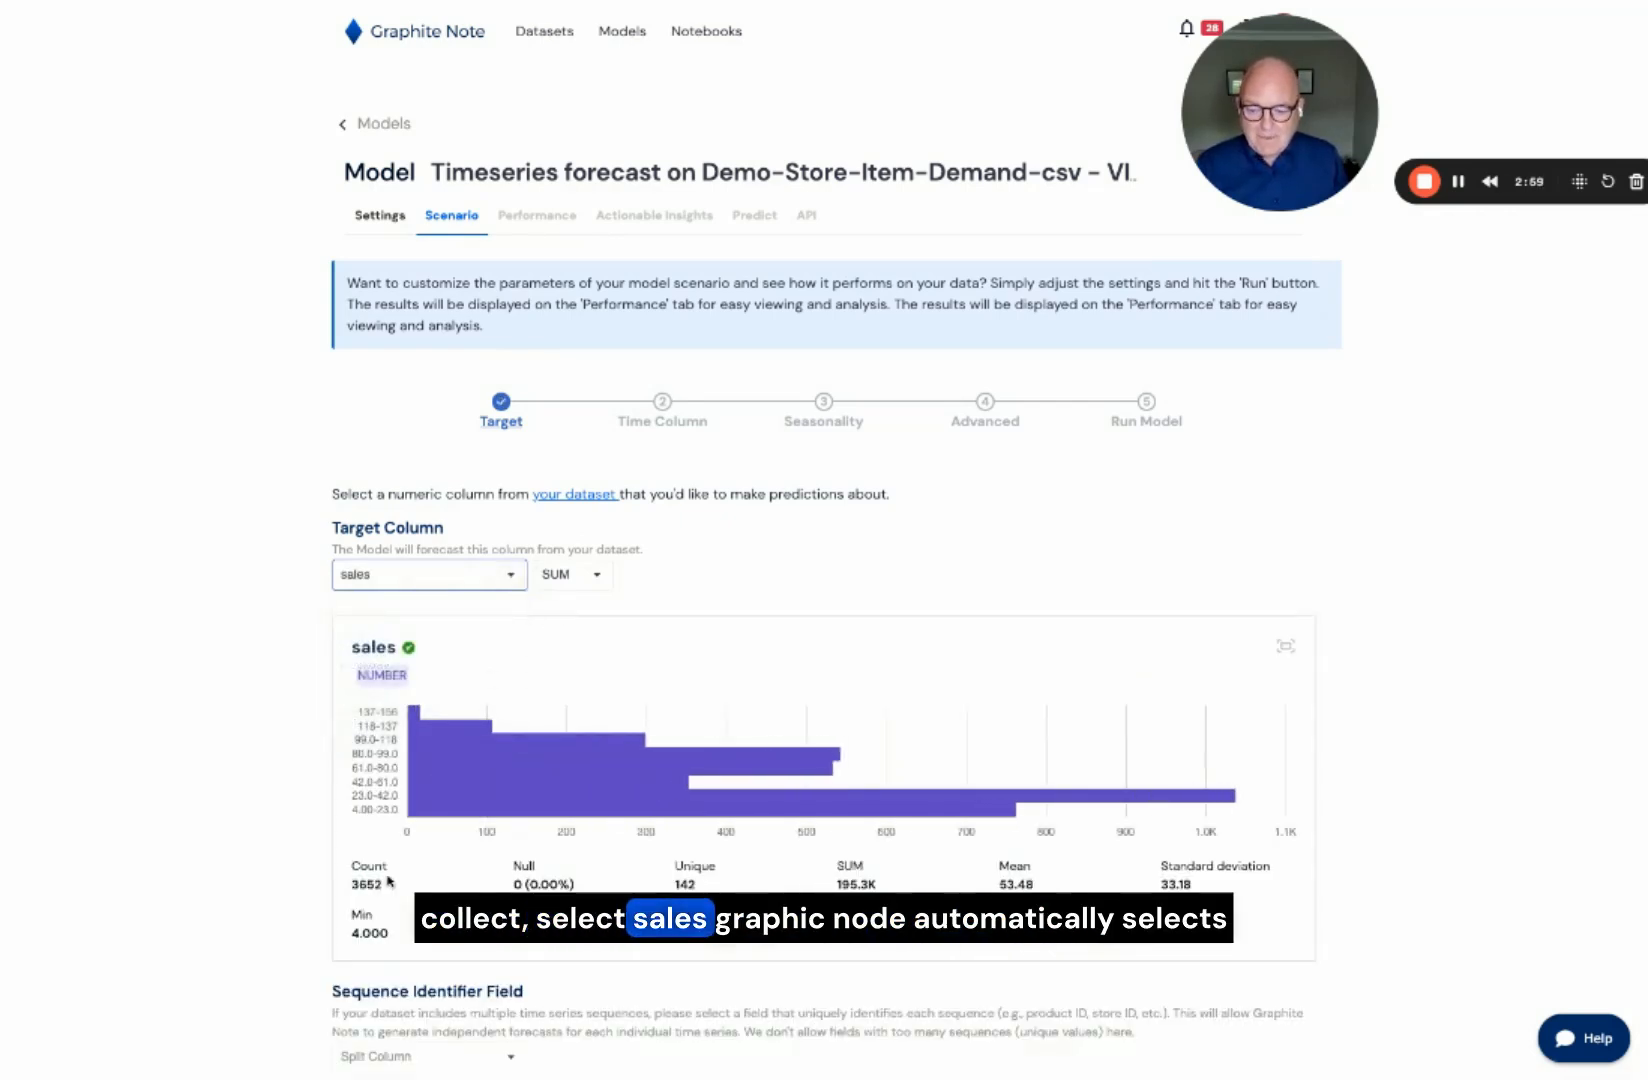
scroll(390, 880, down, 1)
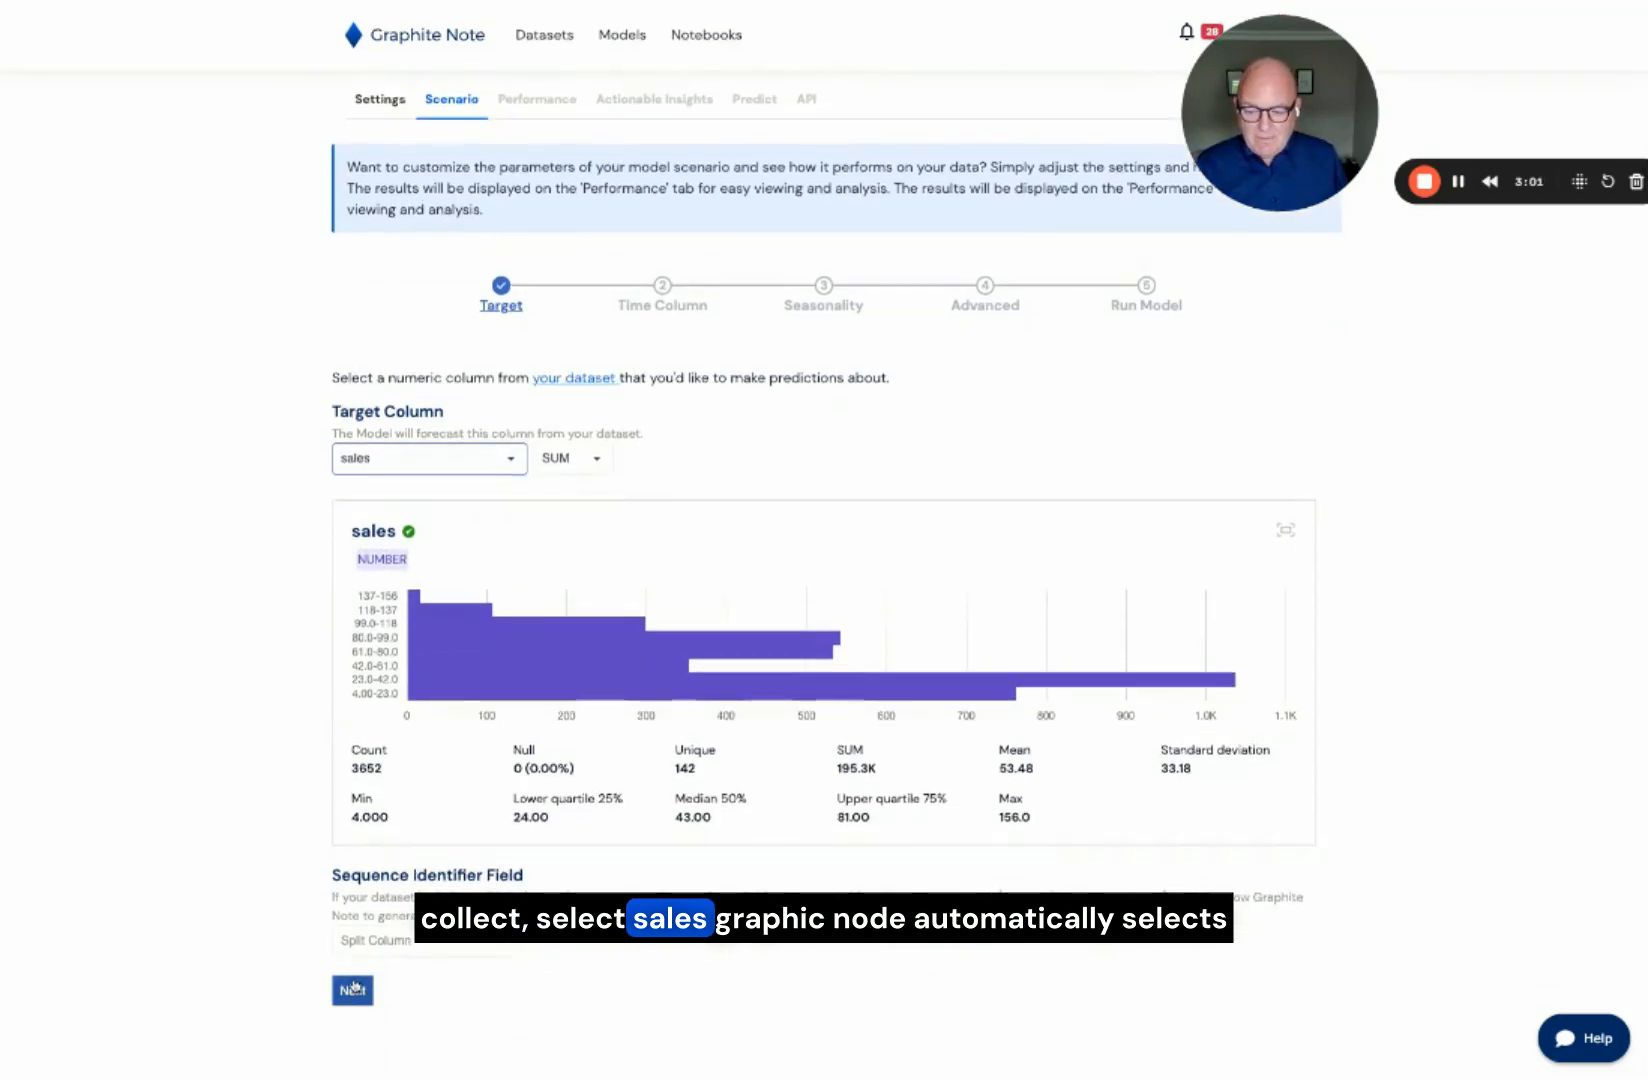
click(353, 990)
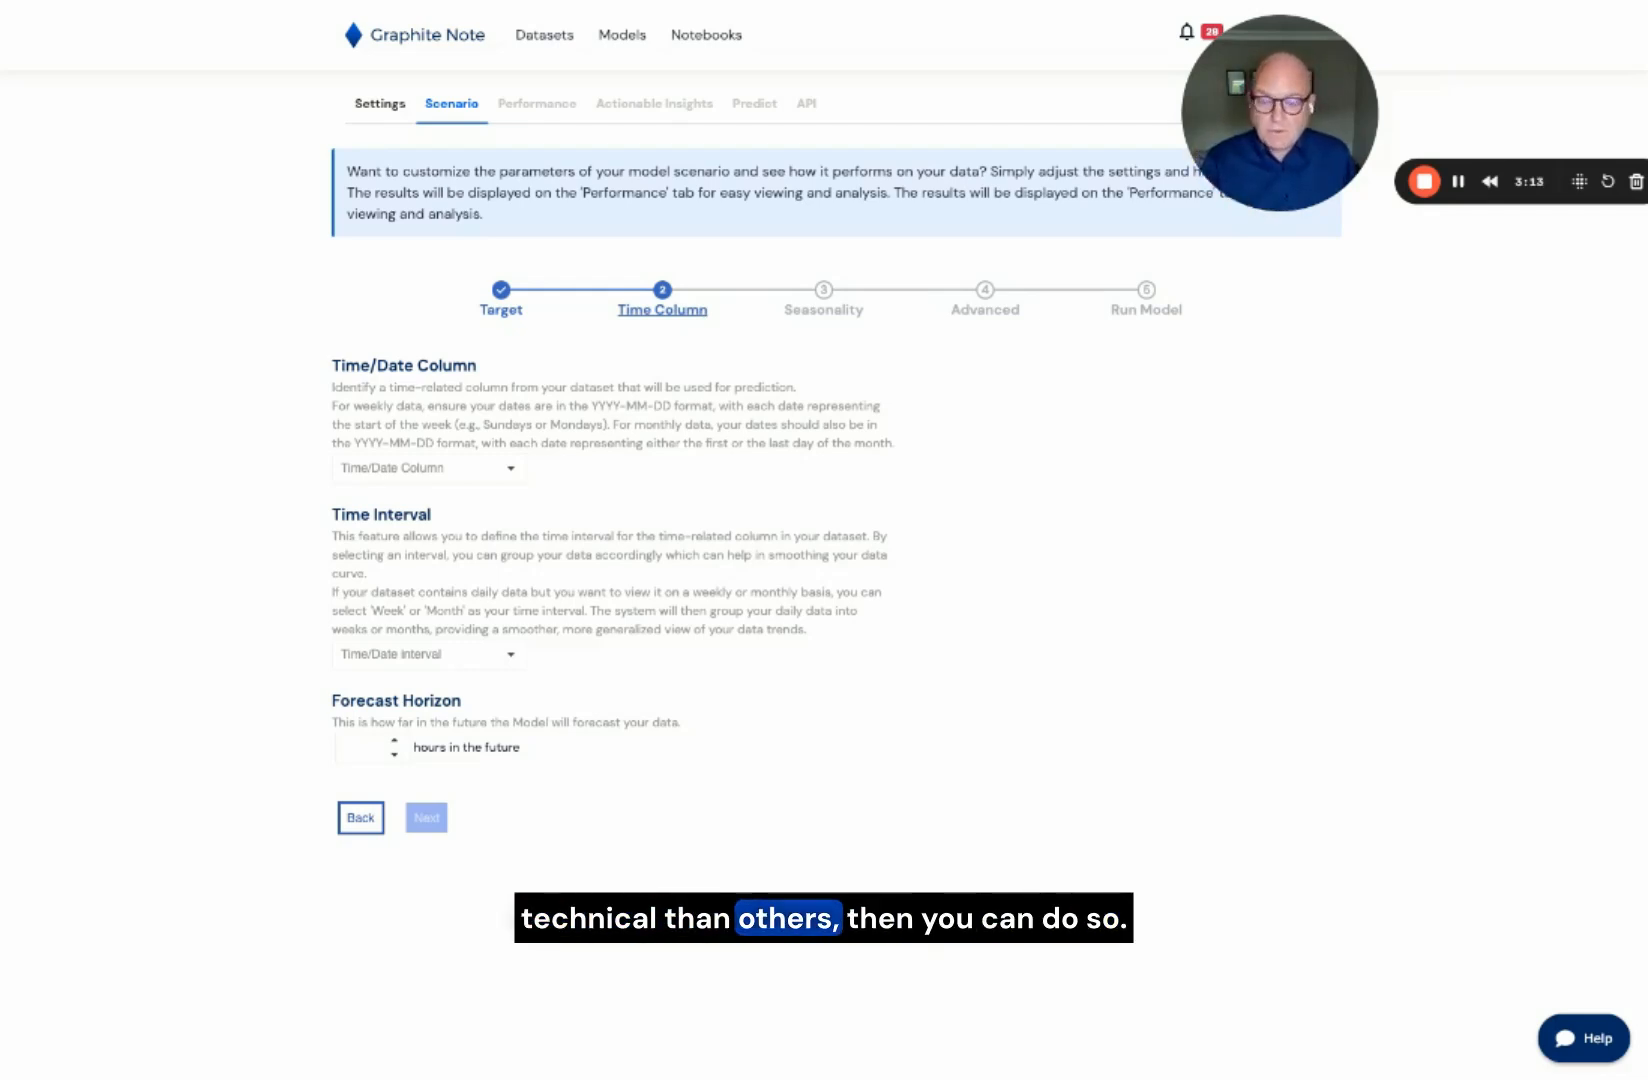
Step: Use date as the time column with a Daily interval and a forecast horizon of 90 days
click(512, 469)
click(494, 502)
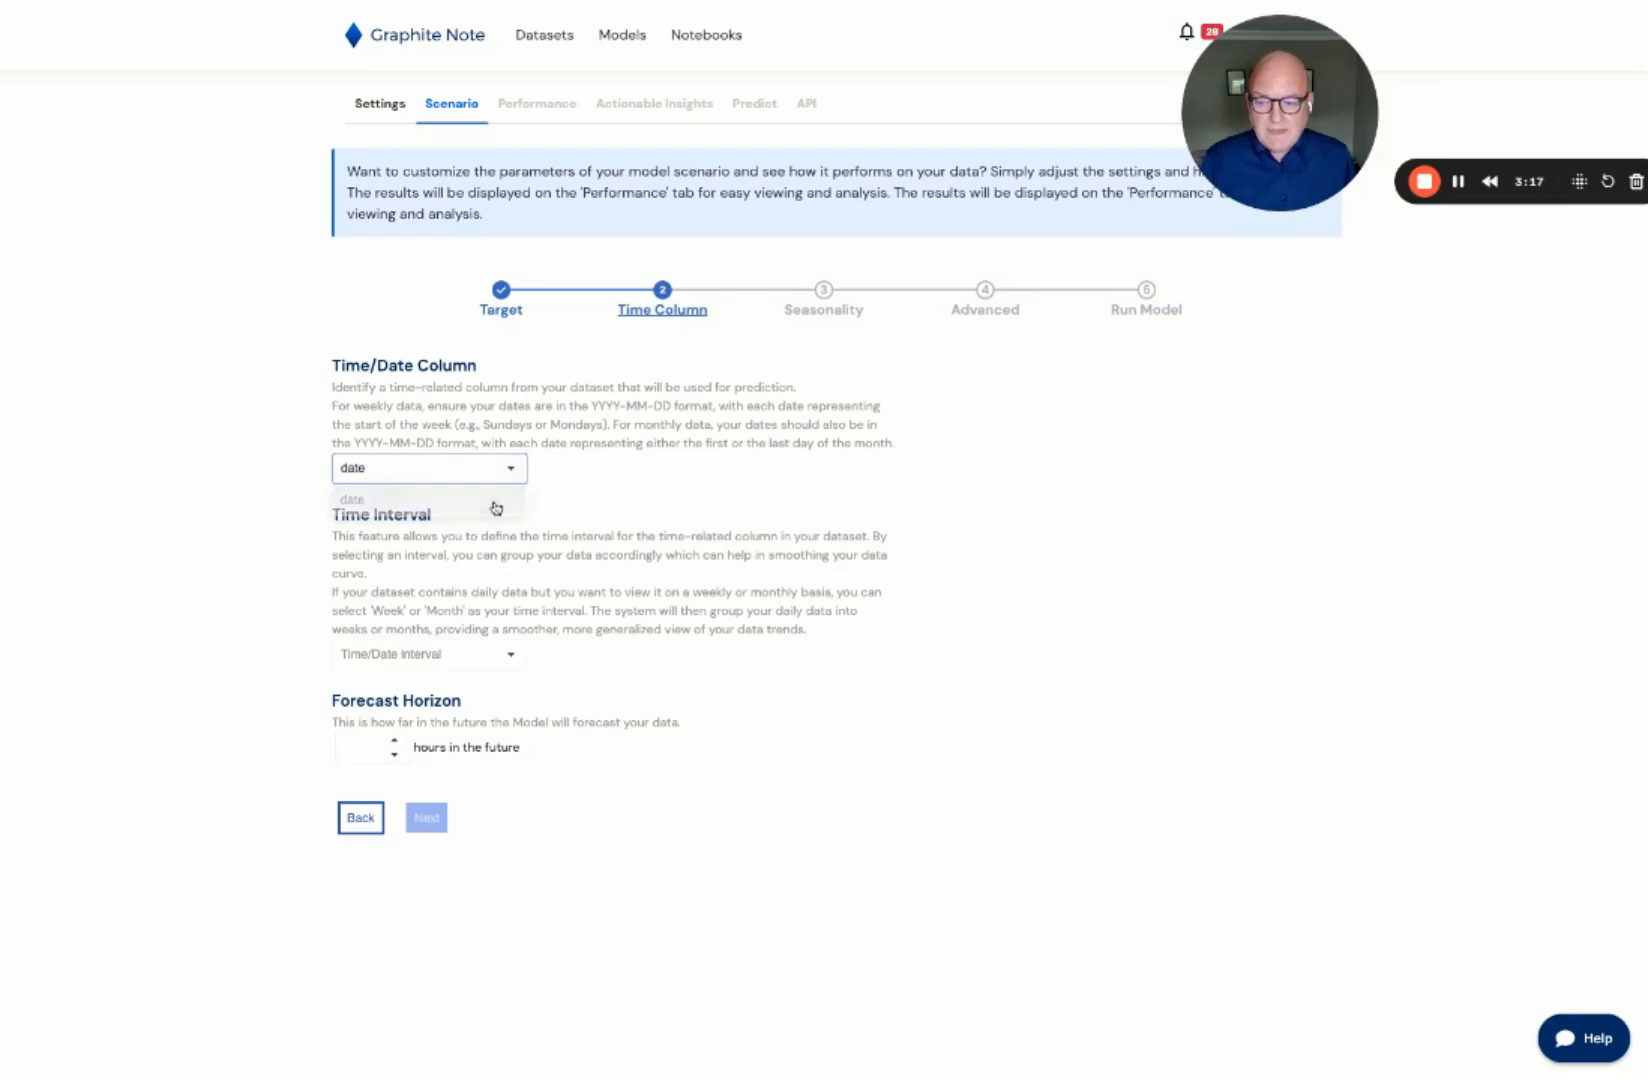
click(467, 666)
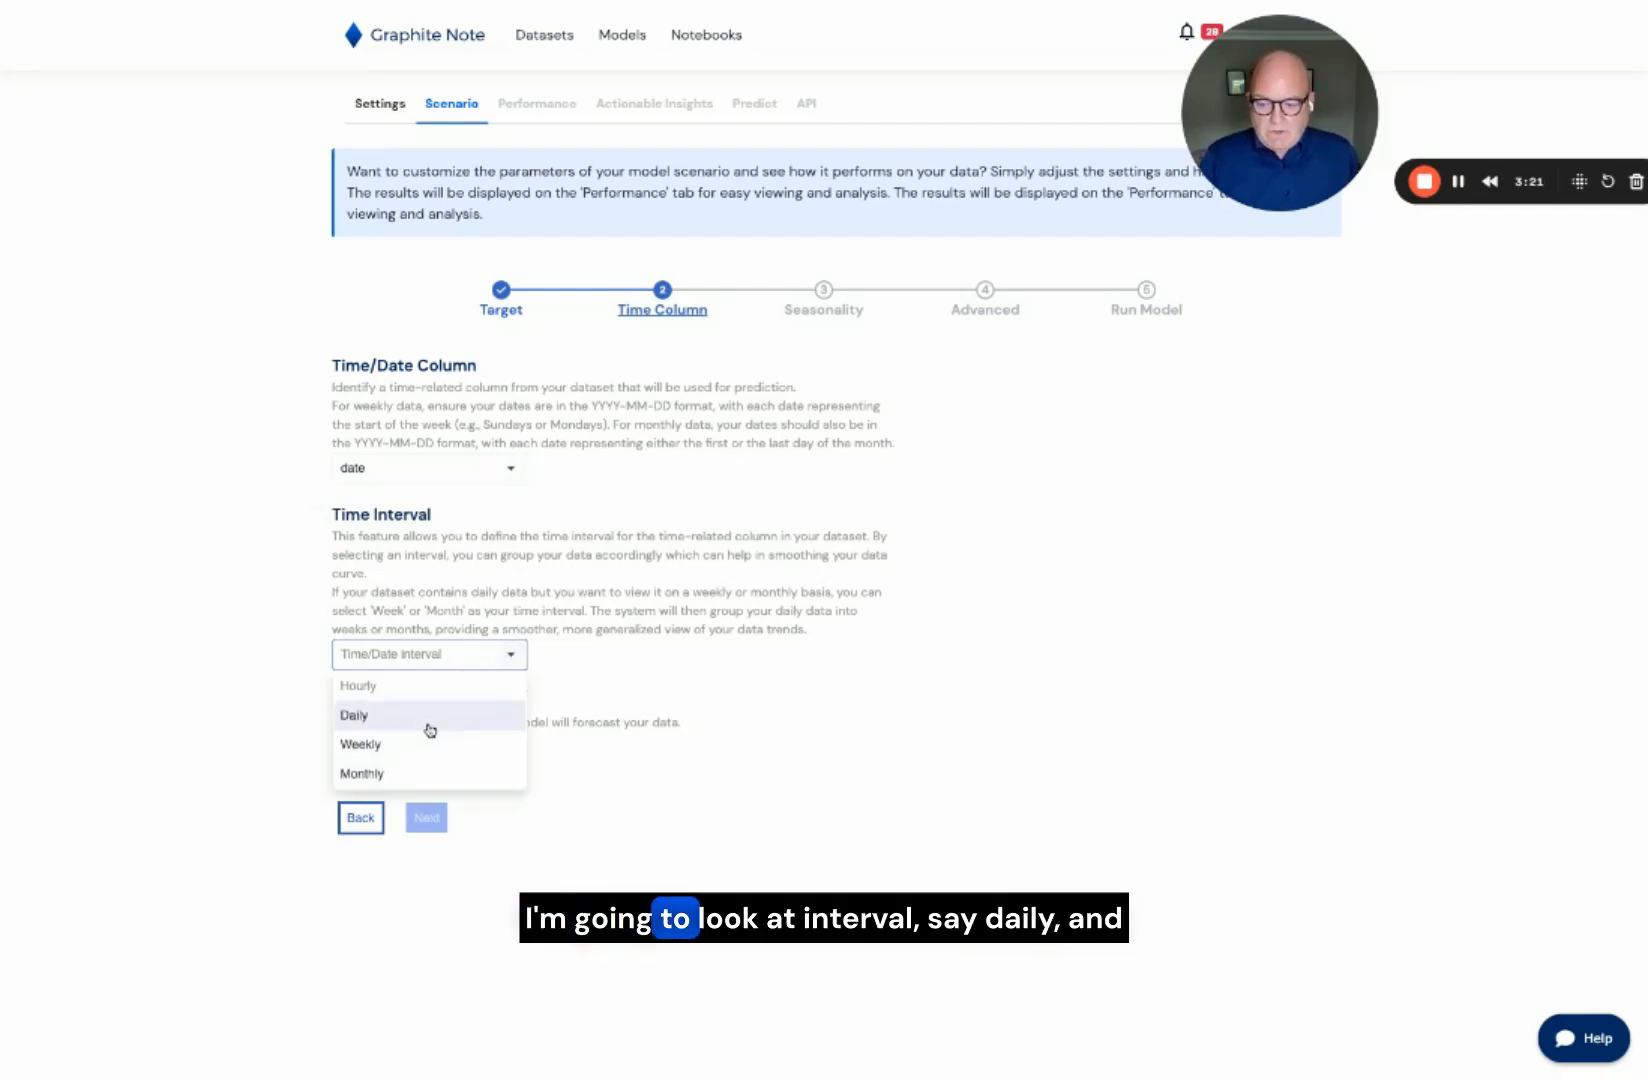
click(430, 728)
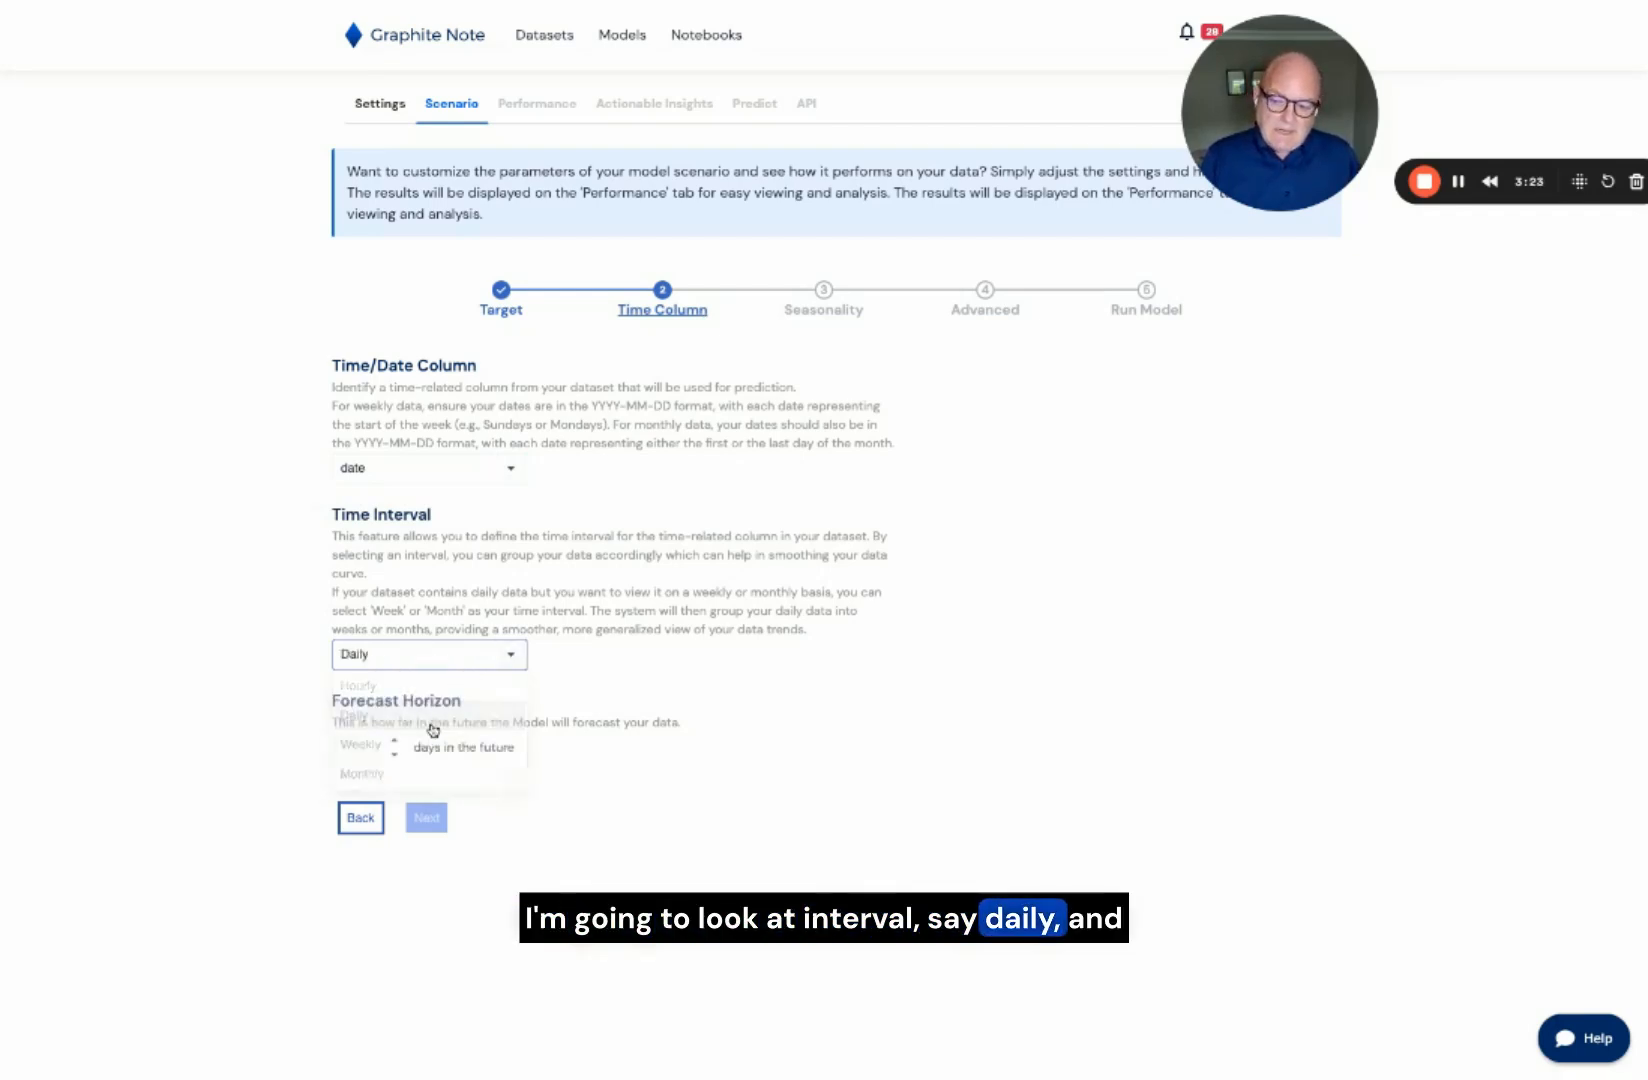
click(378, 748)
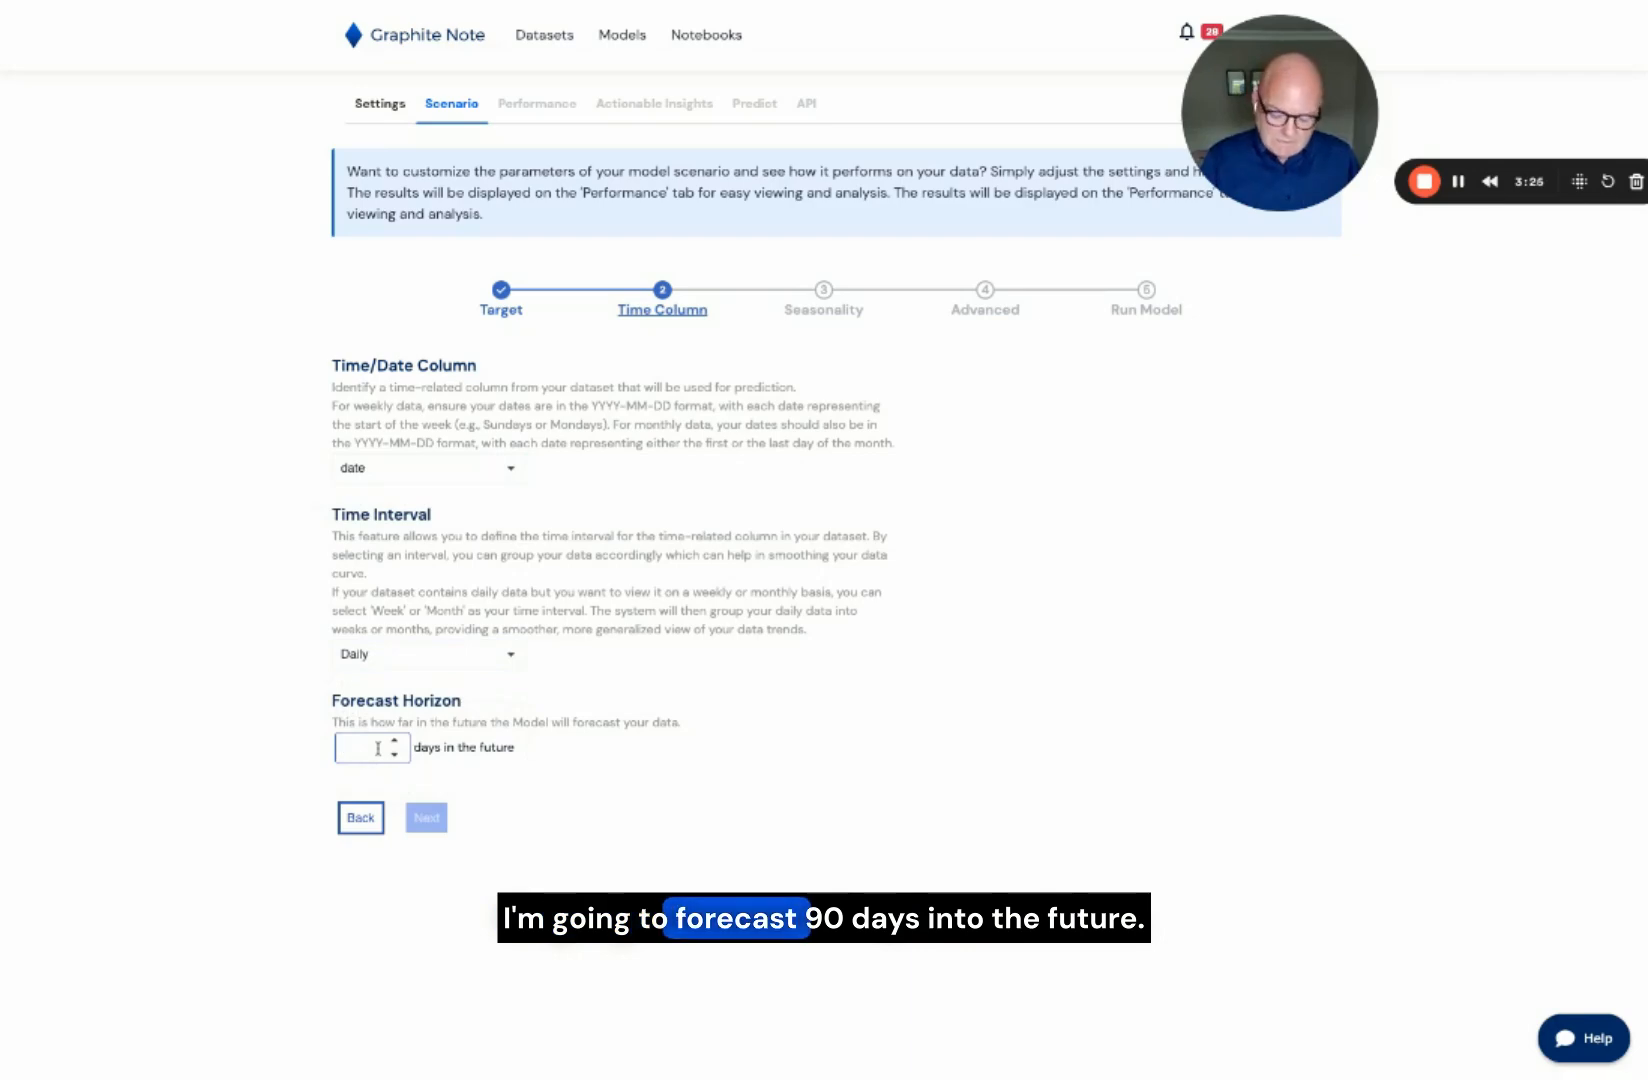
text(90)
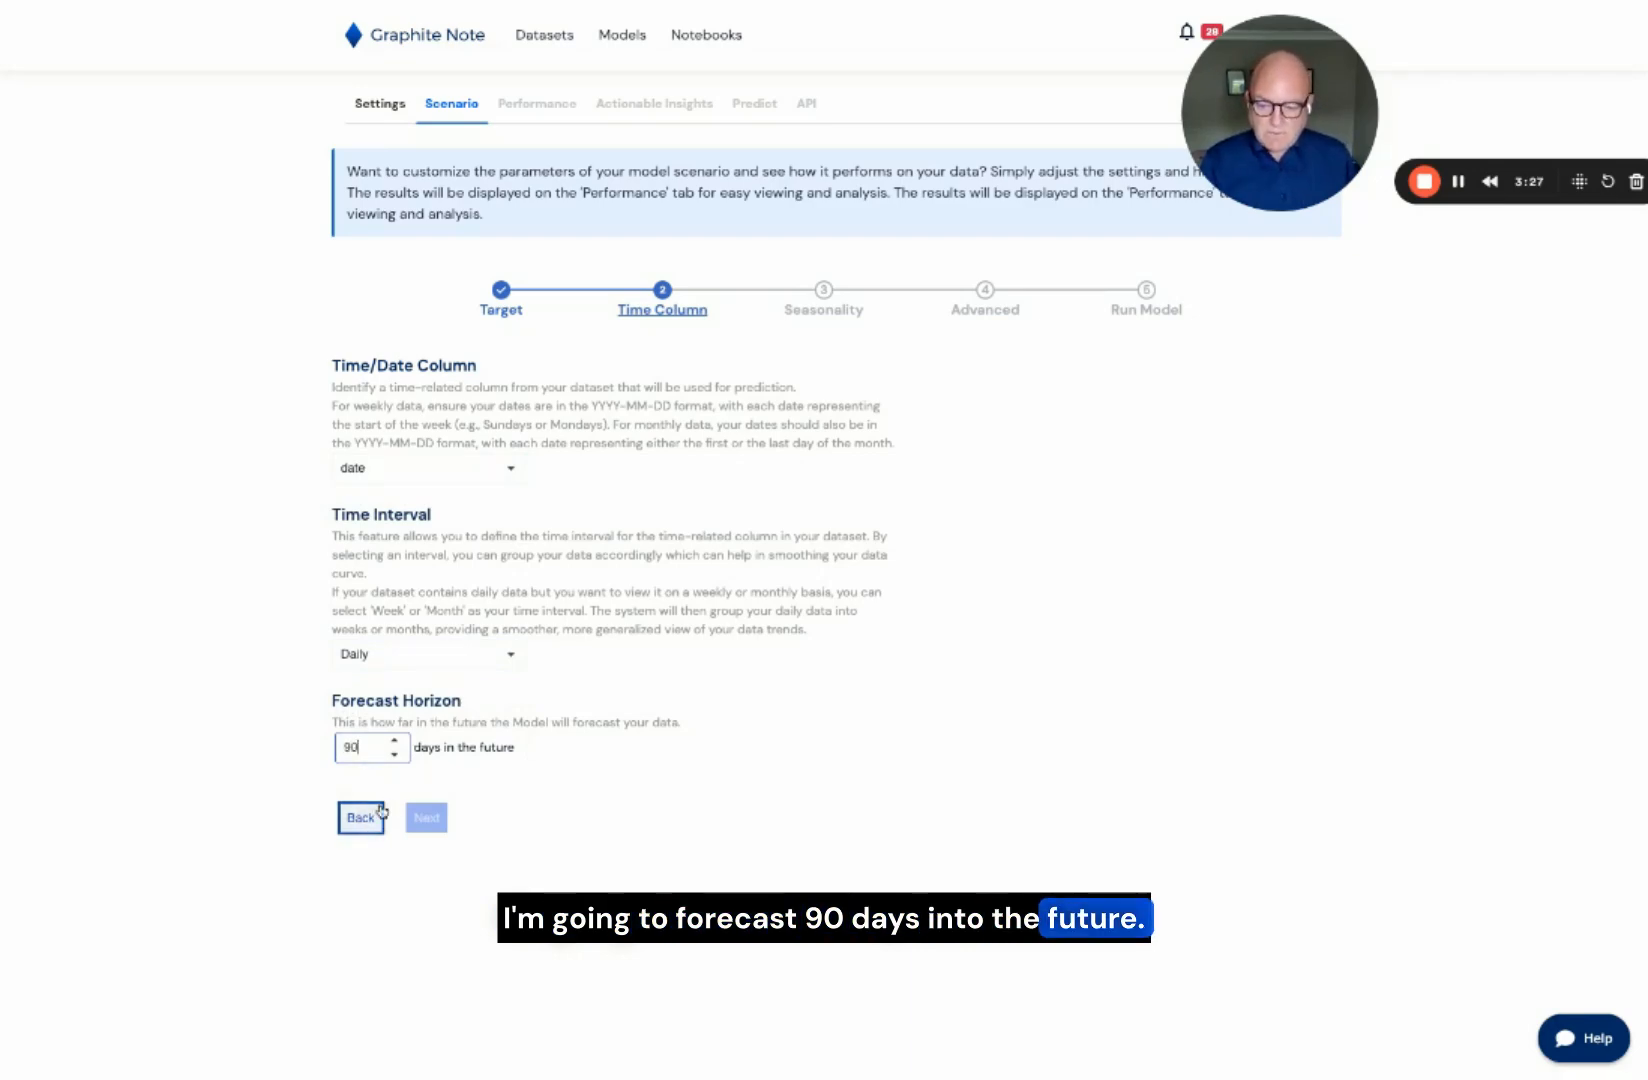
click(420, 818)
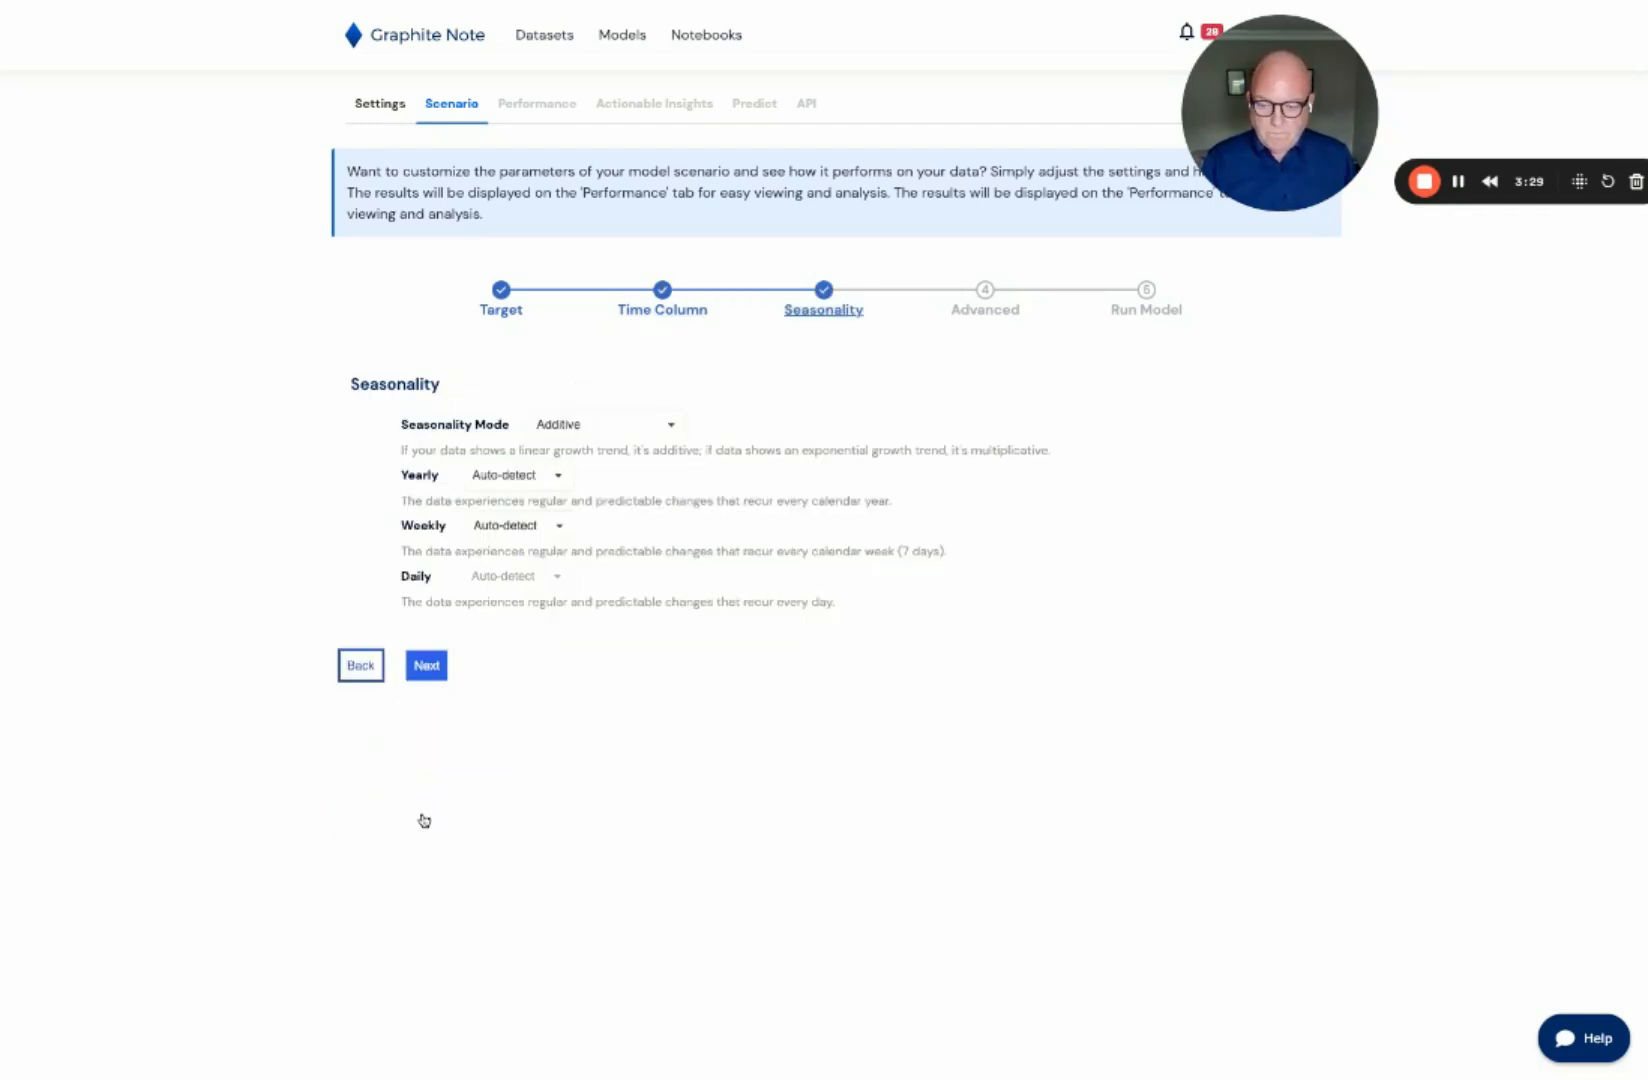
Step: Accept the seasonality and advanced parameters and run the forecasting scenario
click(428, 666)
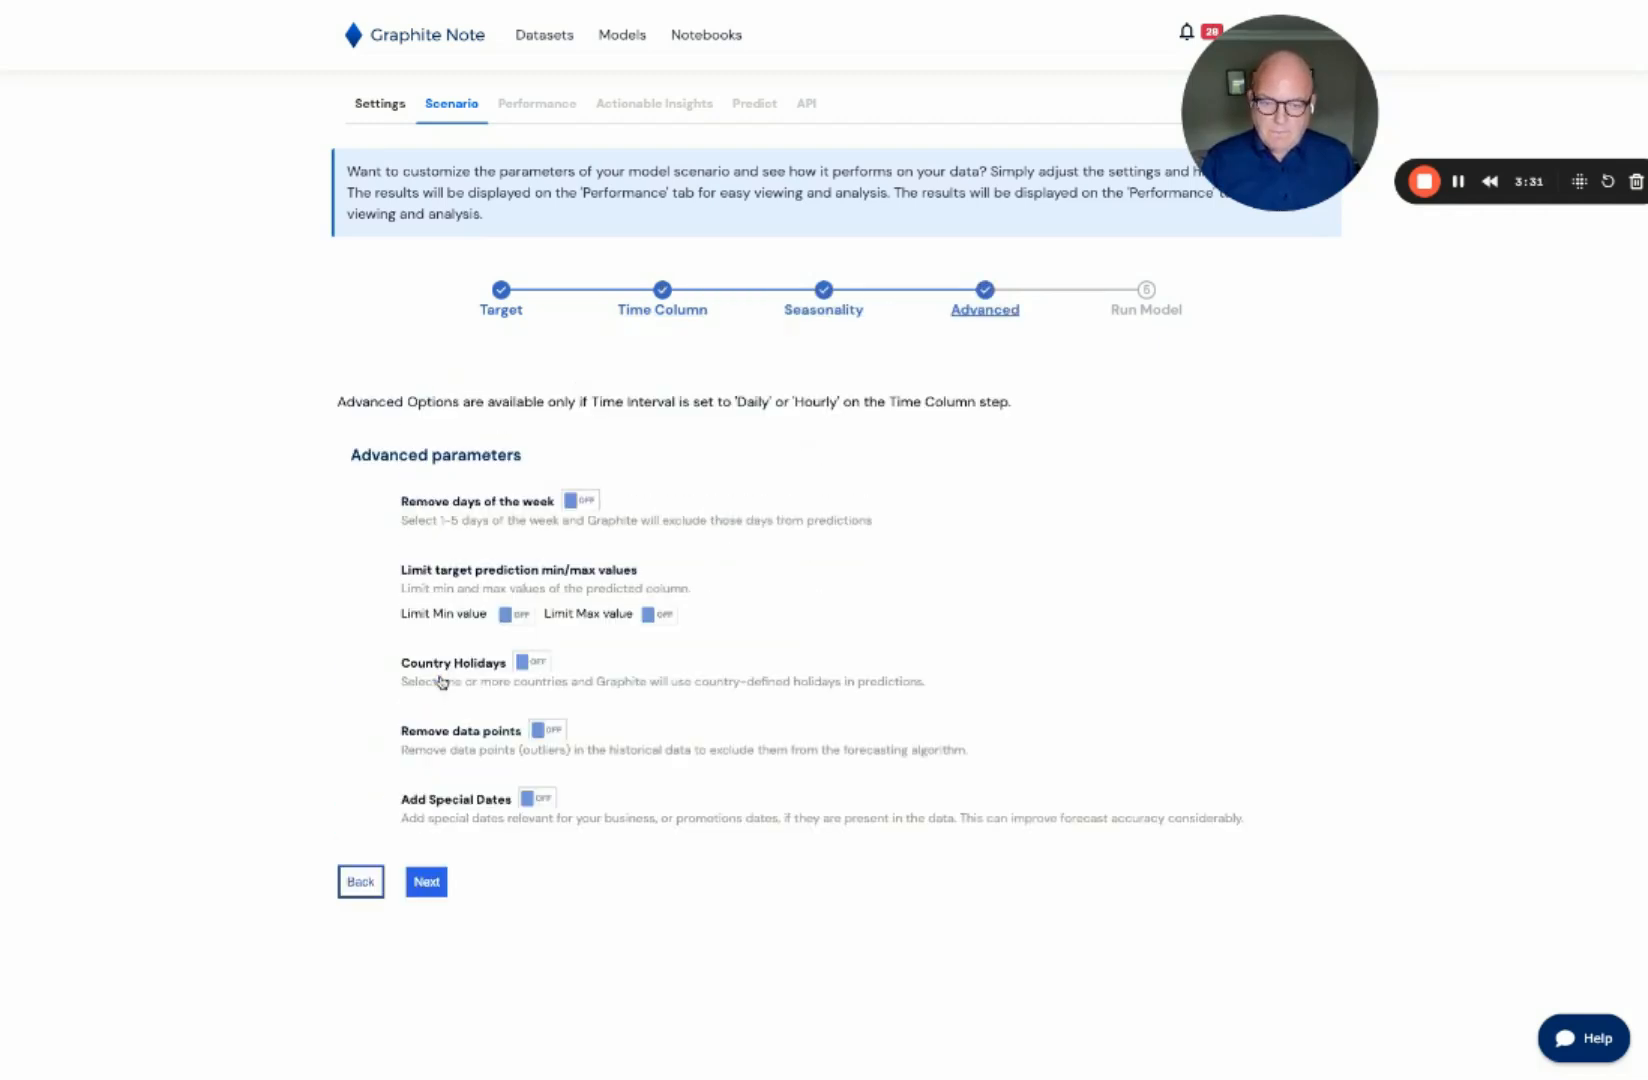
click(432, 882)
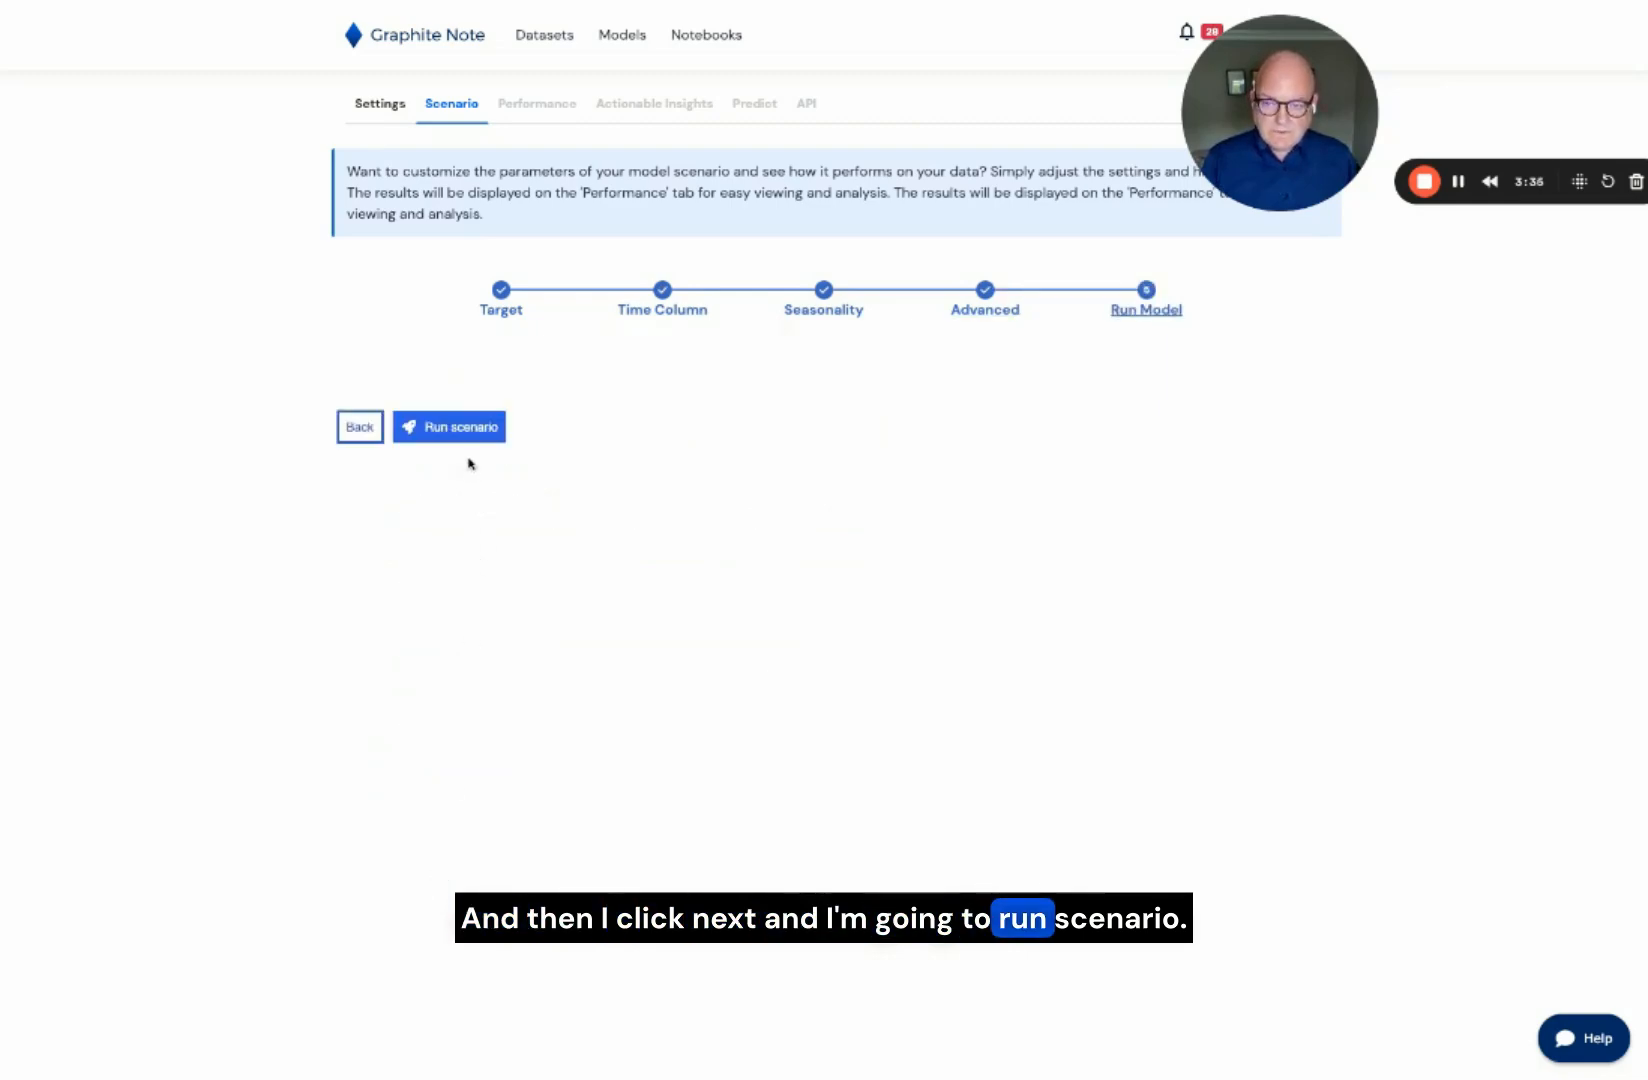
click(468, 428)
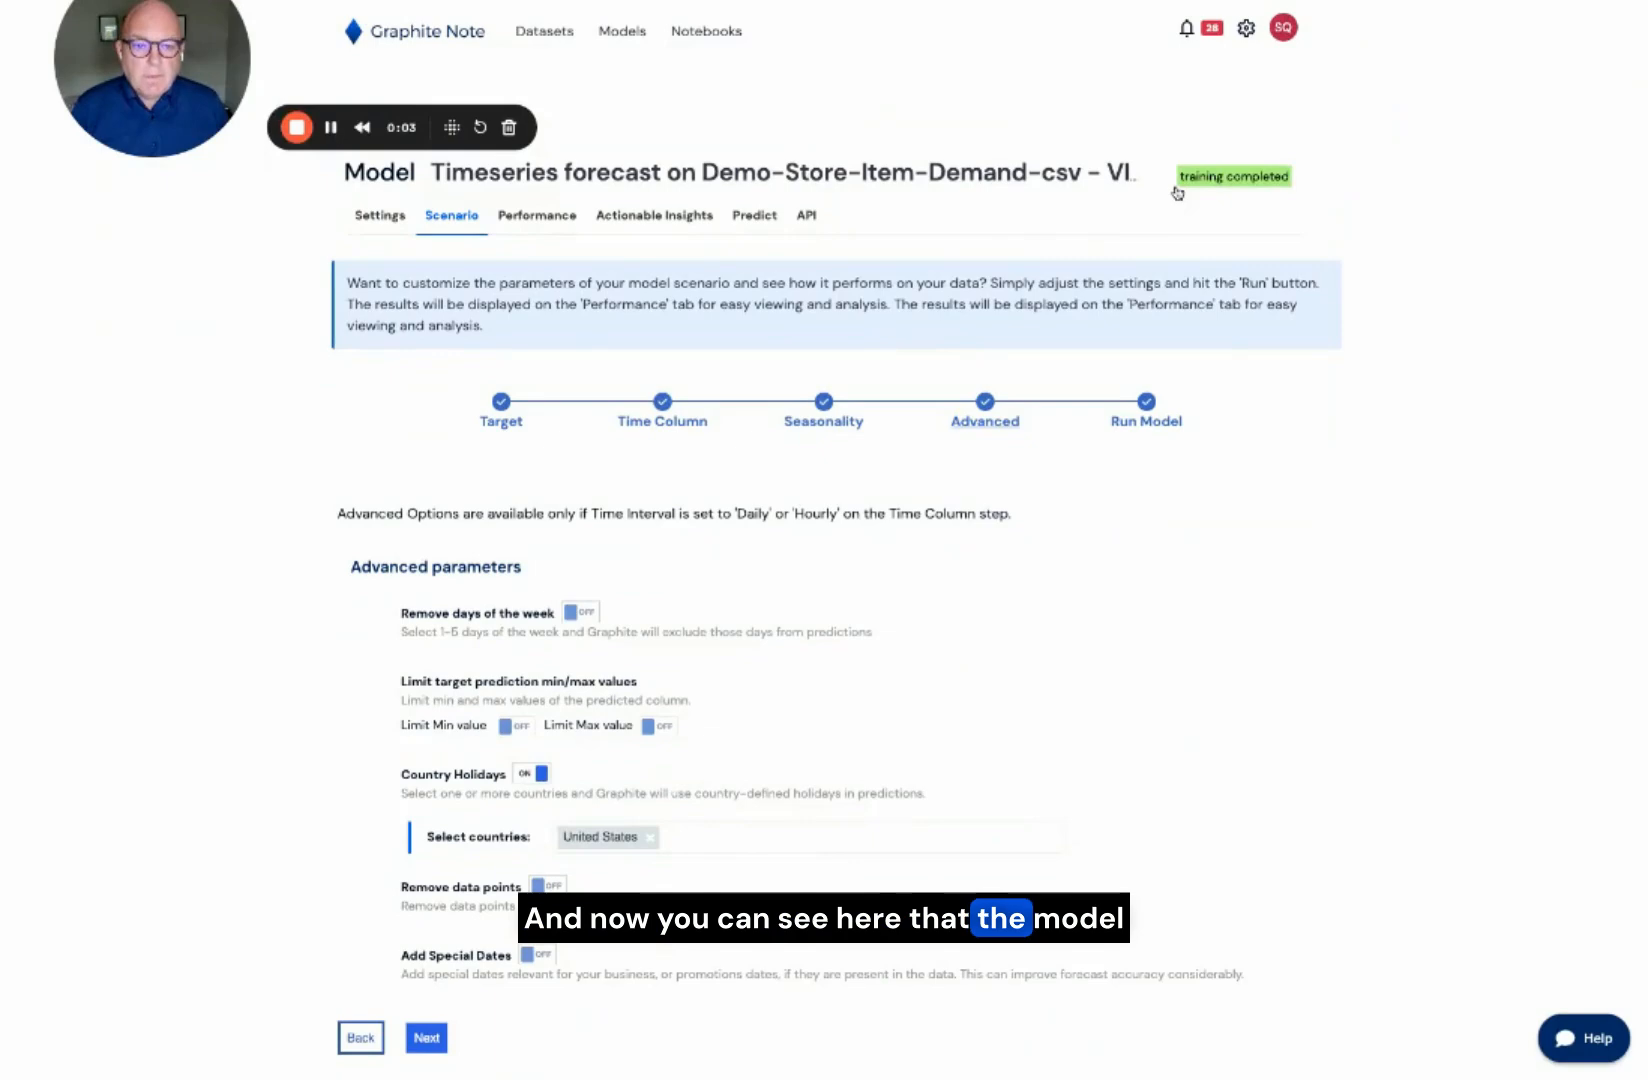
Step: Examine the trained model's performance and the Model Fit chart for ITEM 1, hiding the Predicted series
mouse_move(1225, 187)
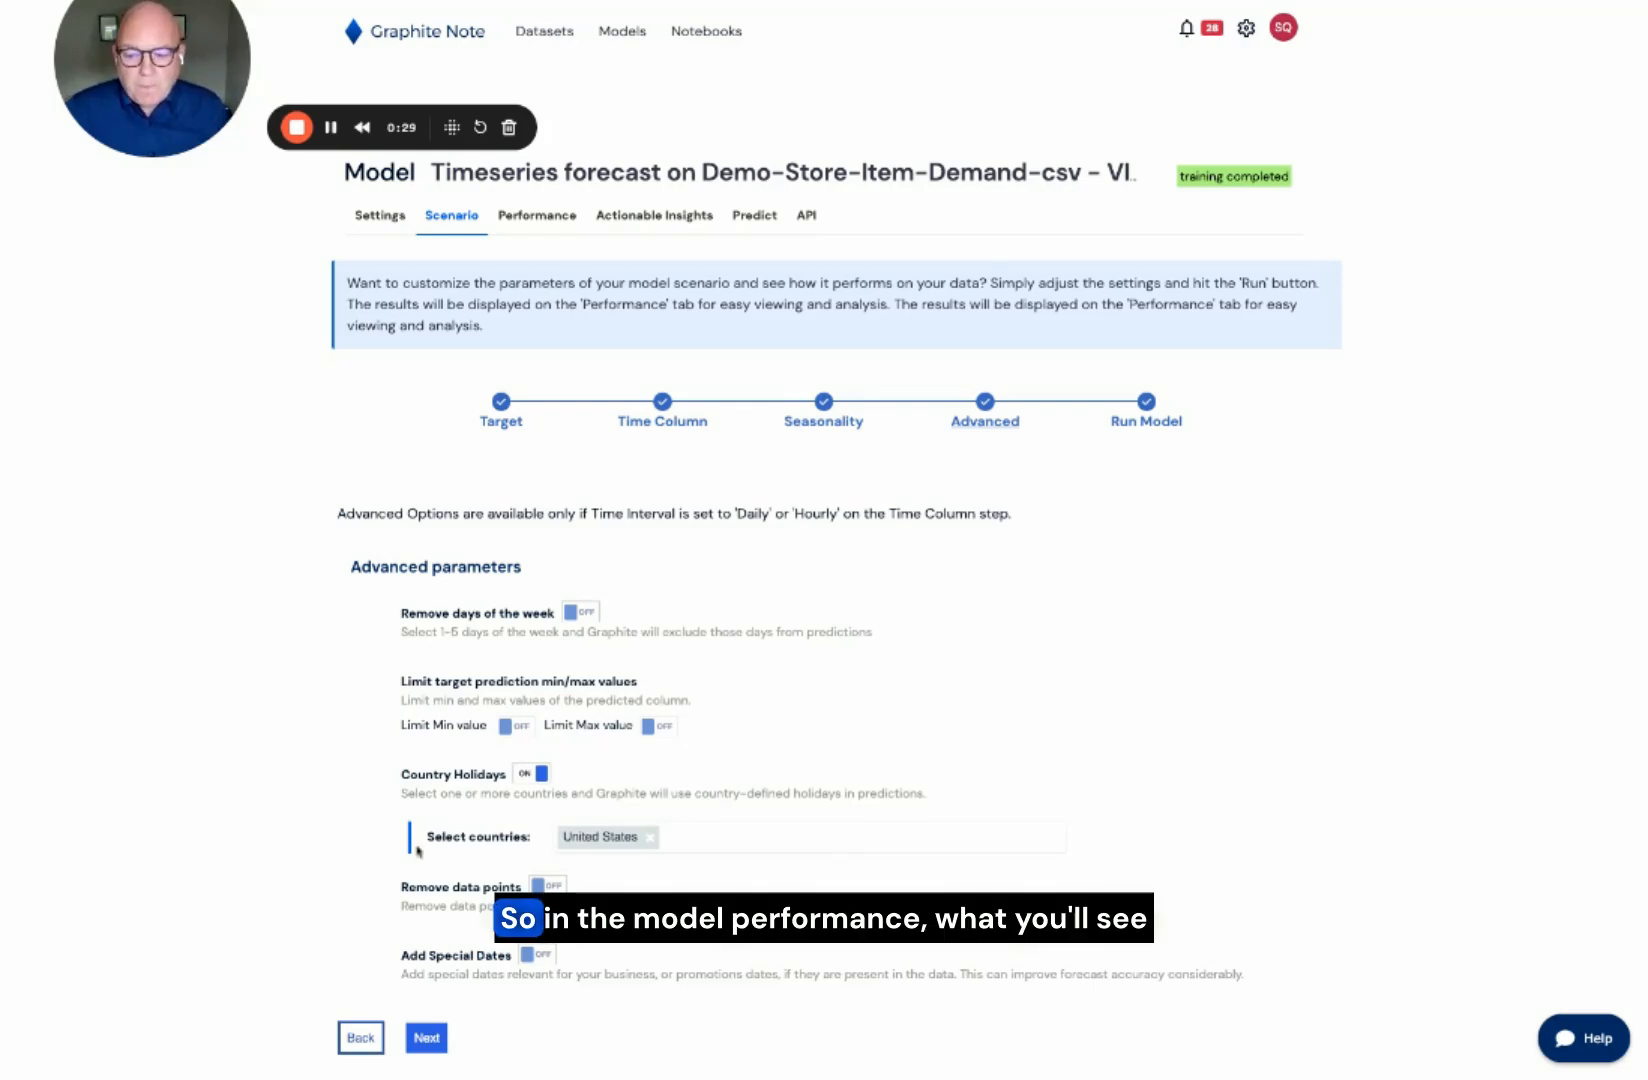
click(538, 218)
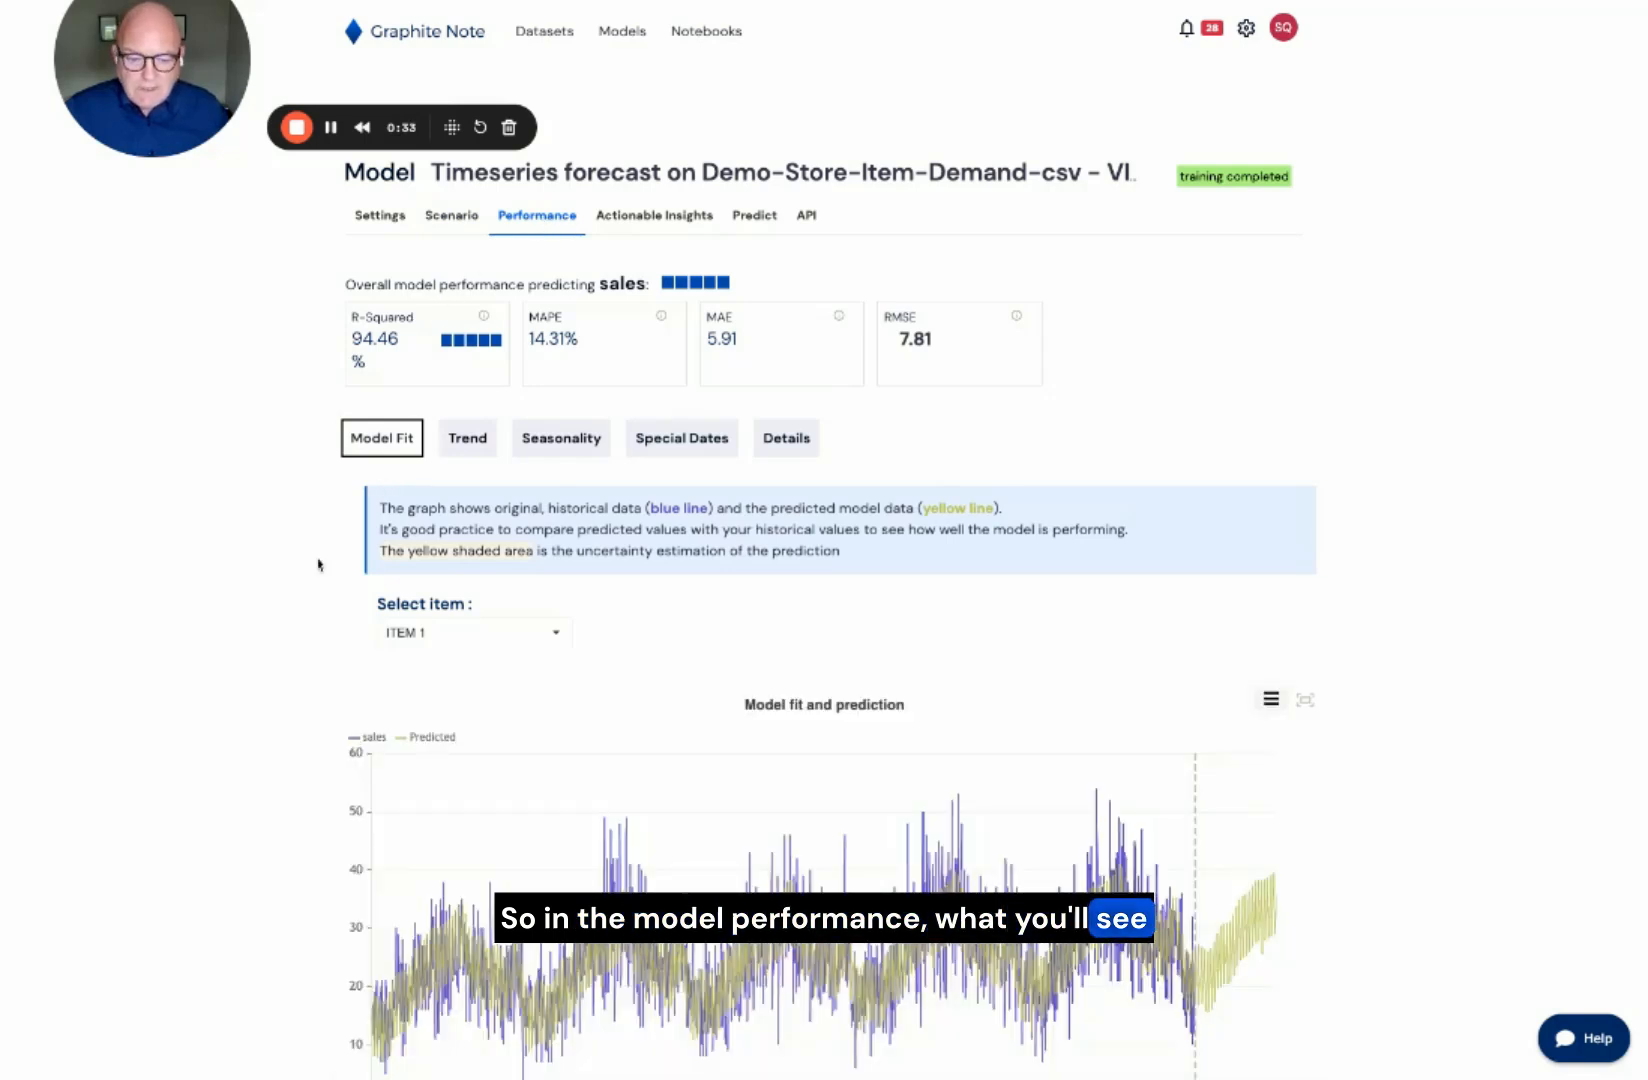
scroll(343, 562, down, 1)
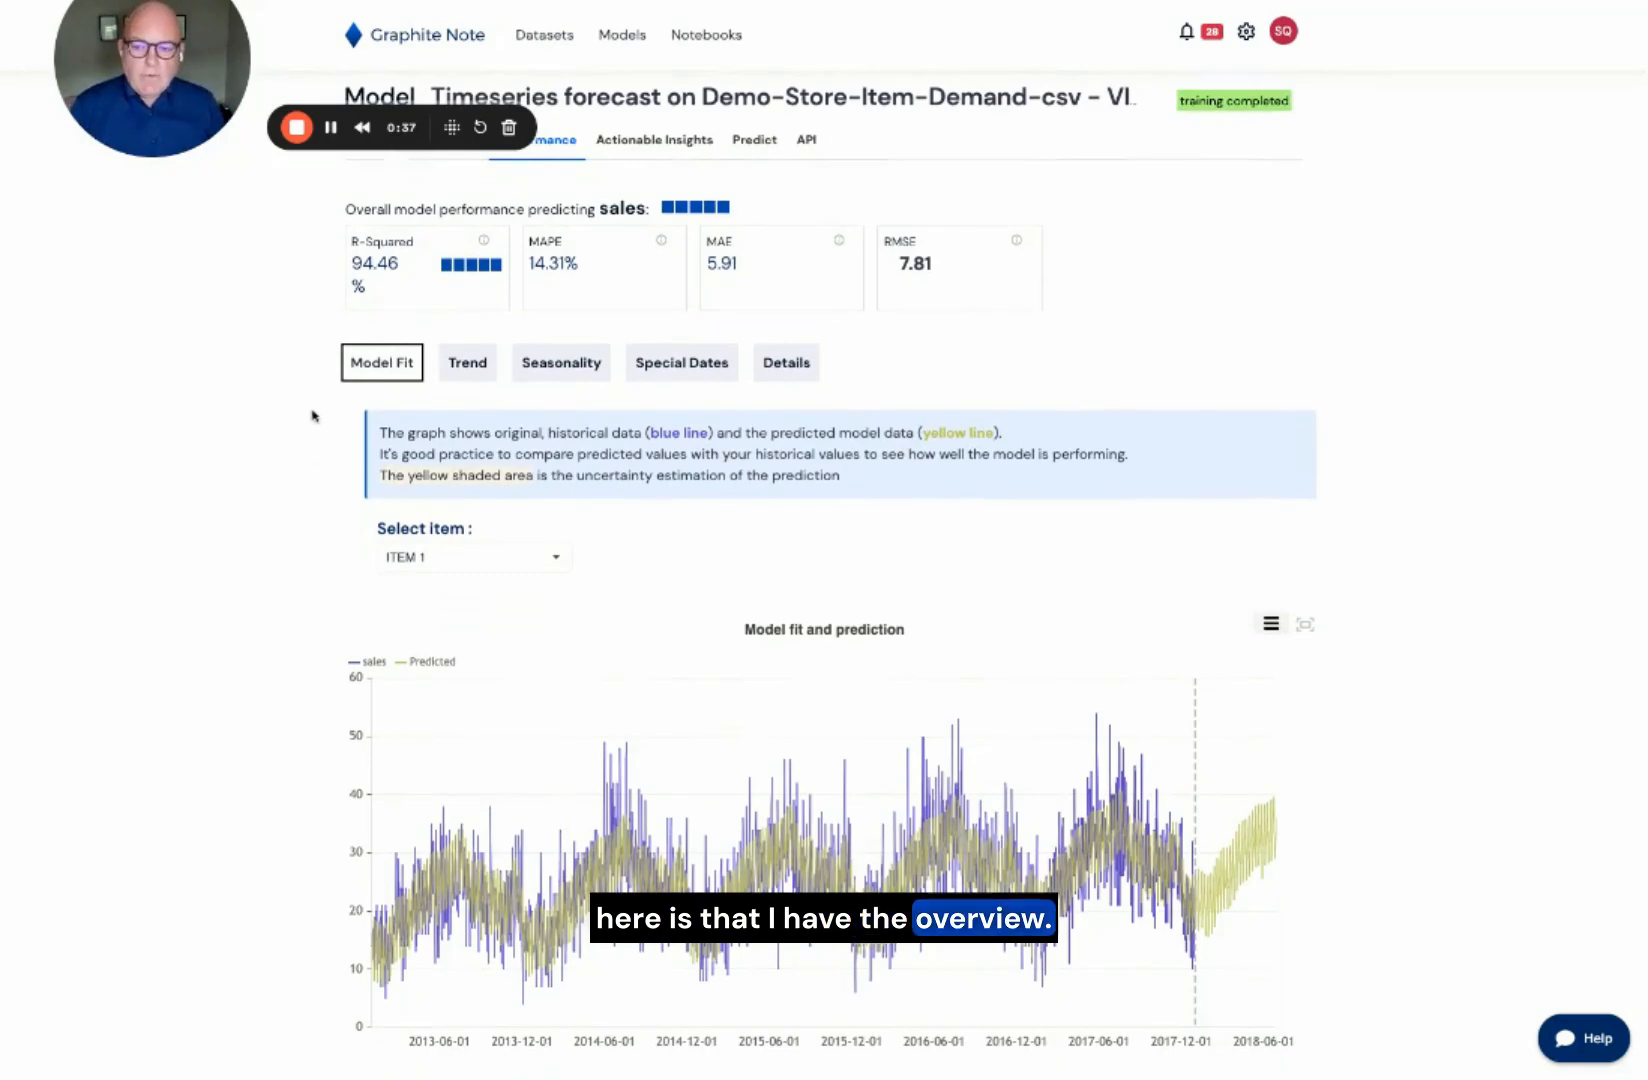
click(556, 560)
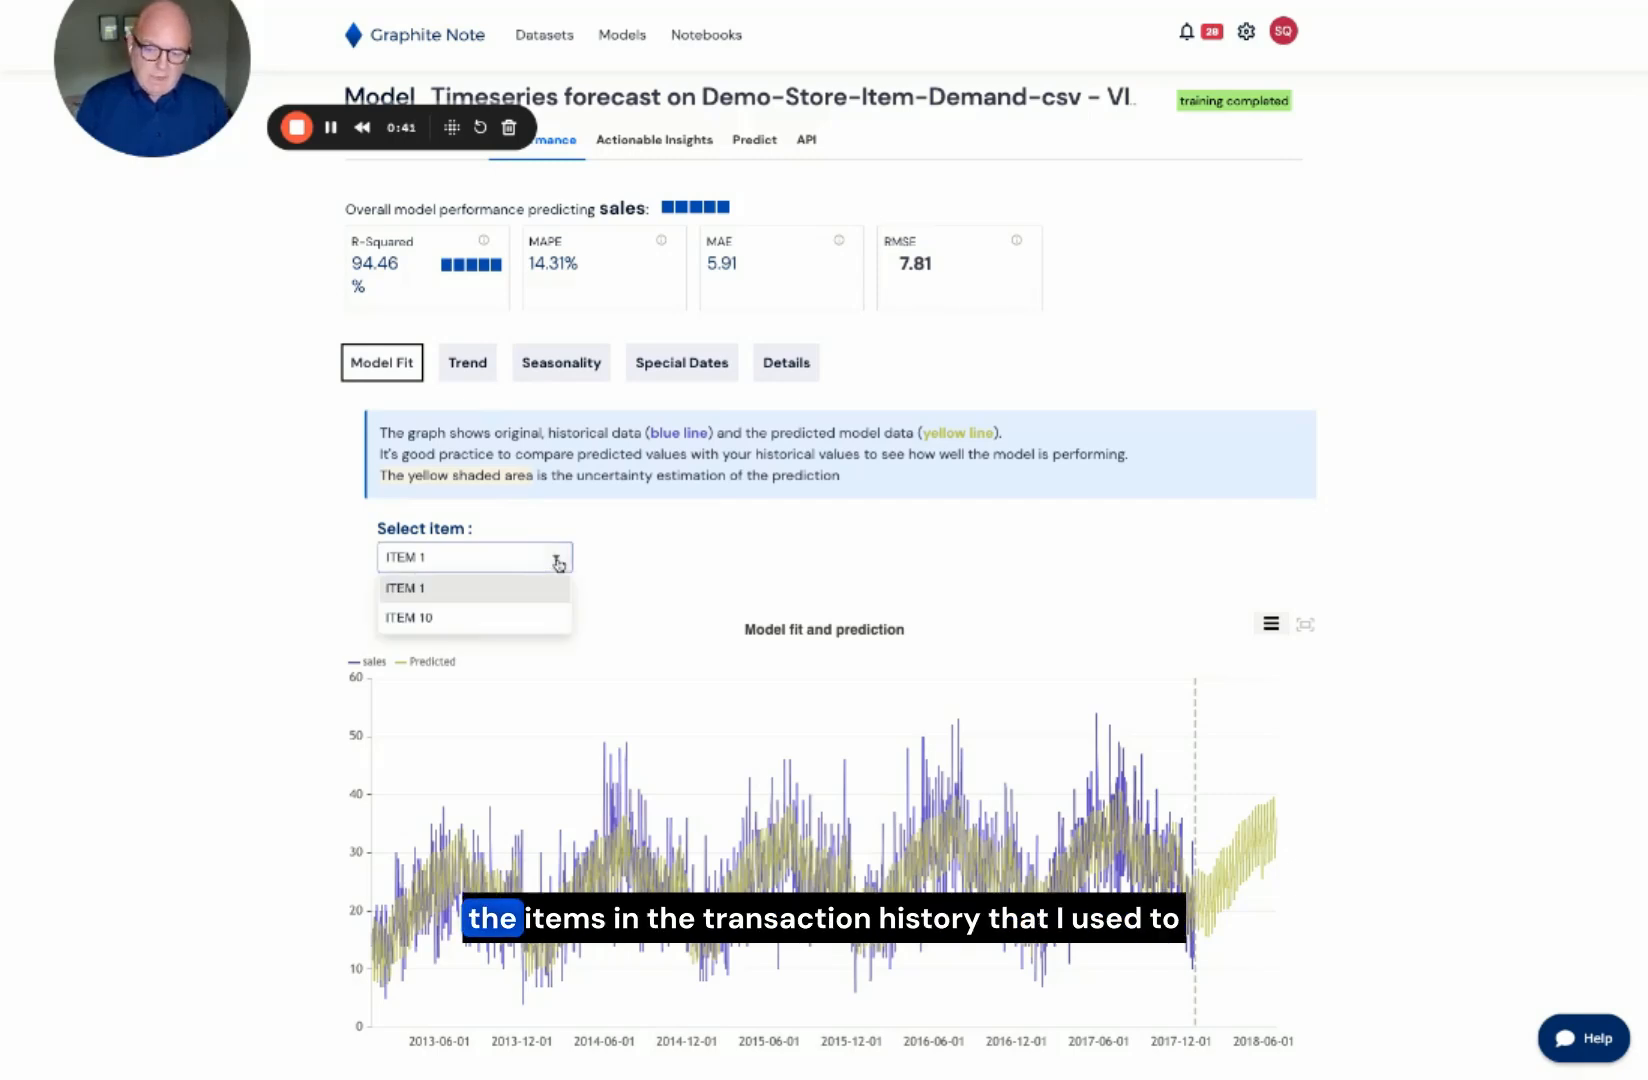
click(558, 564)
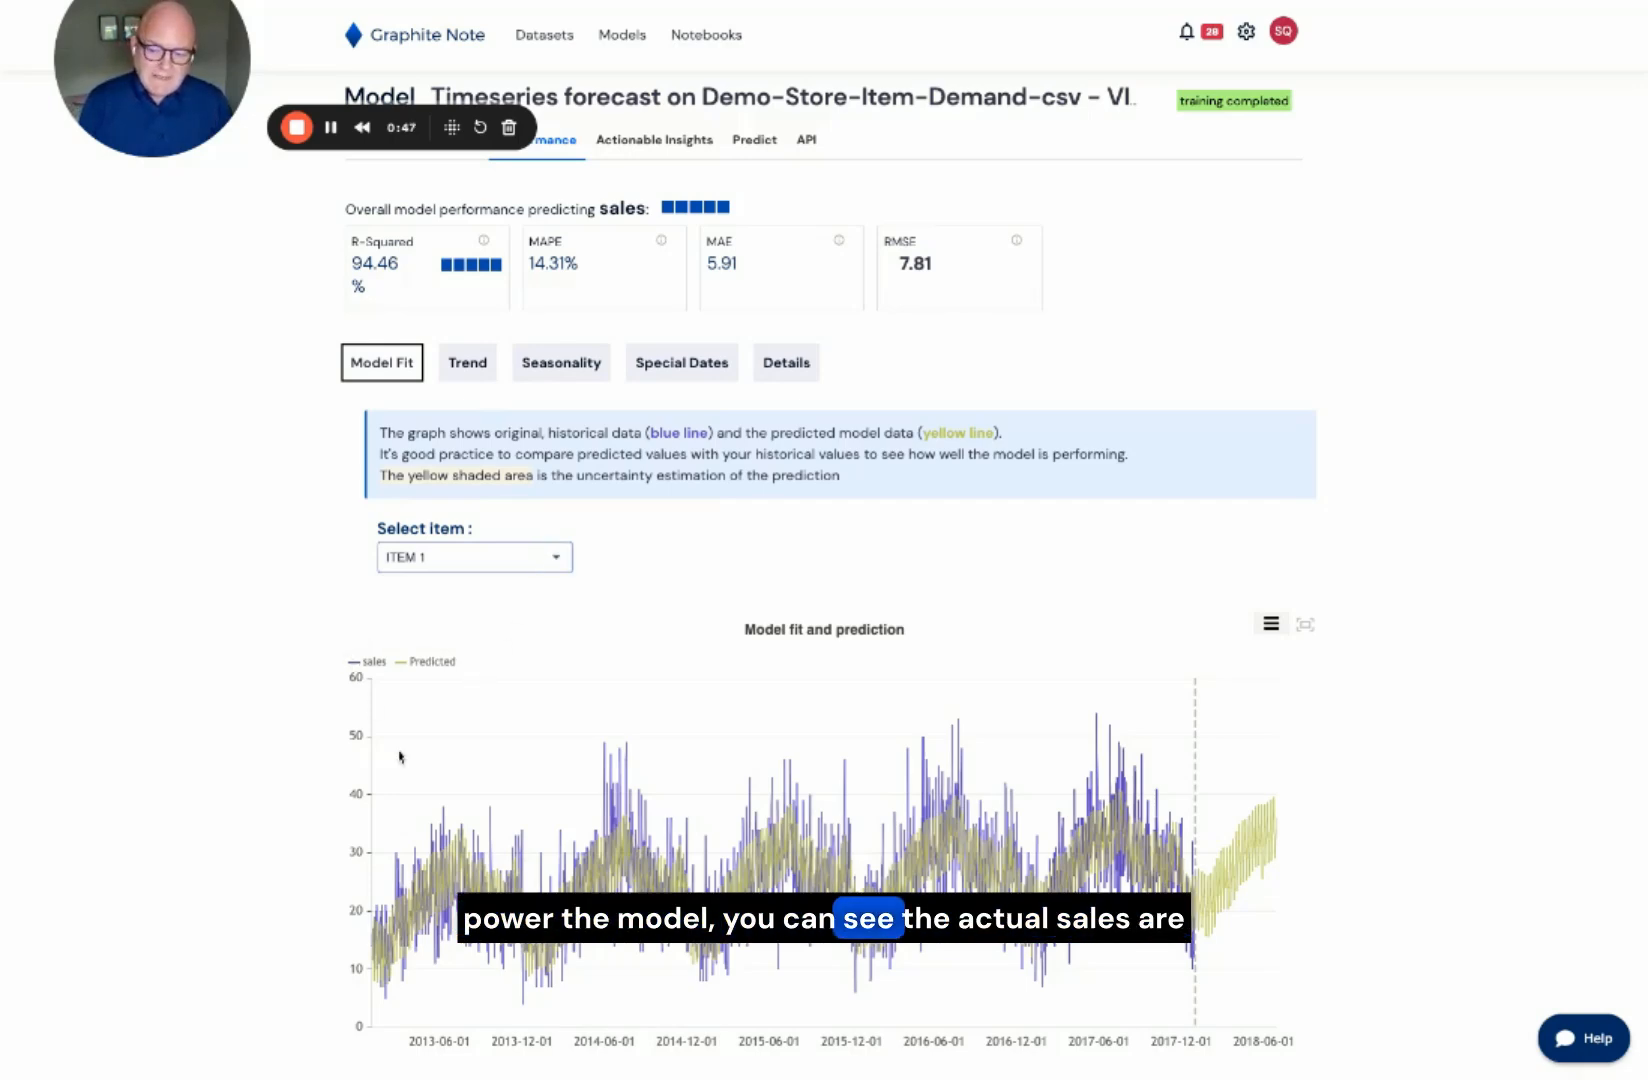
click(424, 664)
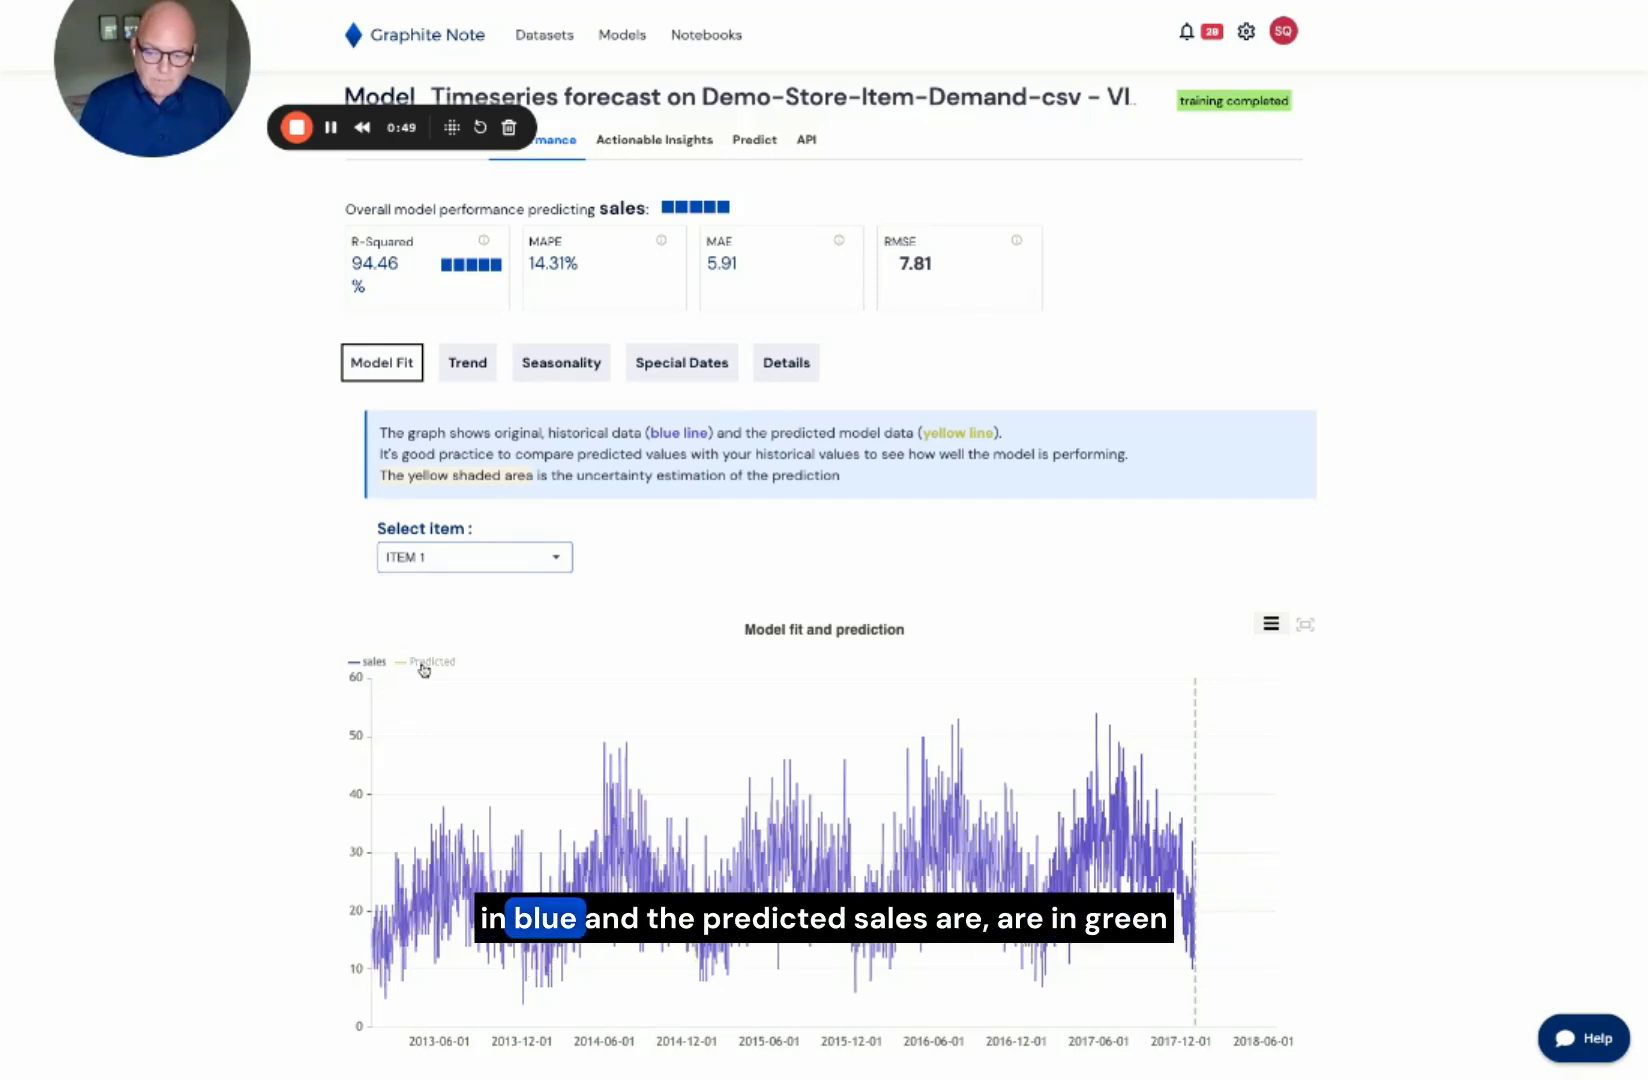
Step: Show the Predicted series again and narrow the Model Fit chart to the period from about June 2017 through April 2018
click(424, 666)
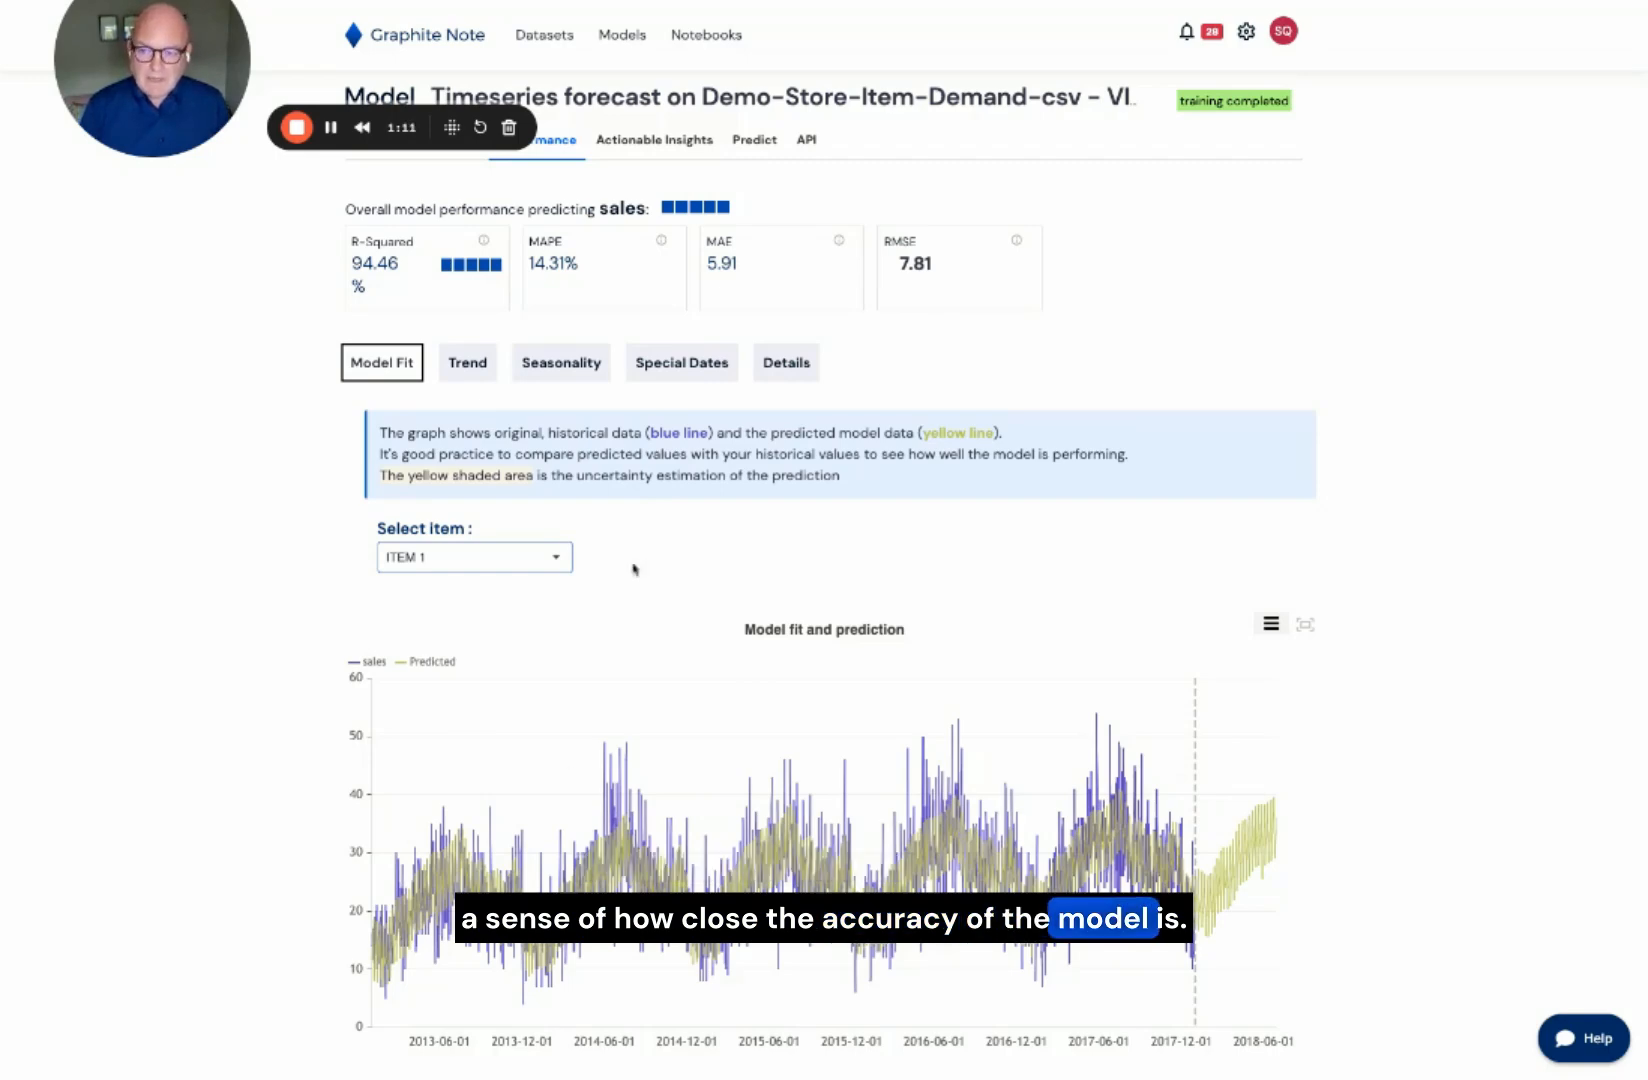
mouse_move(703, 222)
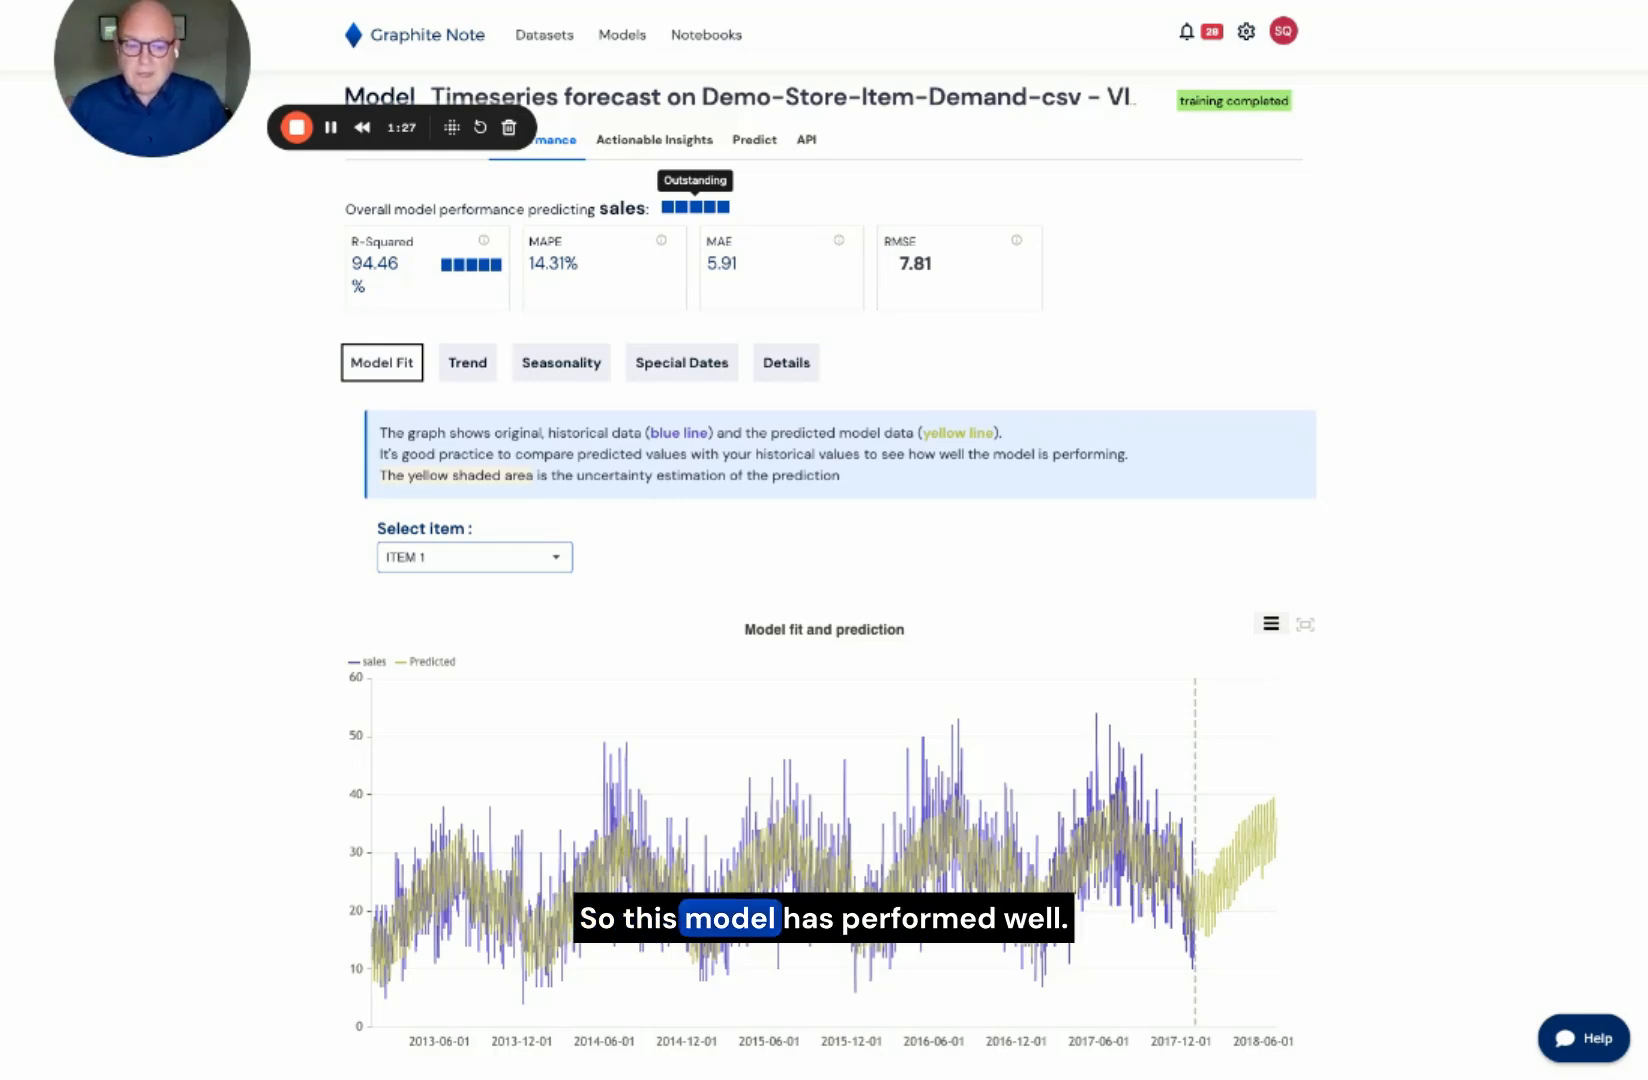
drag(1096, 709, 1249, 714)
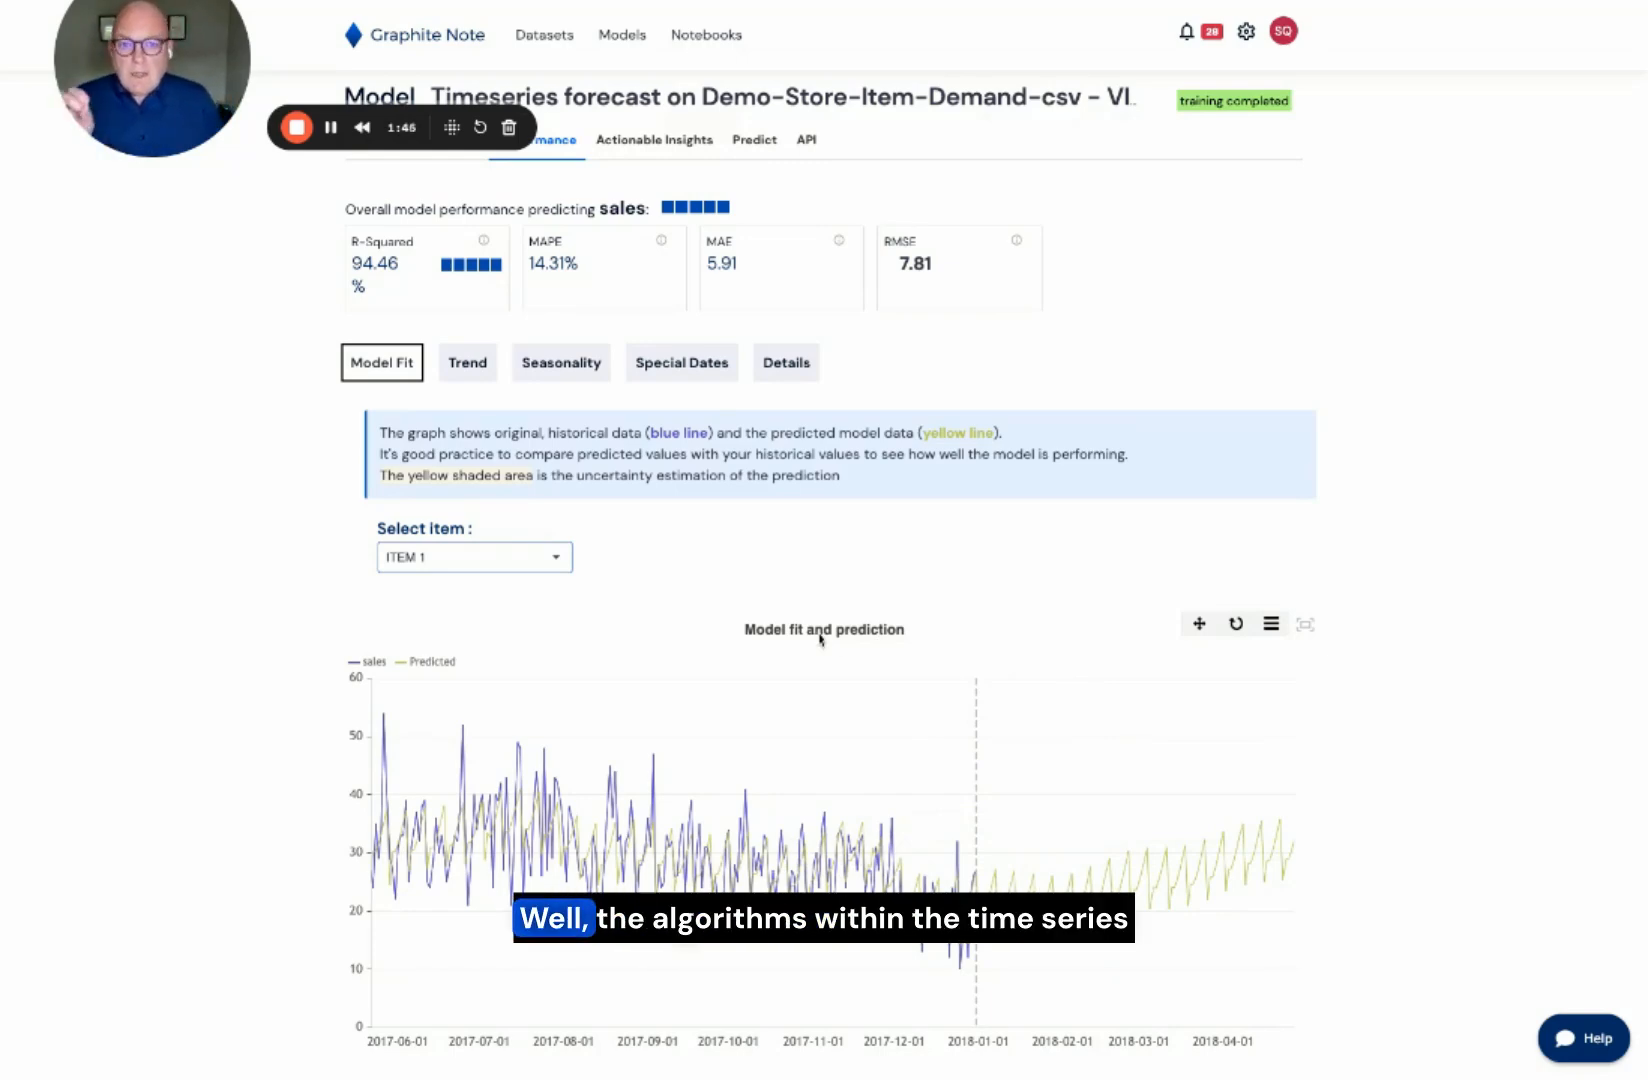
Step: Review the trend for ITEM 1 and its weekly and yearly seasonality charts
click(485, 376)
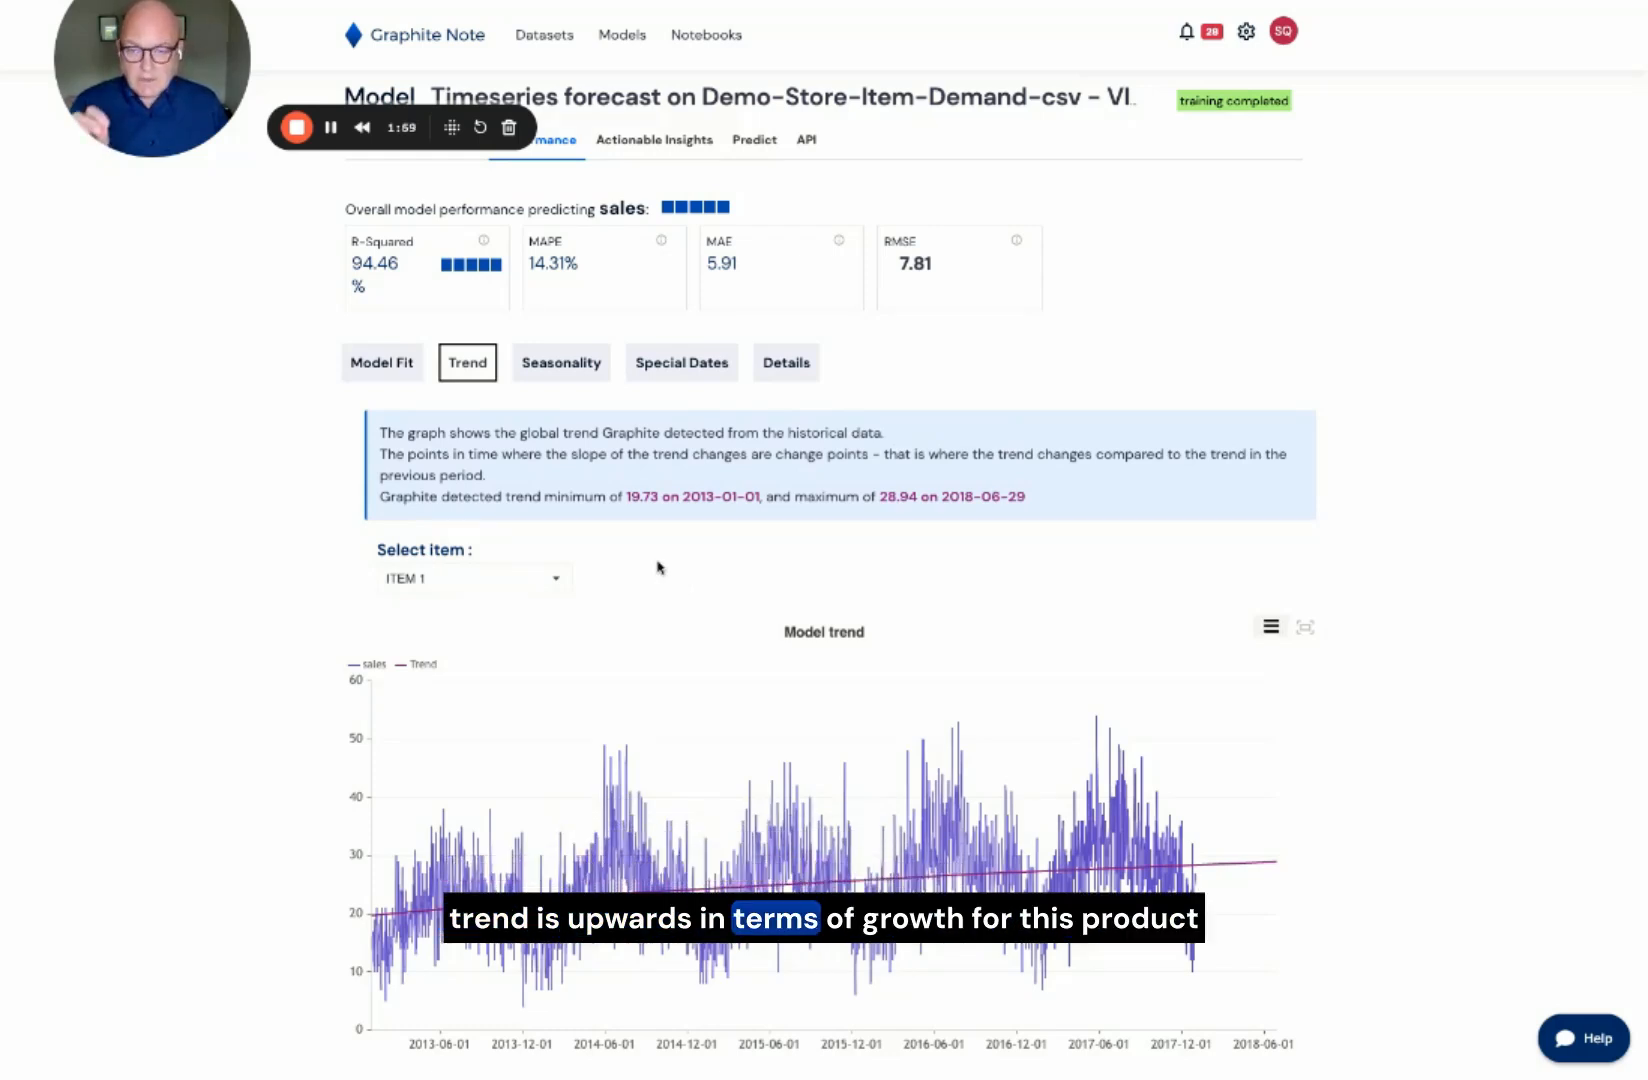
click(577, 372)
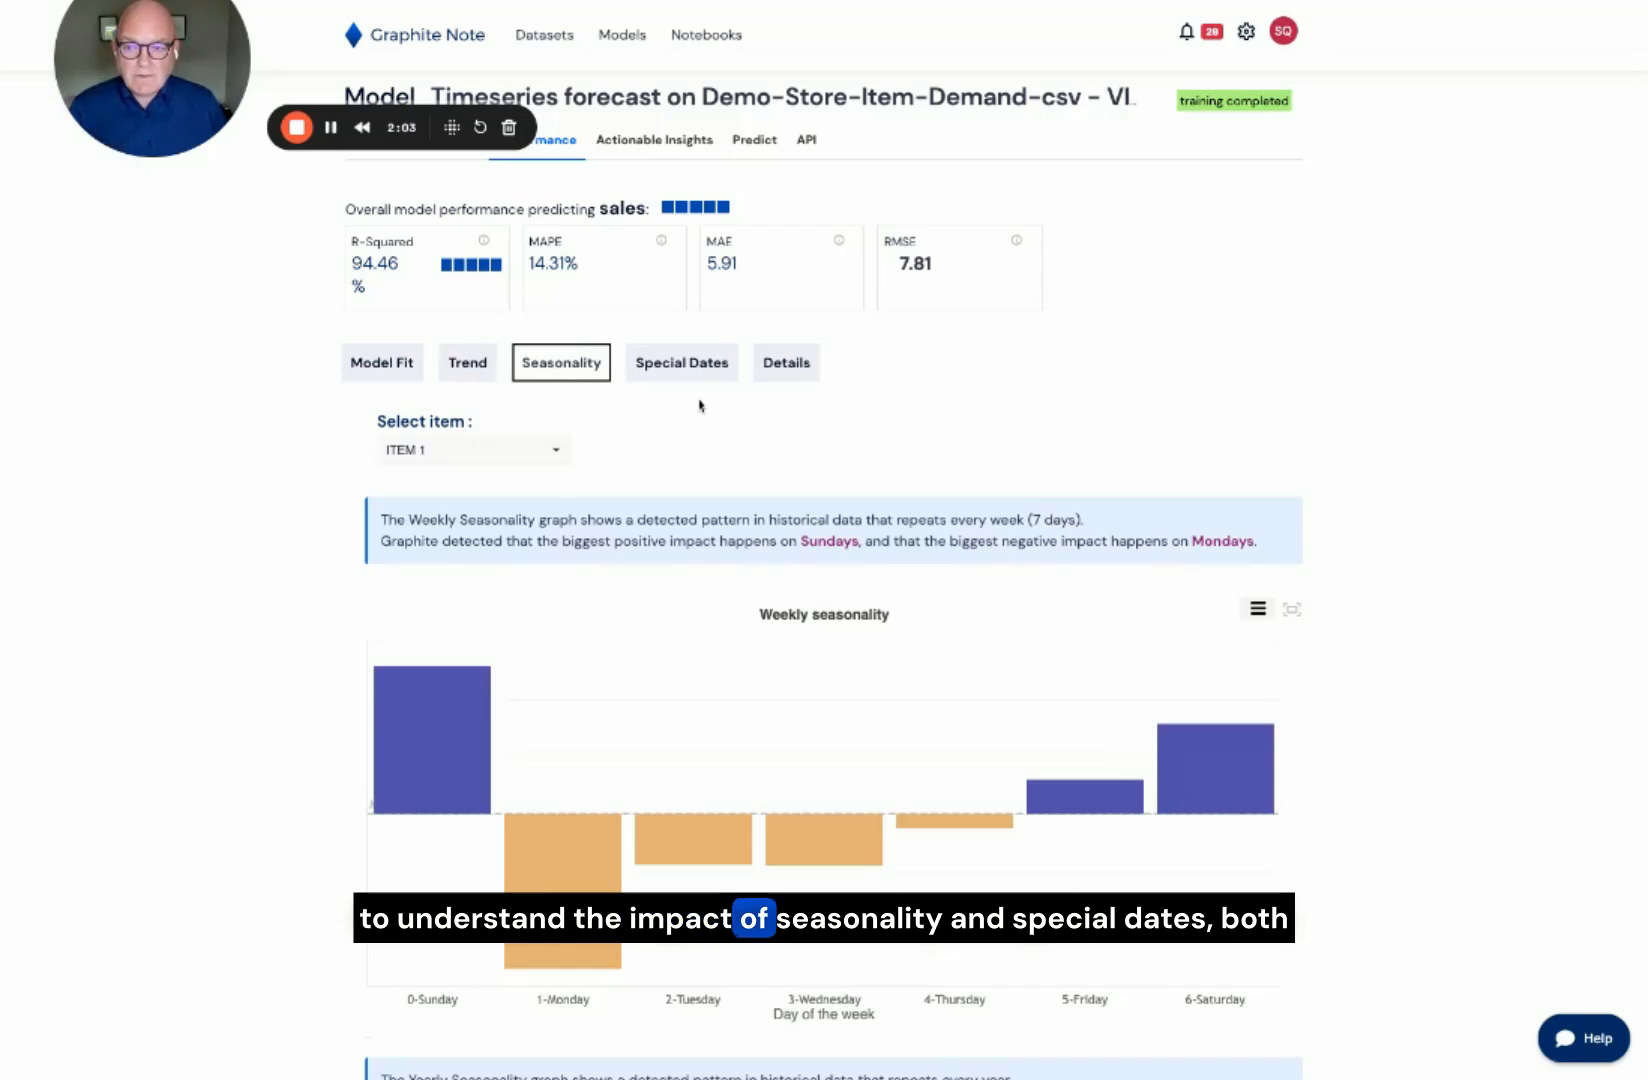
scroll(700, 405, down, 2)
scroll(700, 405, down, 1)
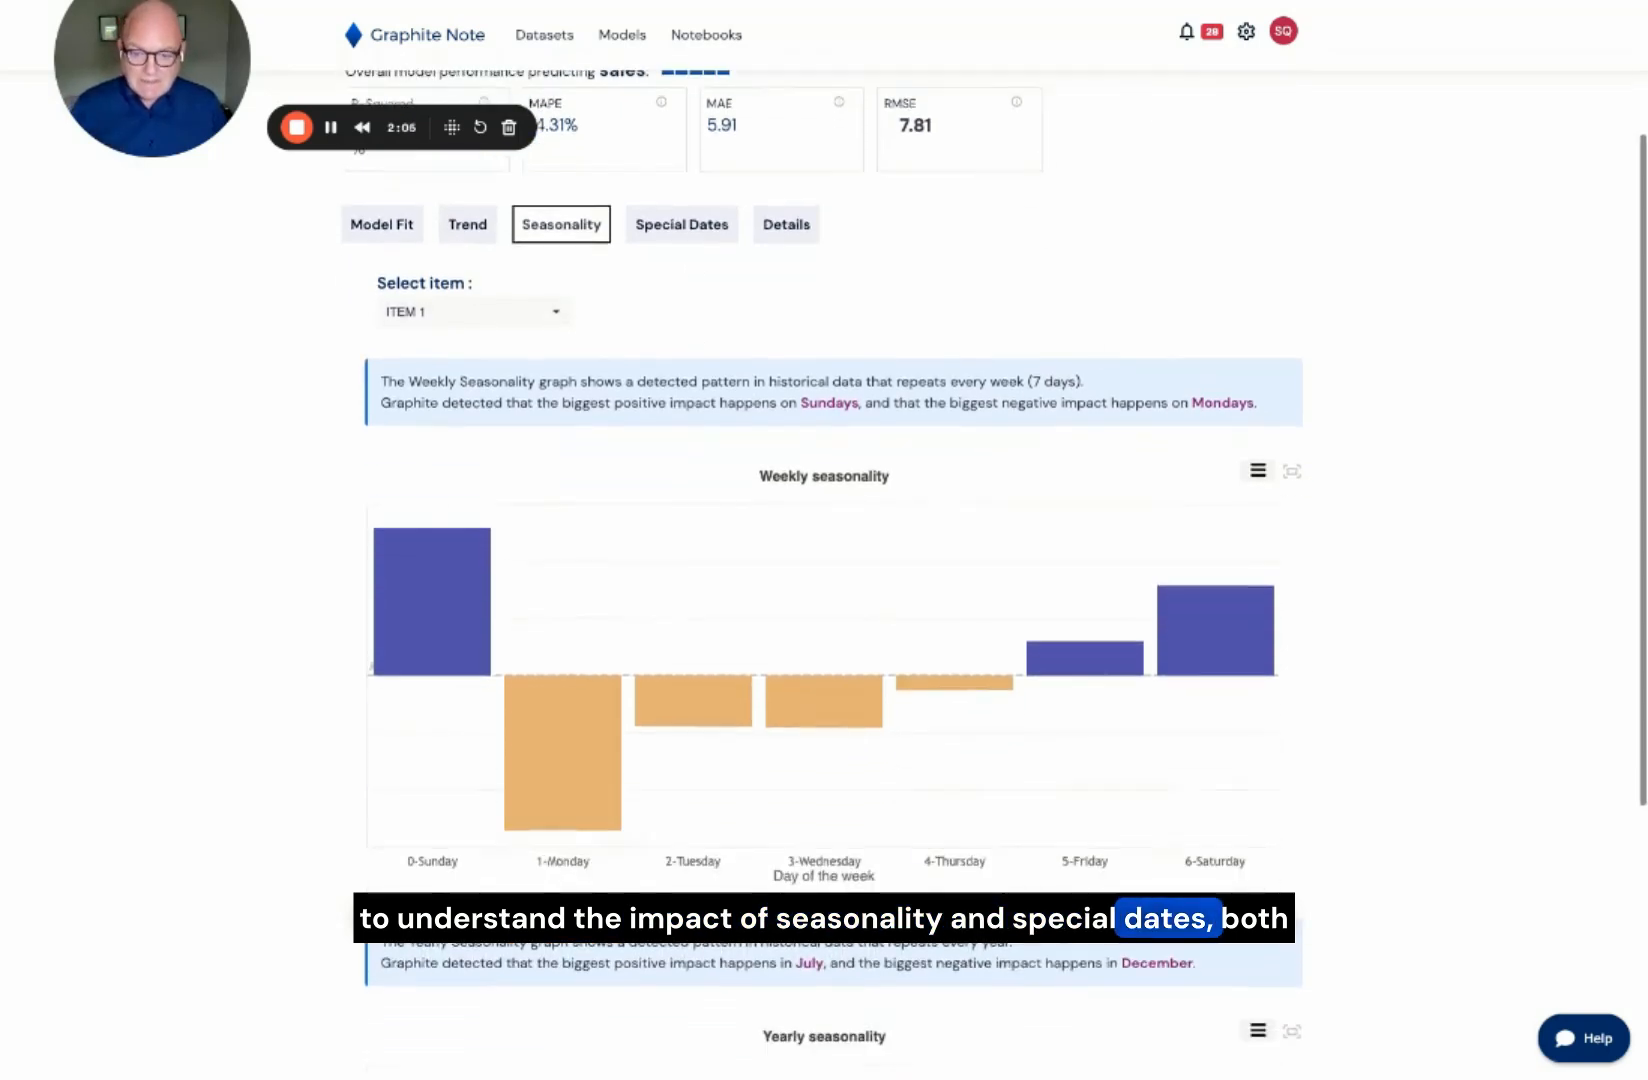
scroll(833, 600, down, 6)
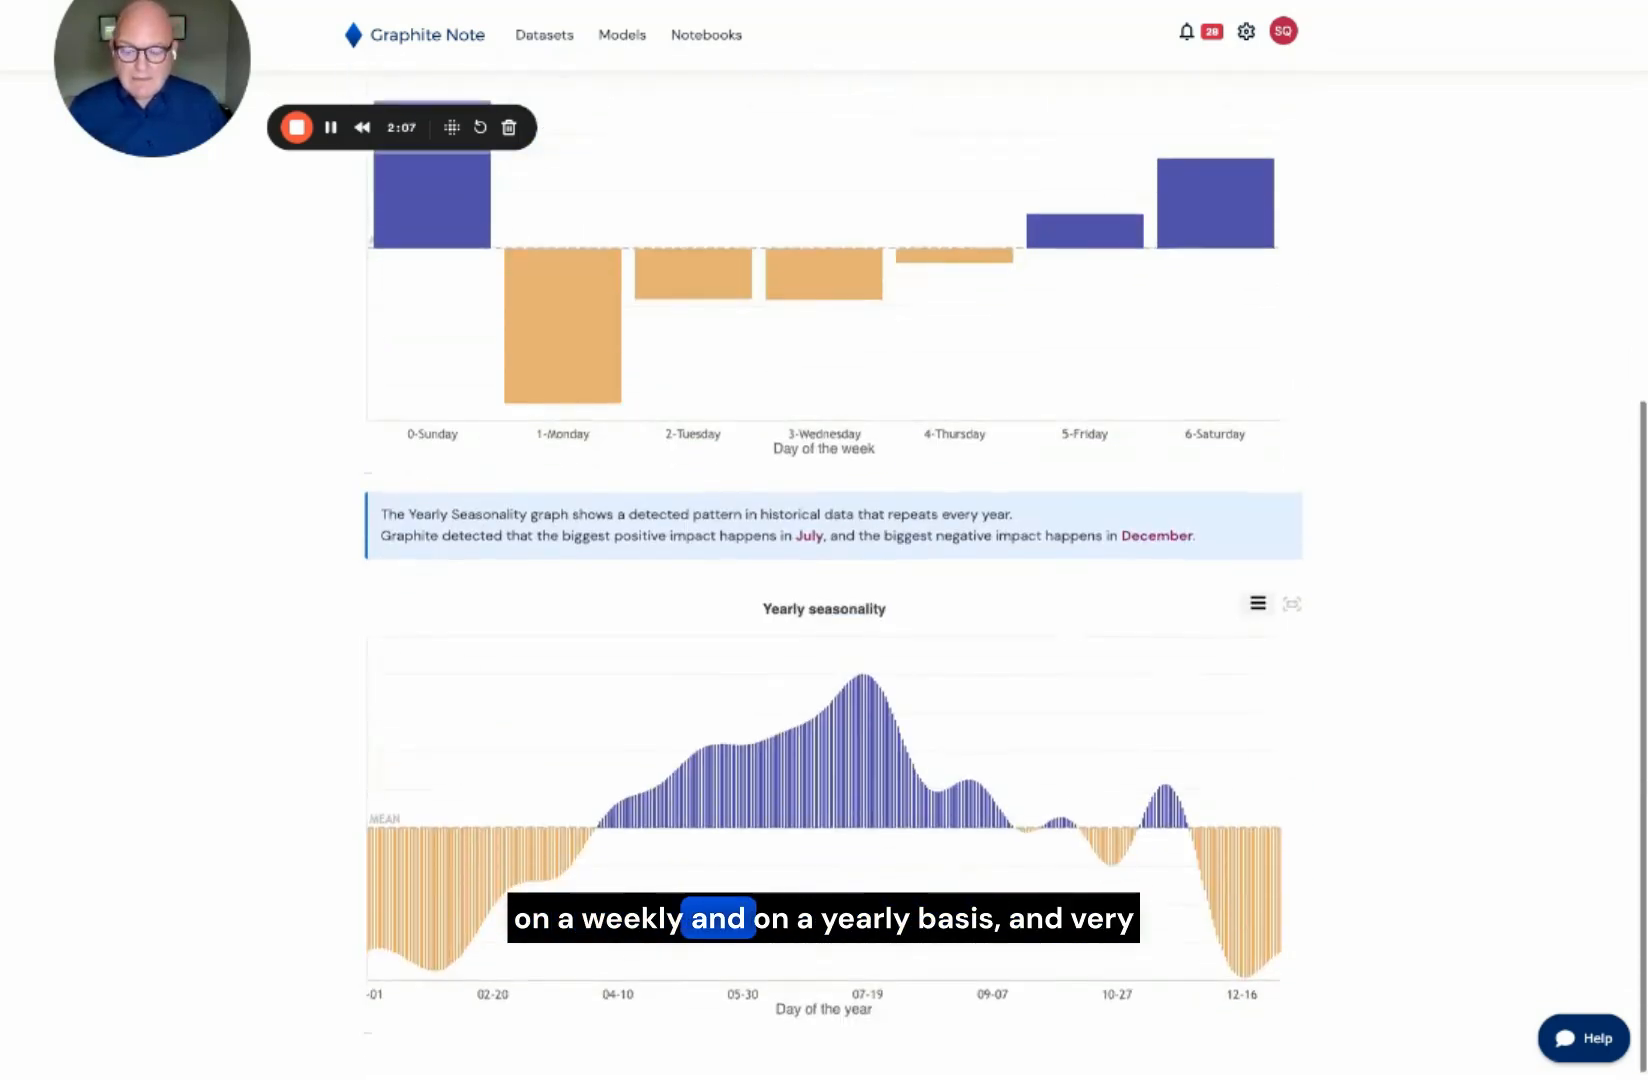
scroll(686, 400, up, 7)
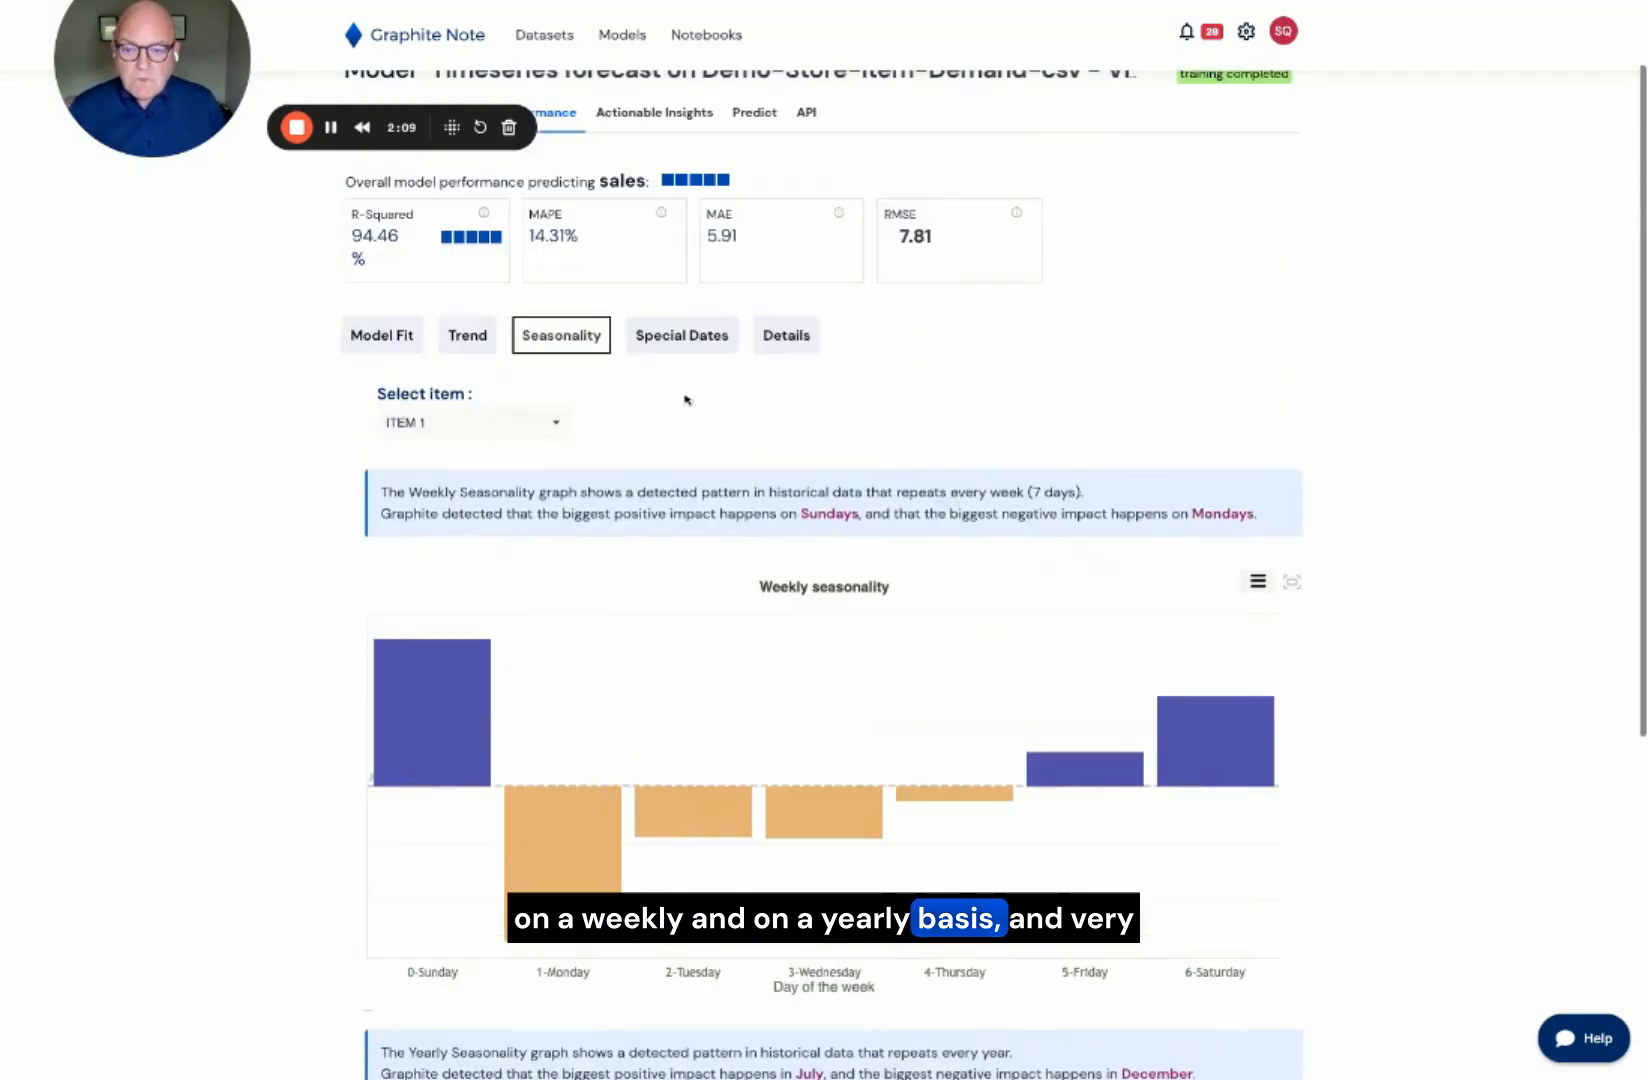
Step: Examine the special dates and holidays effects for ITEM 1 and return to the Model Fit chart
click(667, 349)
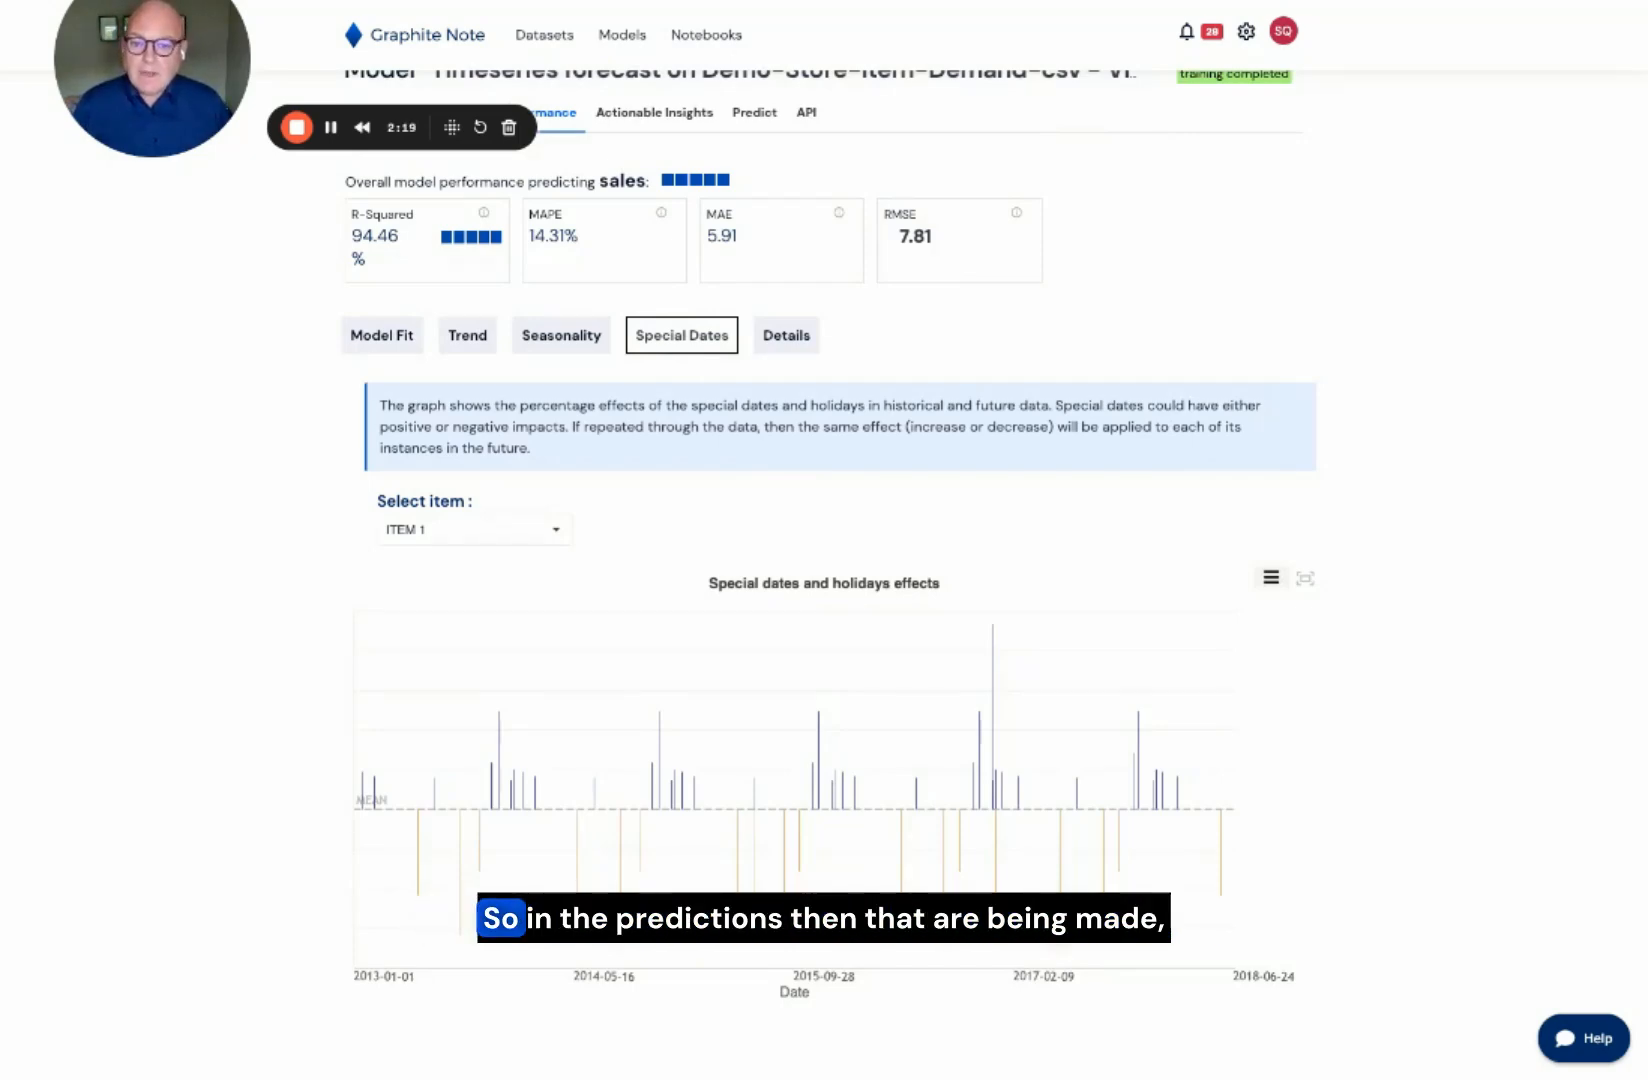
click(389, 343)
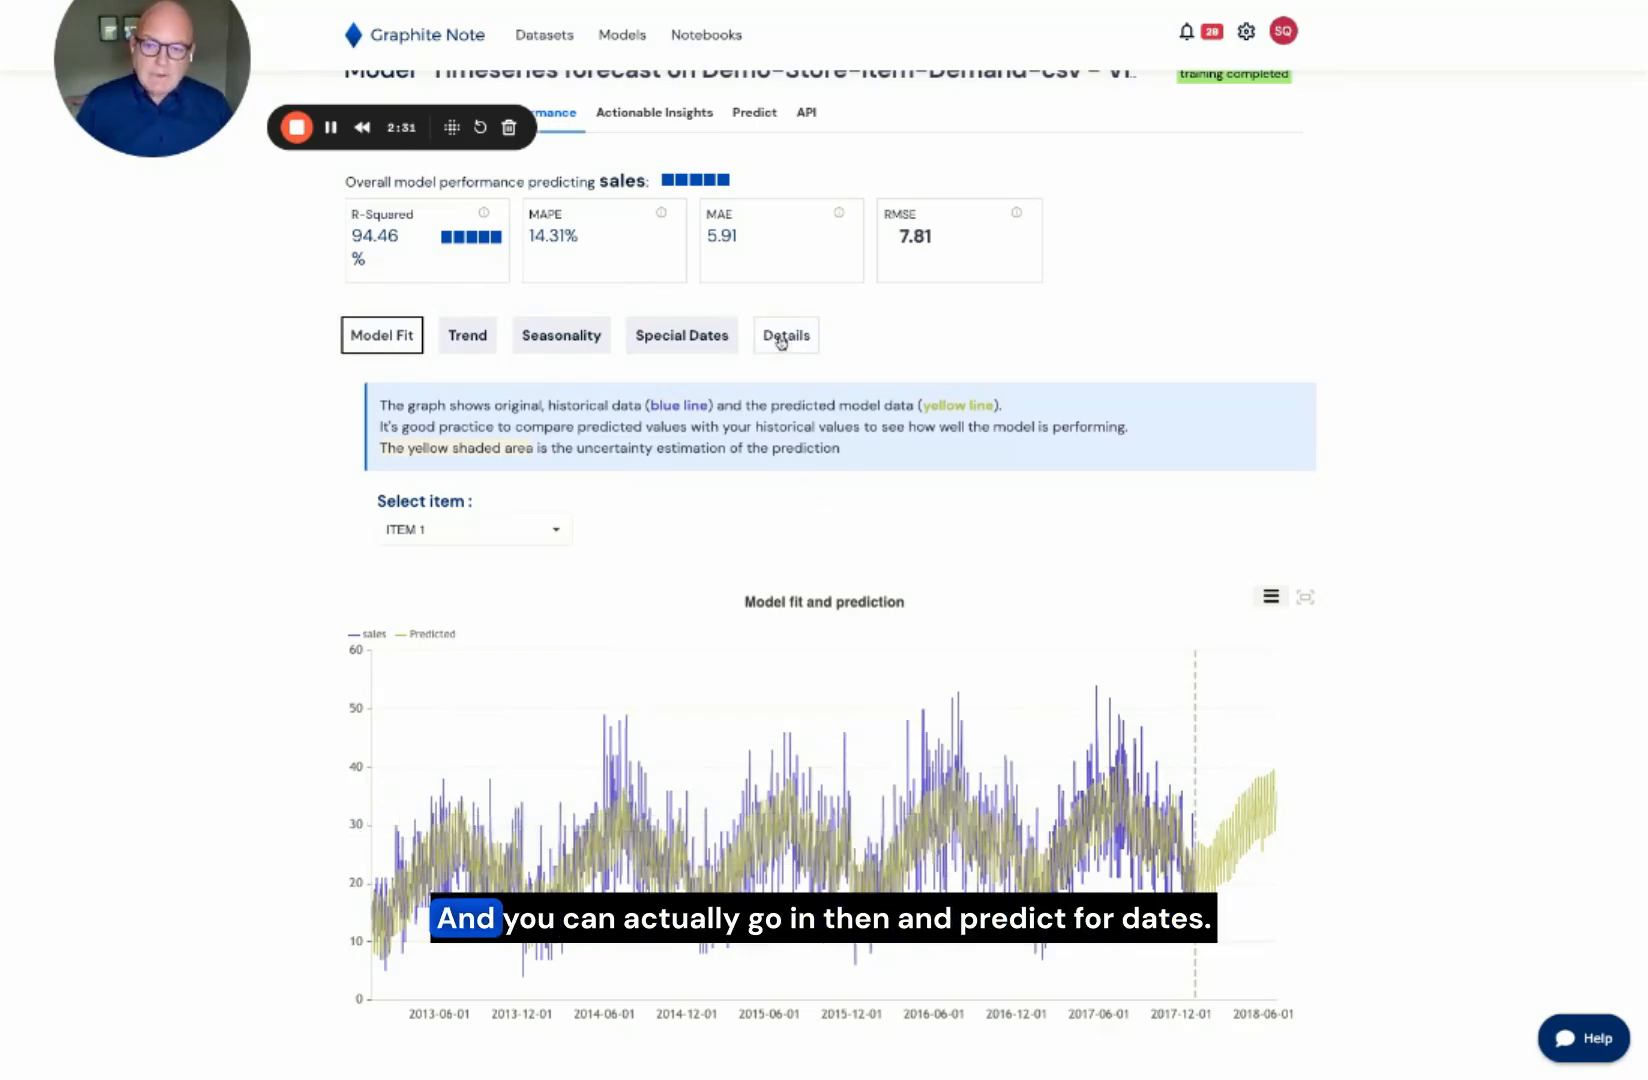
Step: Predict sales for ITEM 1 from 2018-01-01 to 2018-01-02 and review the predicted data table
click(763, 116)
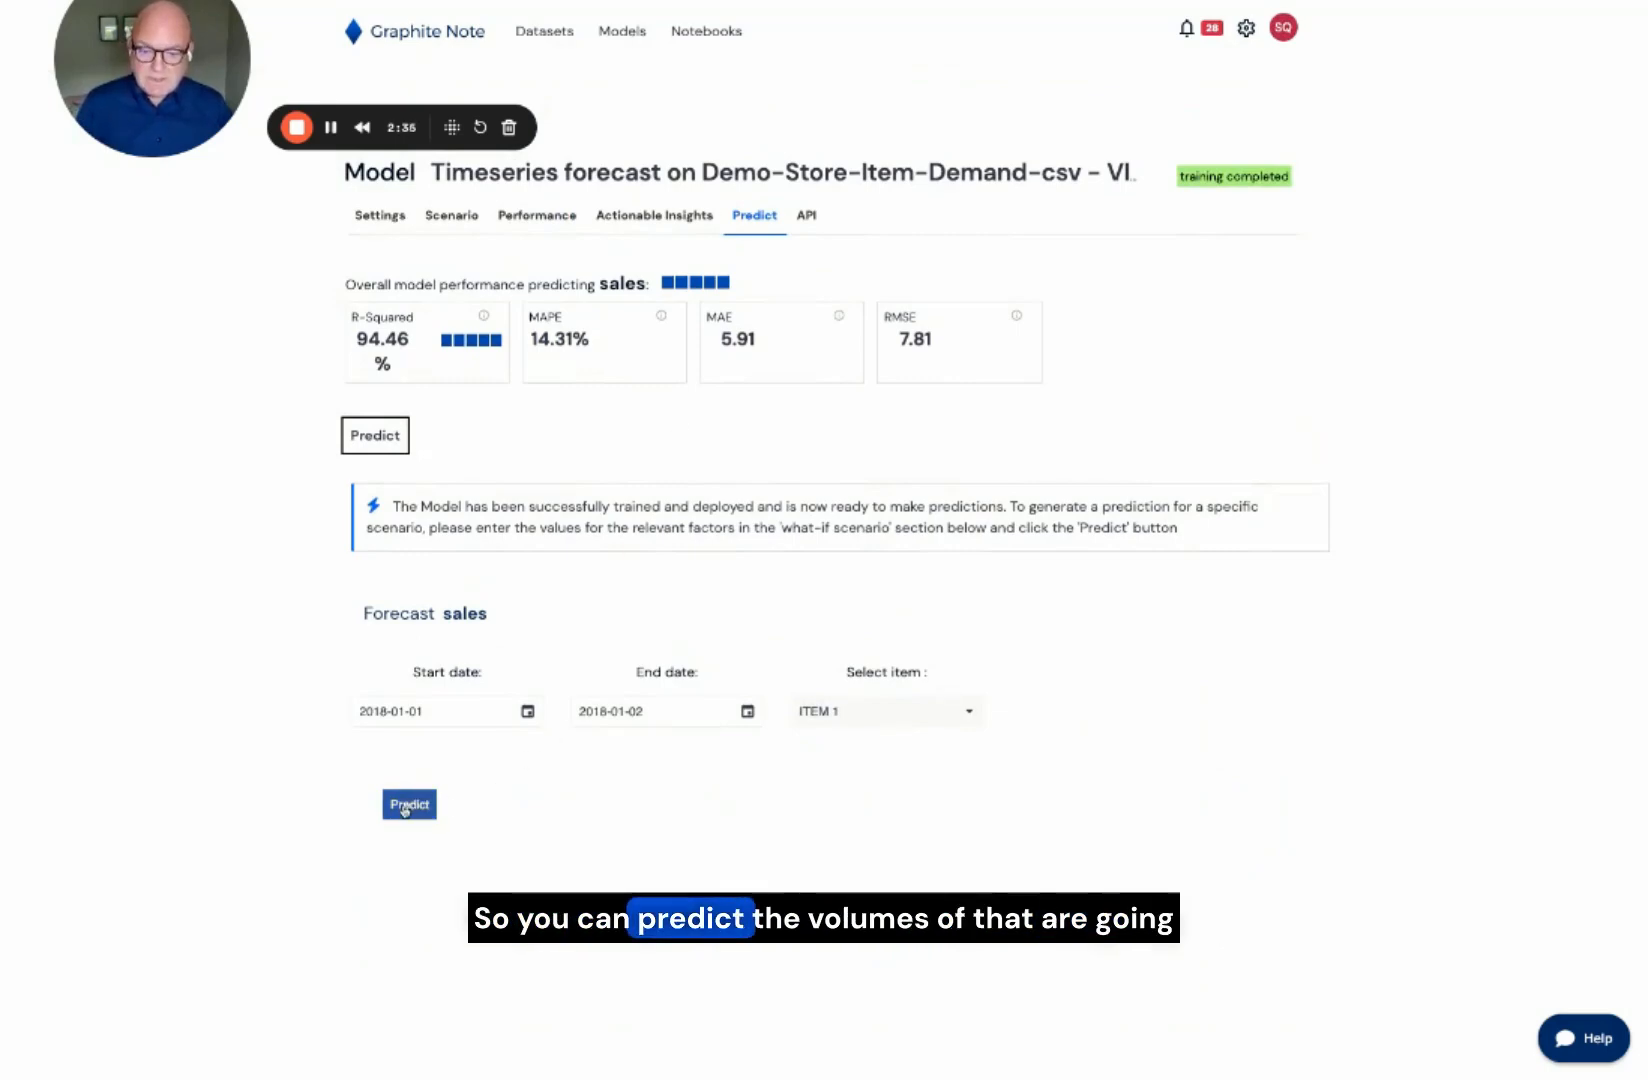
scroll(522, 762, down, 1)
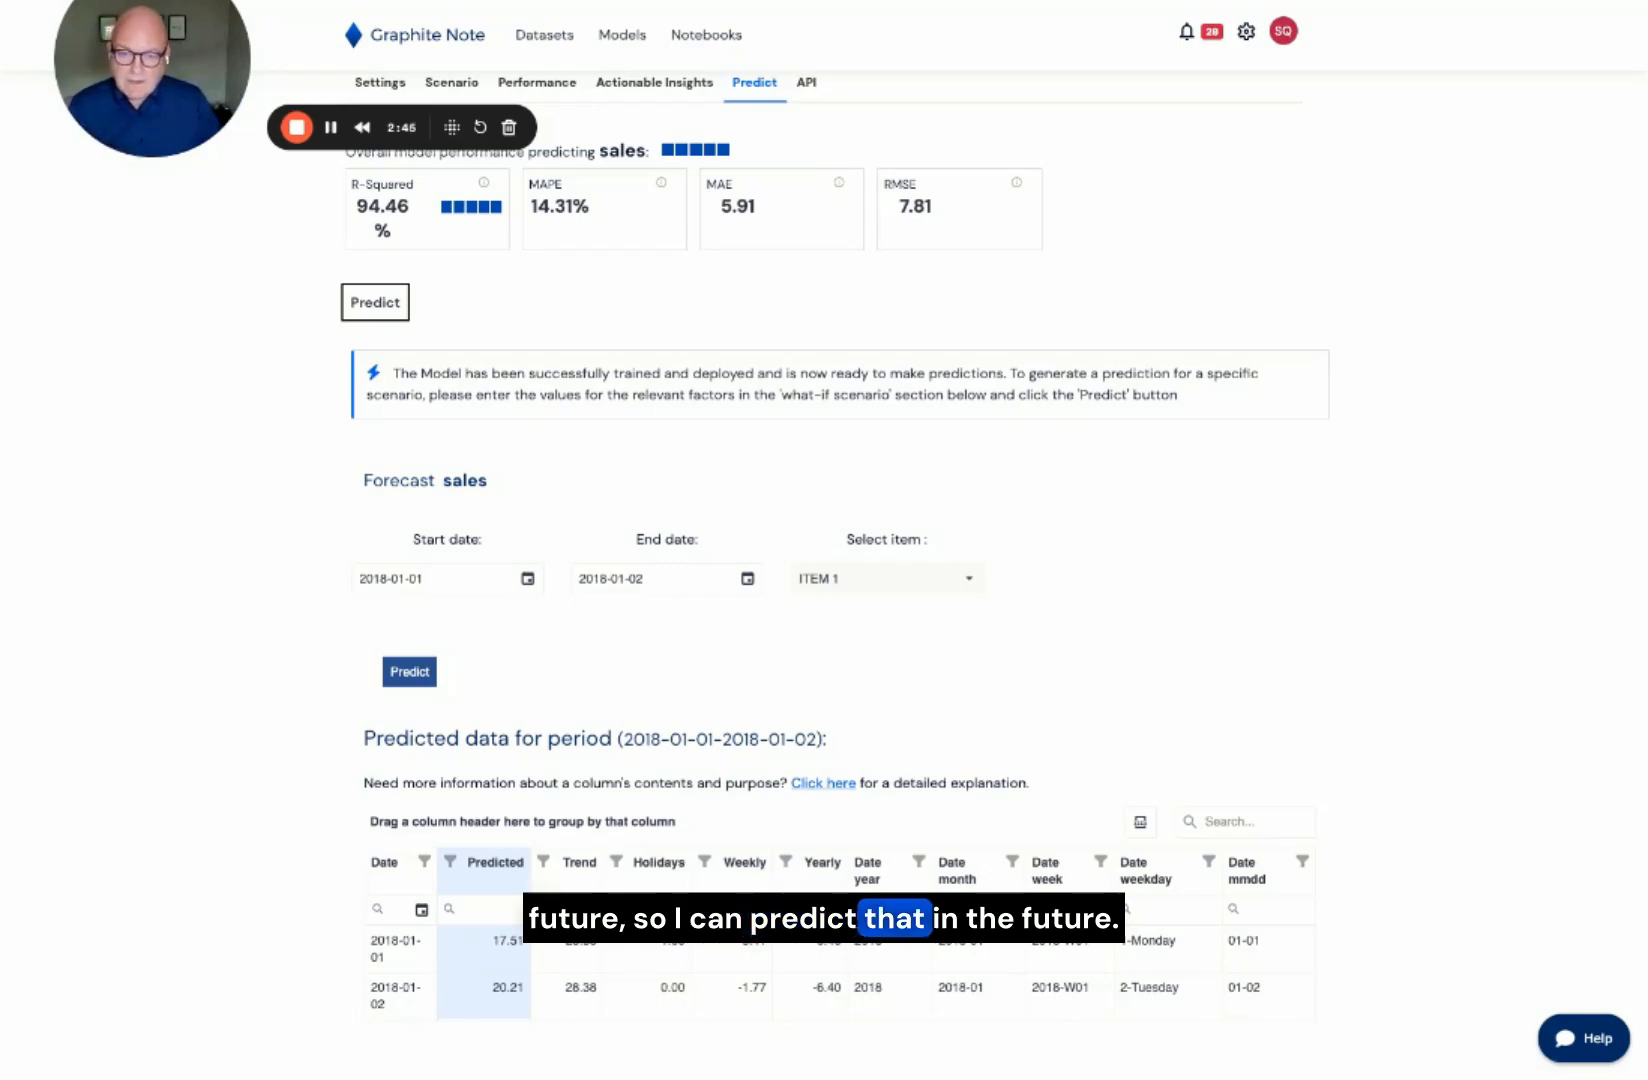
scroll(693, 262, up, 2)
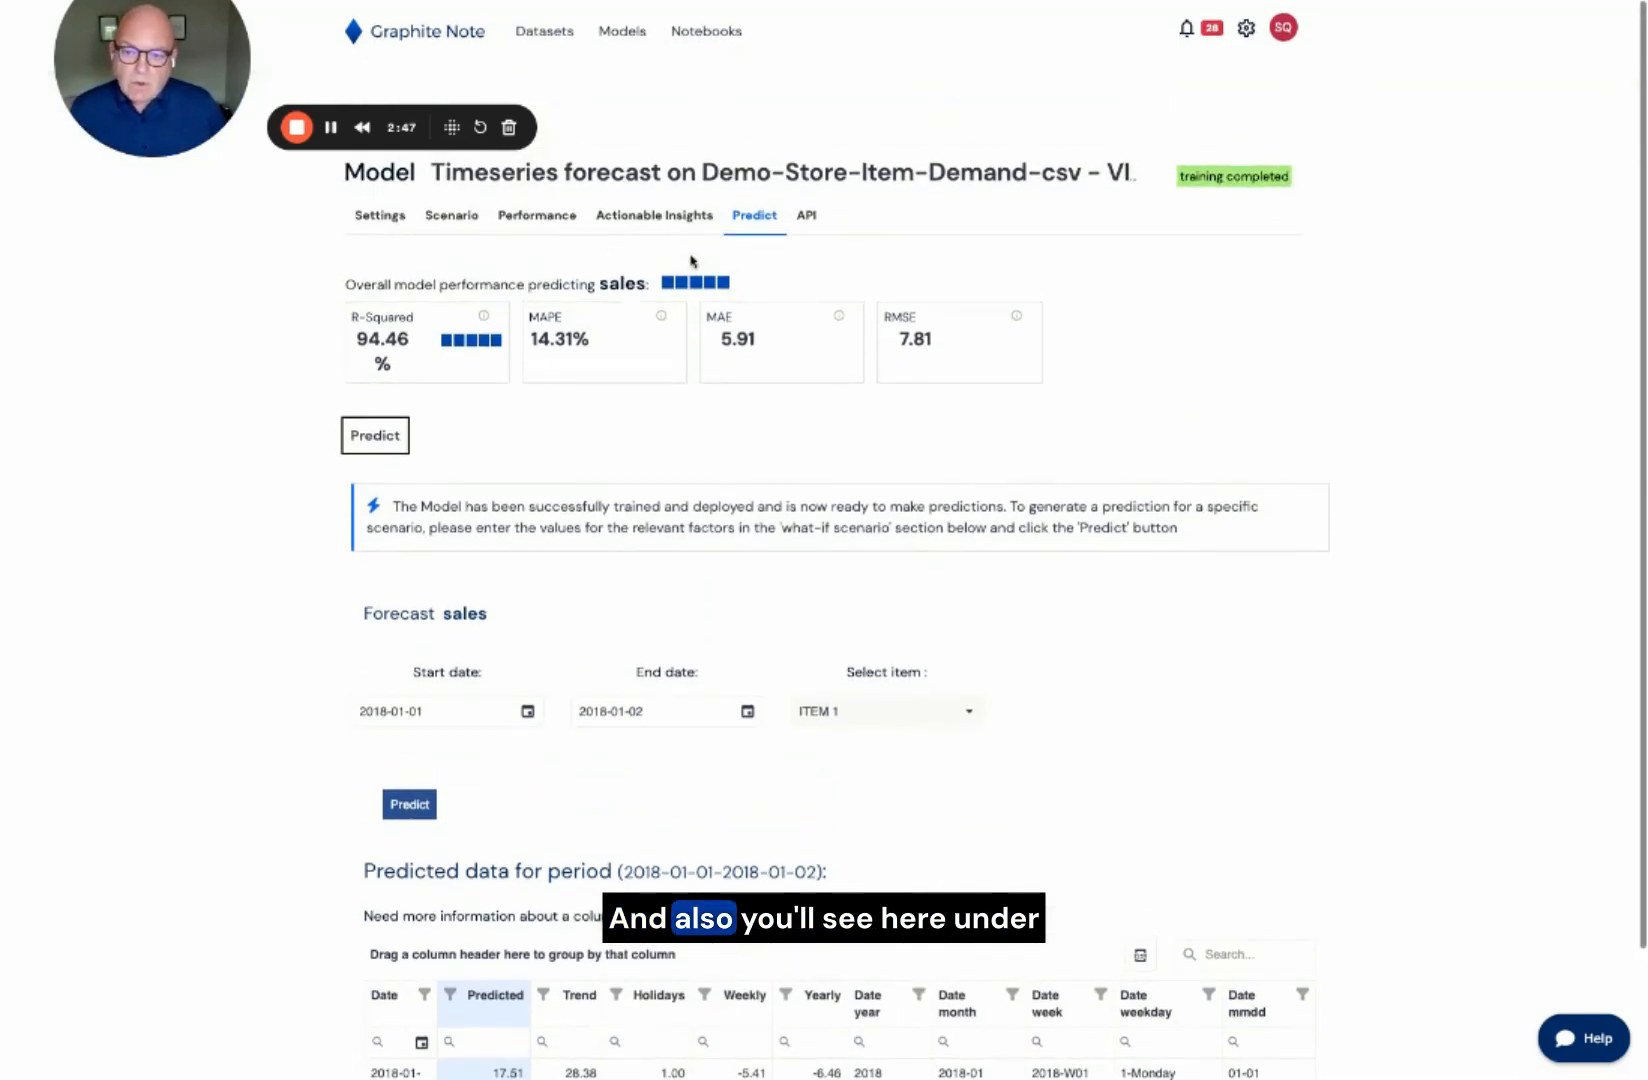
Step: Examine the model's detailed results table in the performance section, including the date columns beyond its visible edge
click(492, 216)
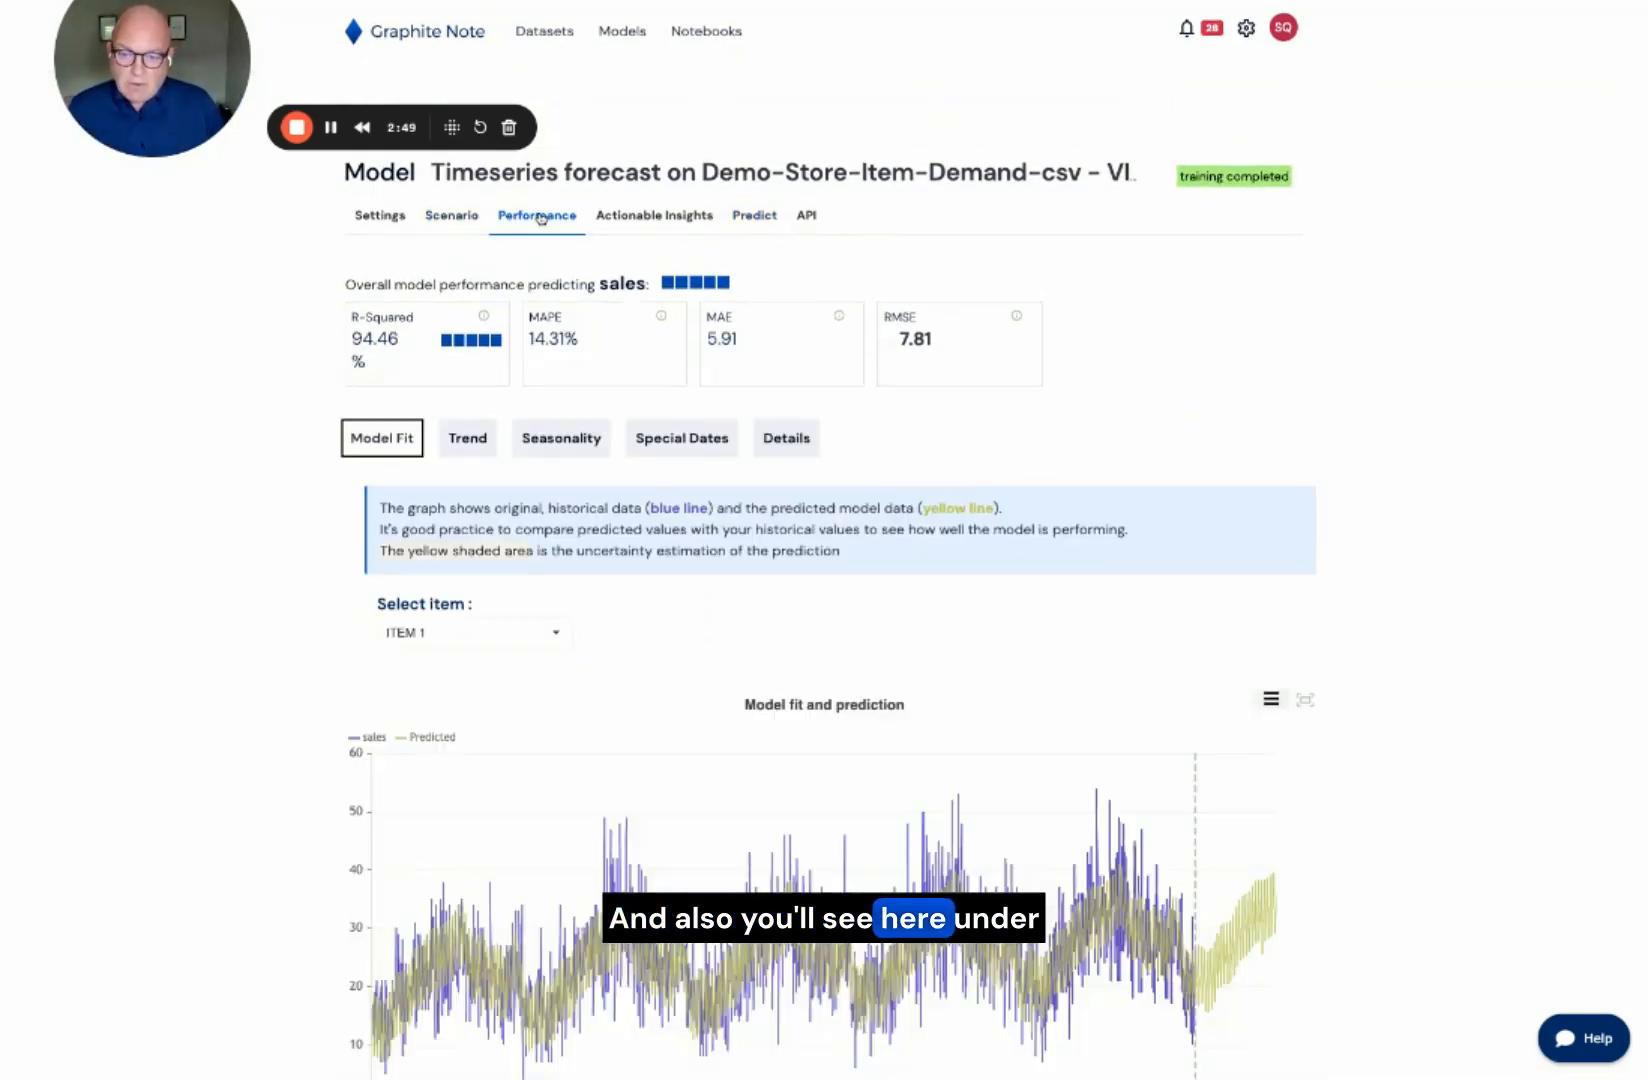
click(792, 447)
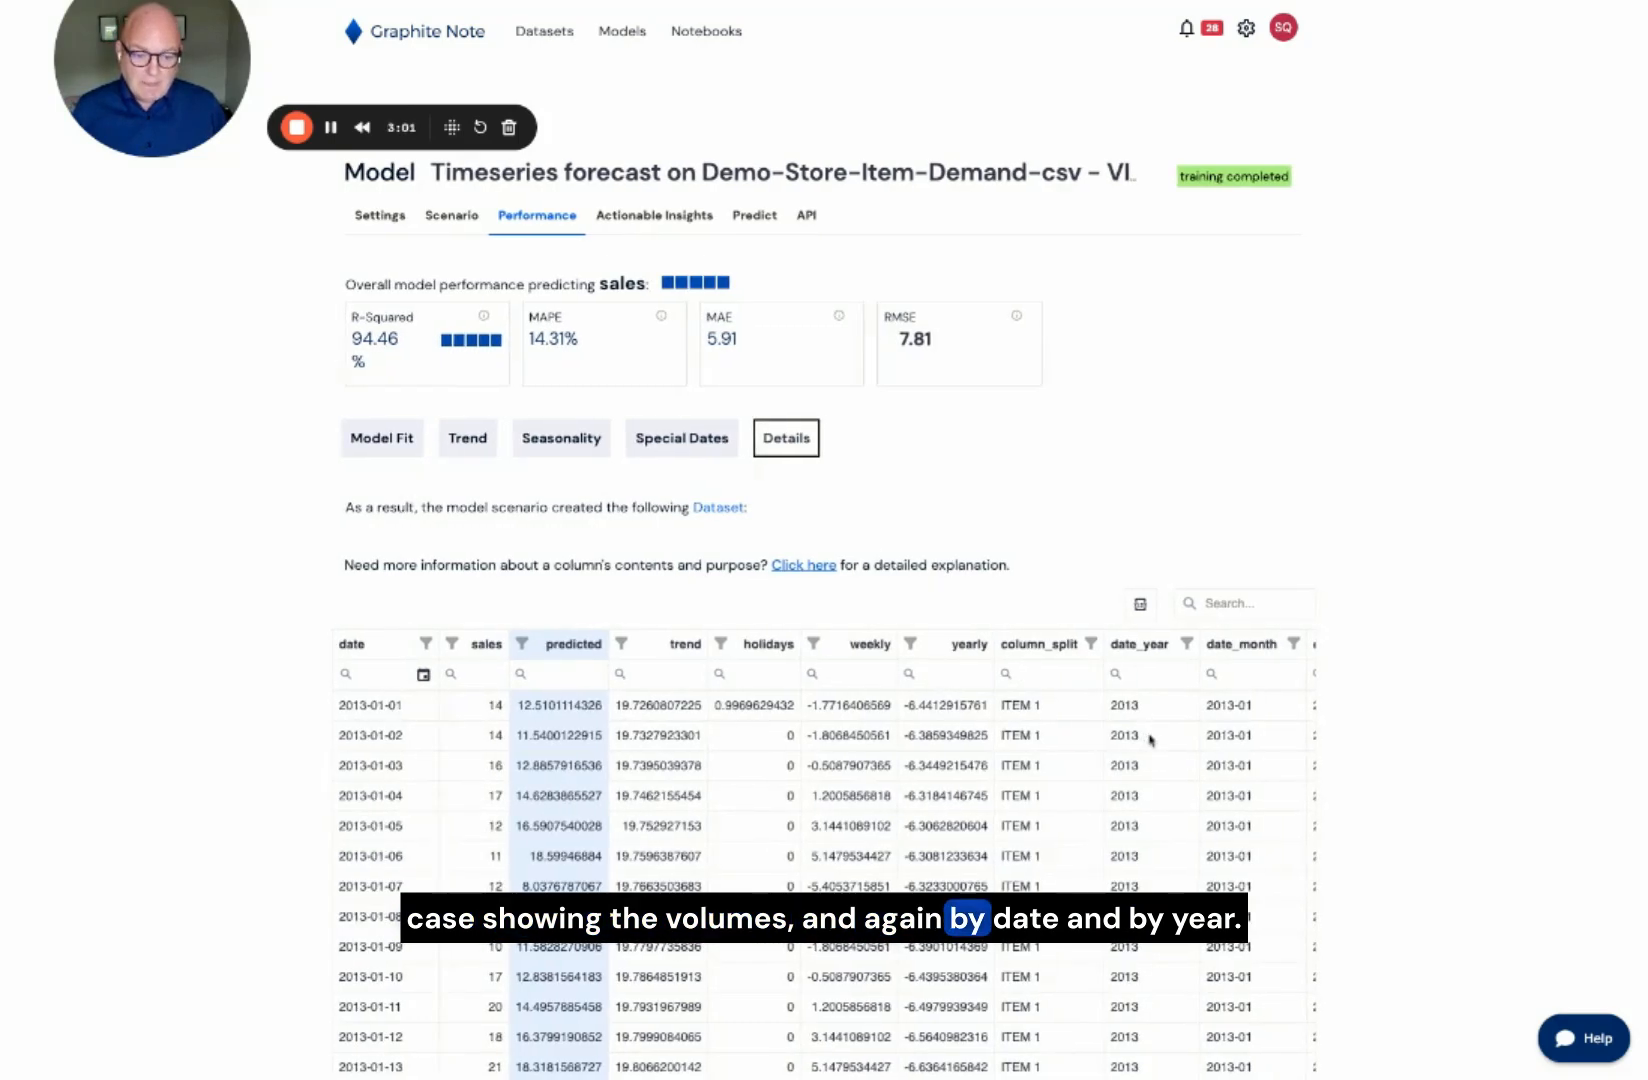
scroll(1151, 740, right, 5)
scroll(1151, 740, left, 3)
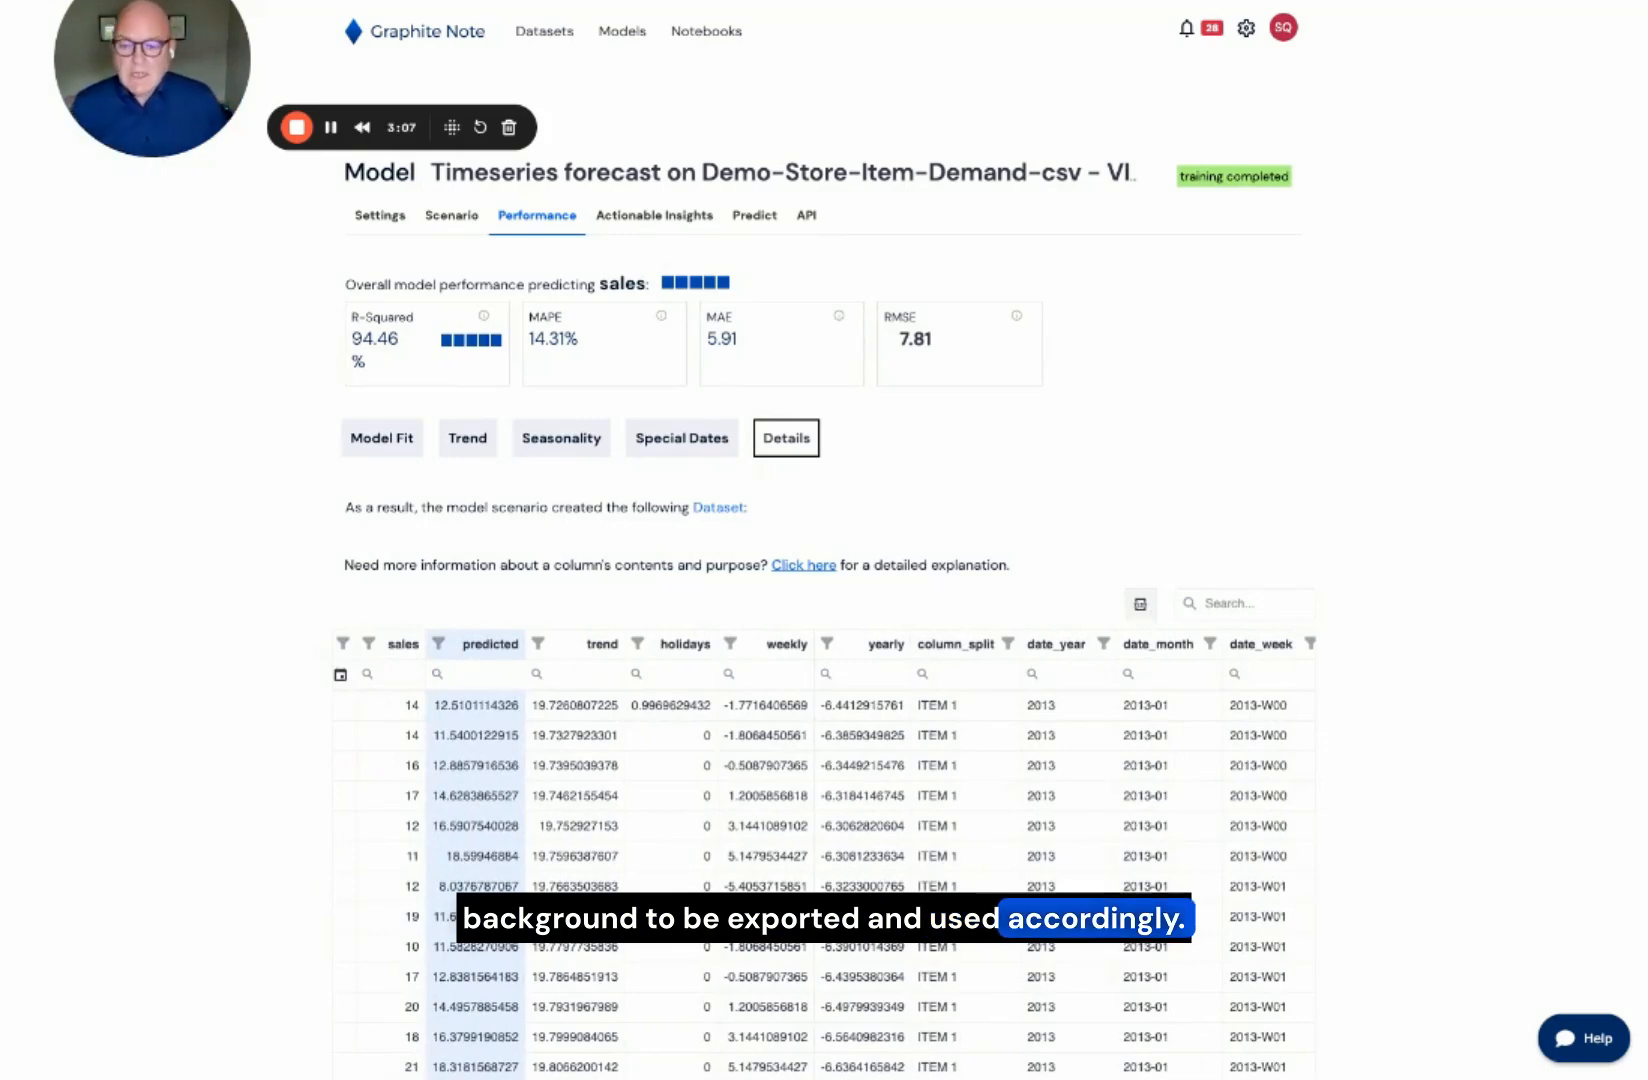
Step: Return to the Model Fit chart, and open the list of importable demo datasets from the home page
click(393, 444)
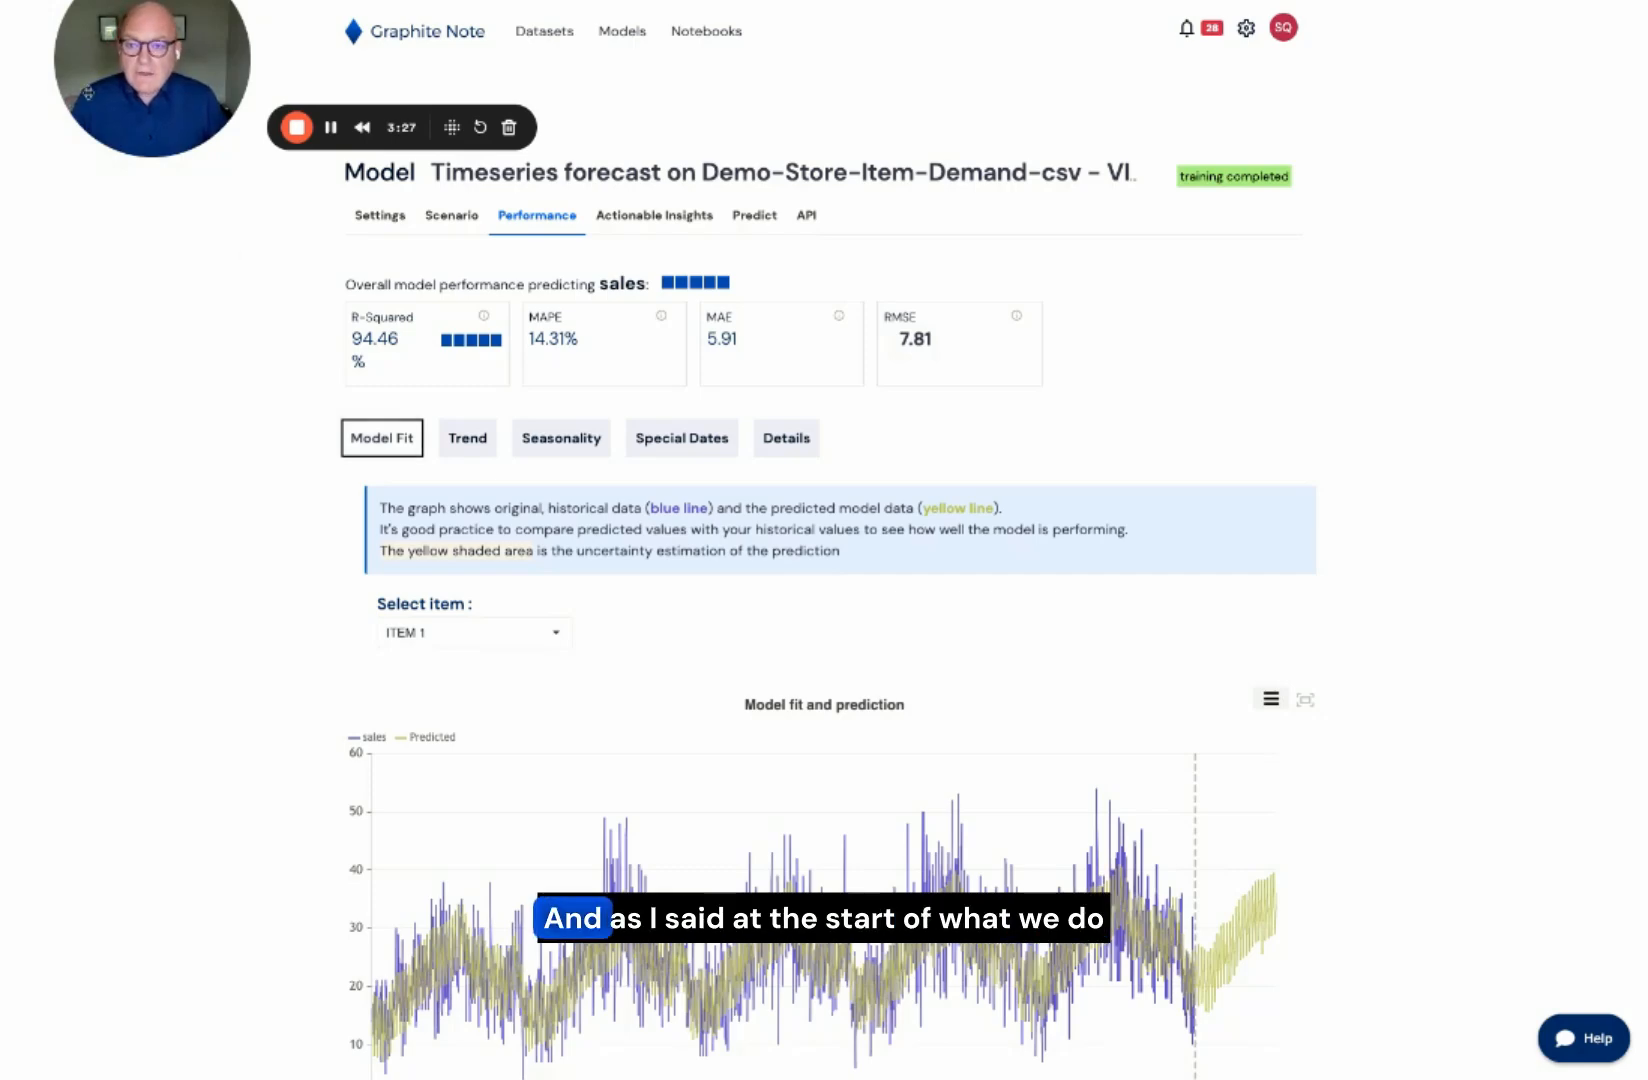
click(400, 35)
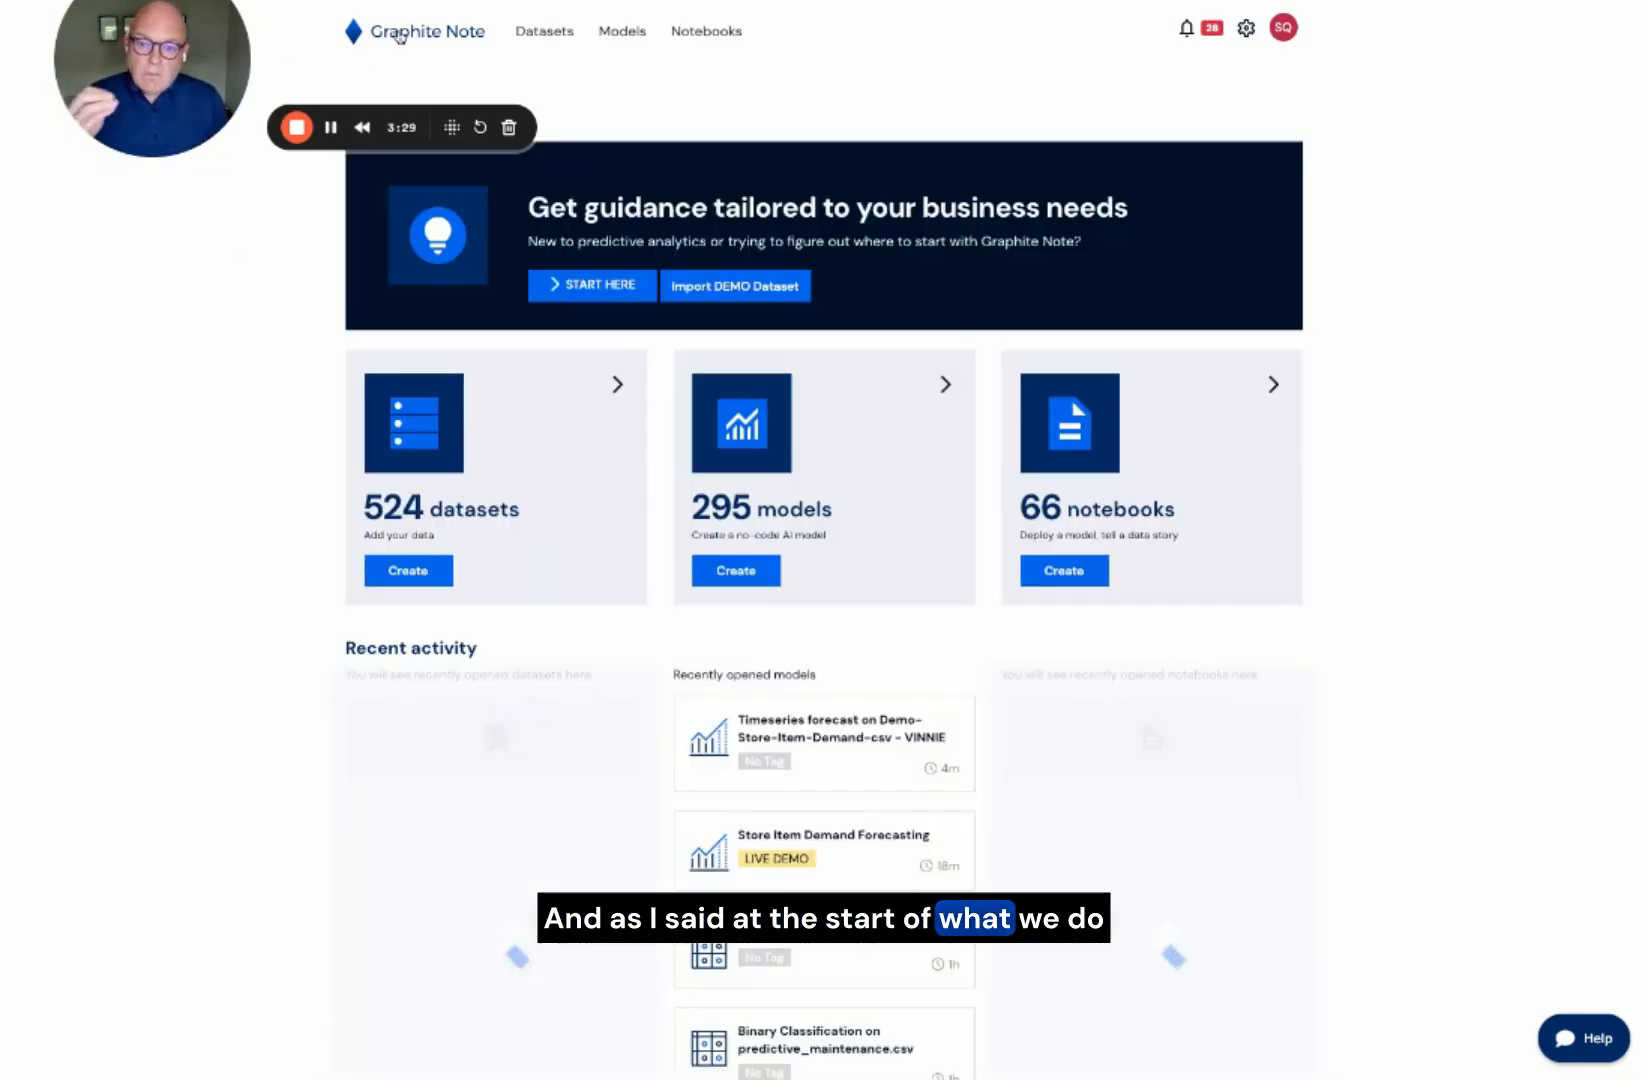
click(736, 286)
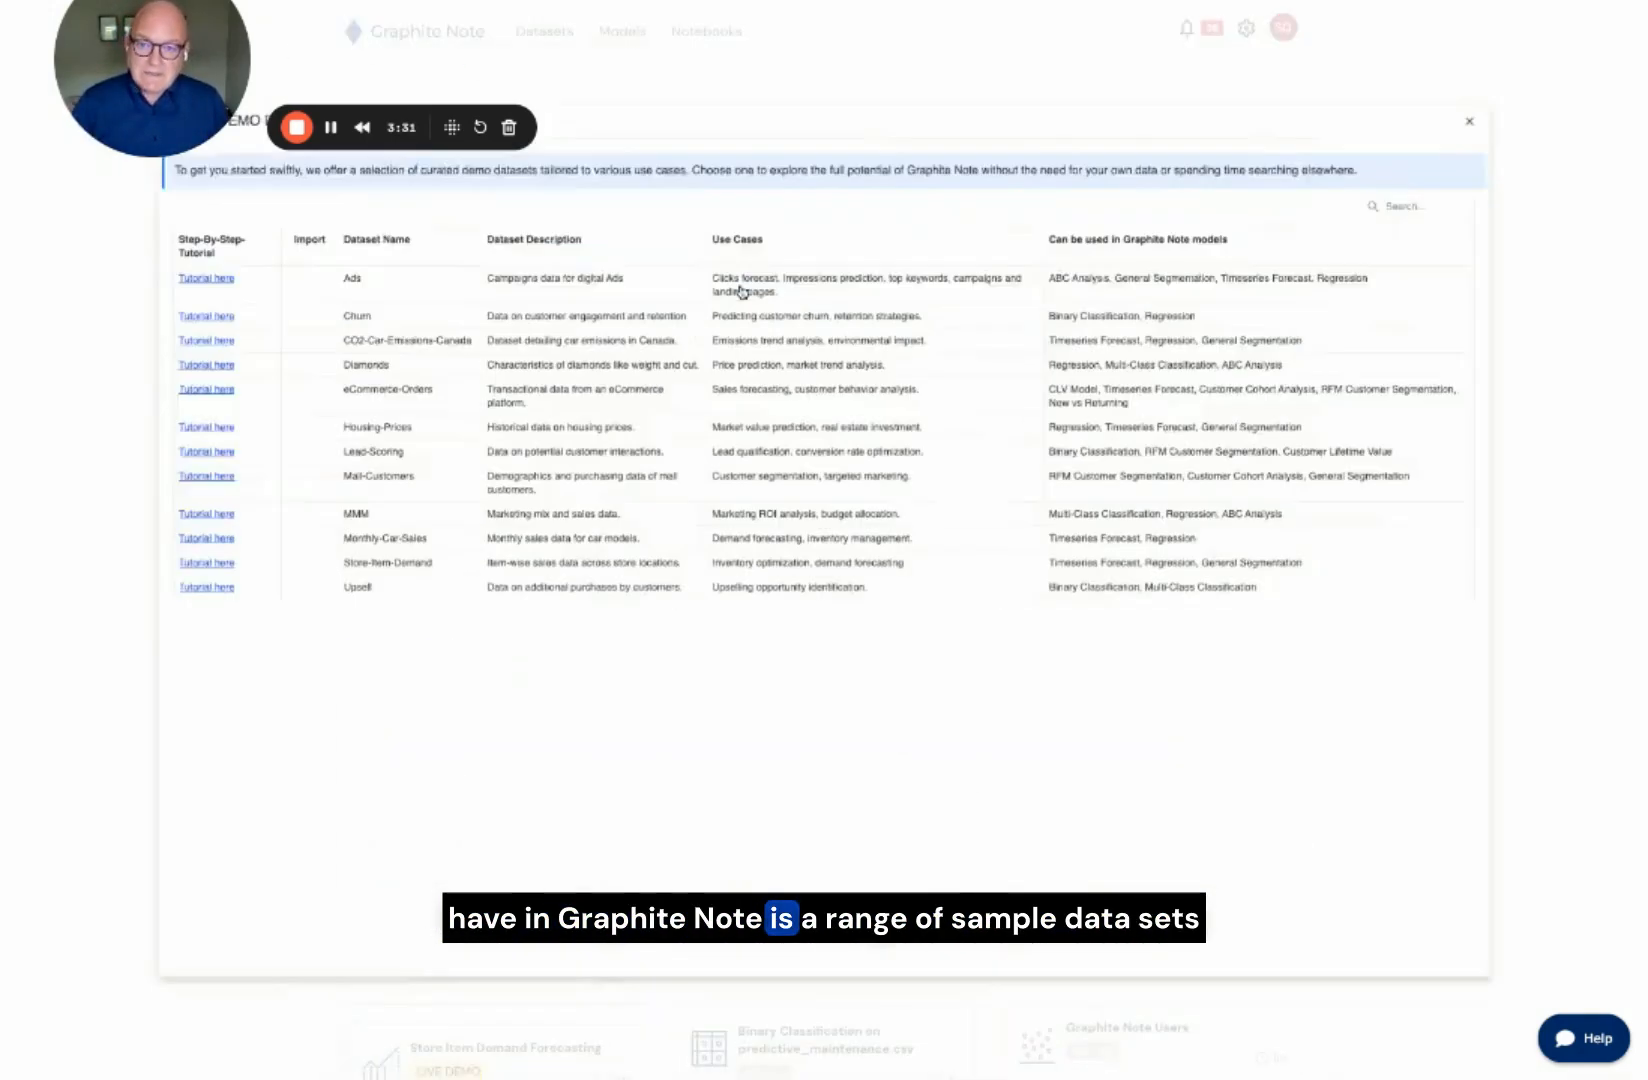